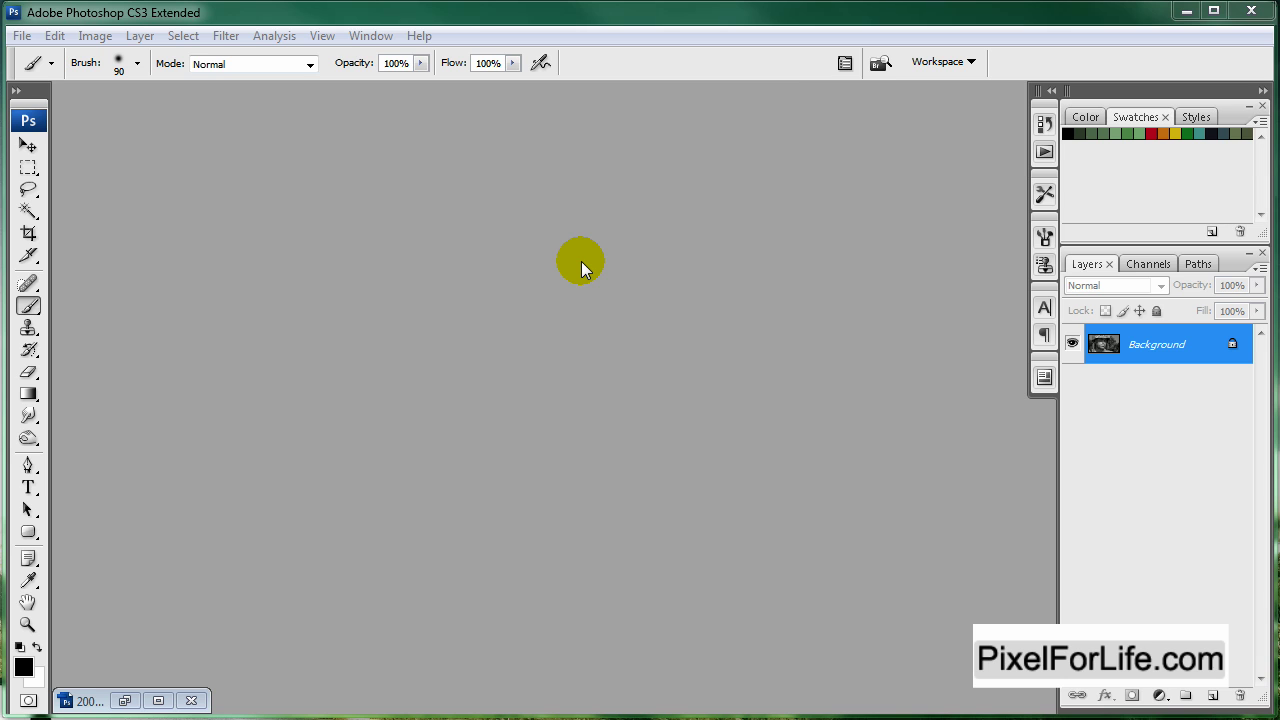
Step: Restore the minimized soldier photo and add a new layer above the background
click(126, 699)
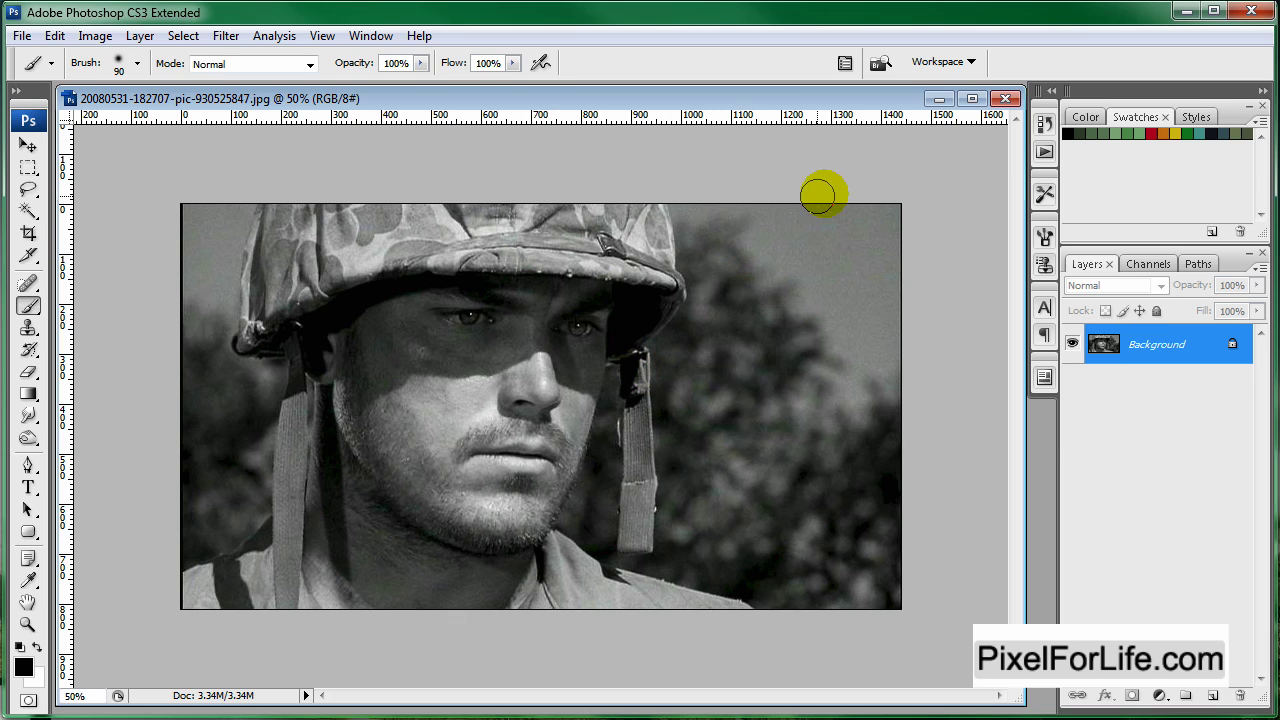
scroll(928, 196, up, 1)
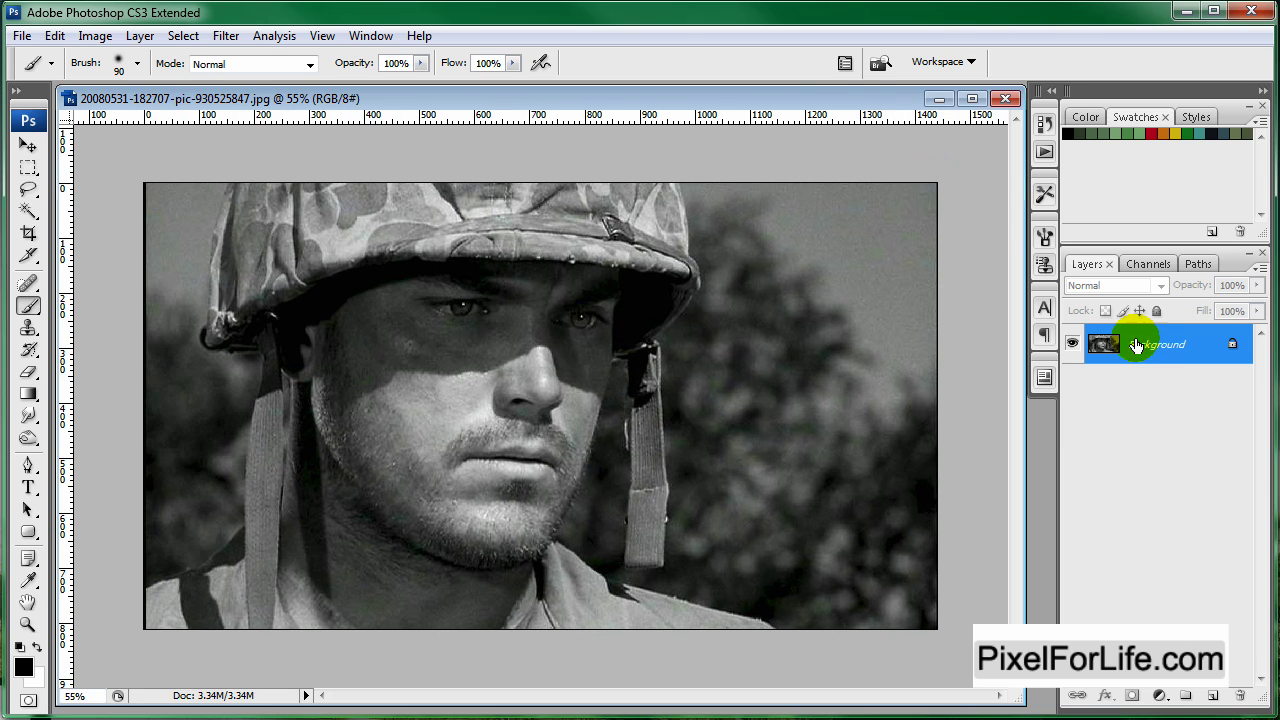
click(1212, 695)
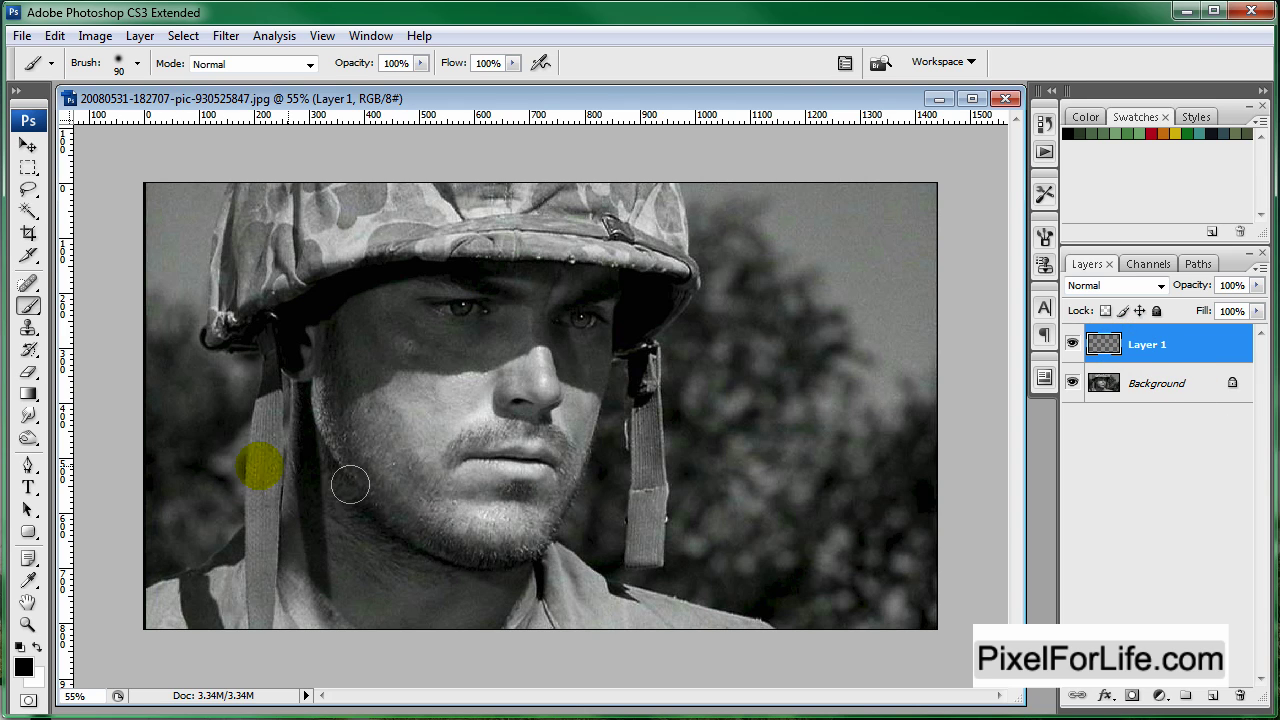
Step: Set the foreground color to orange, hex ff9227
click(24, 666)
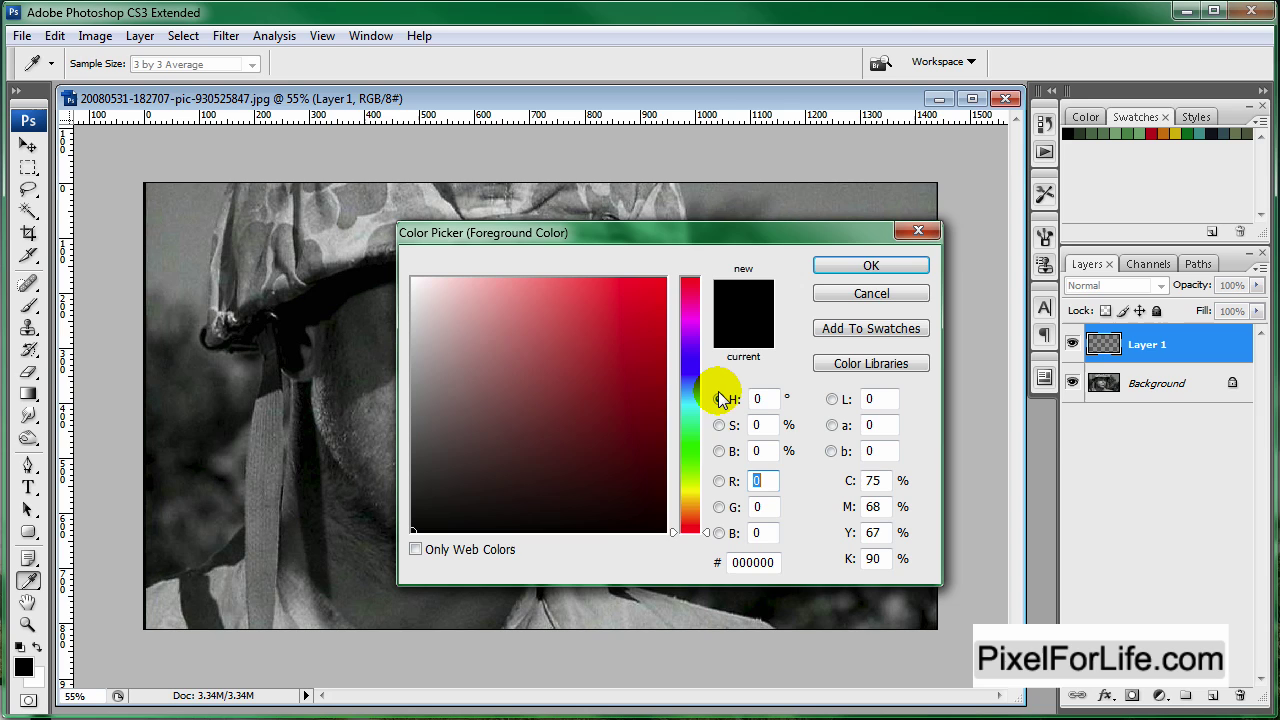
click(691, 506)
drag(624, 336, 627, 260)
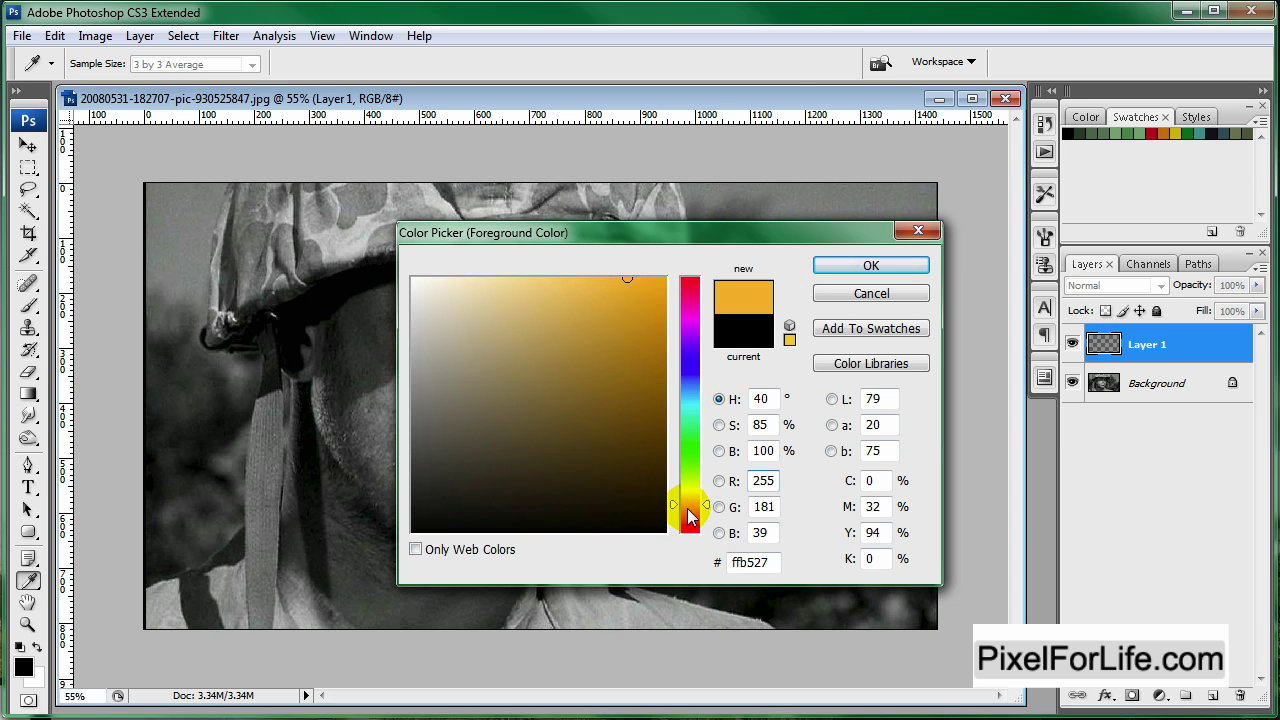
click(690, 508)
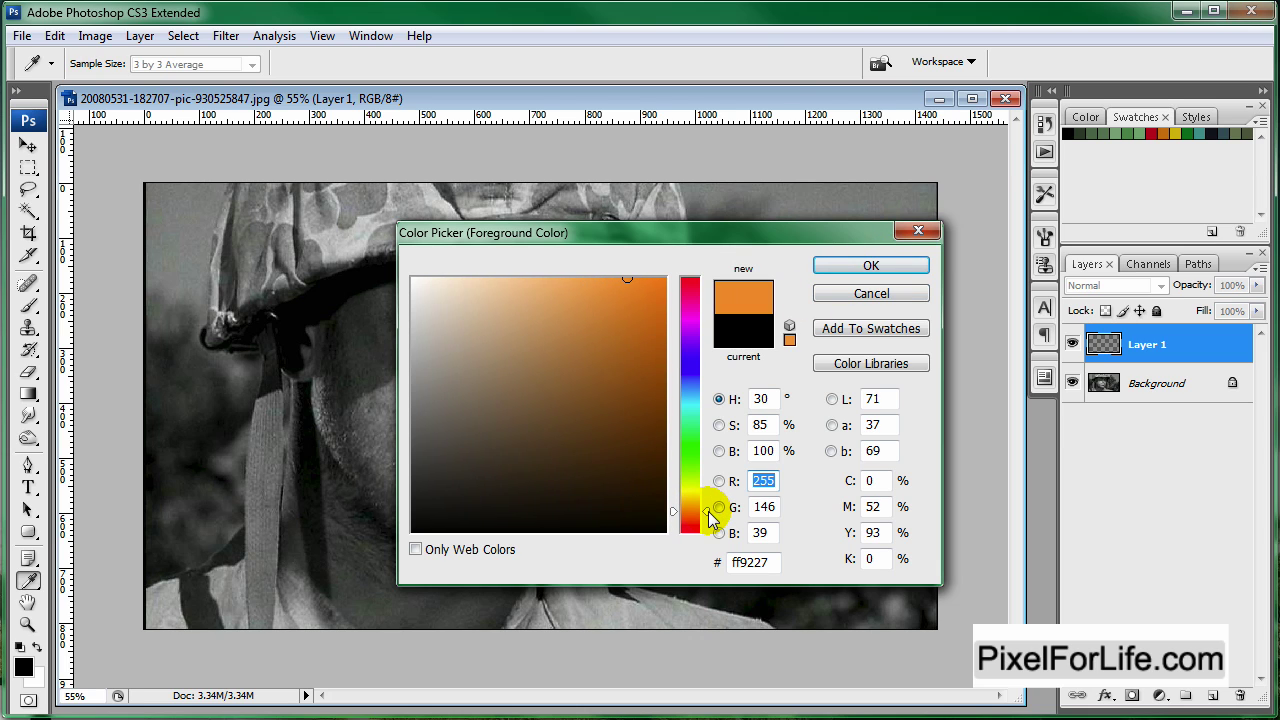
click(866, 265)
Step: Paint orange over the soldier's face, ear and neck with a 90 px brush, and set the layer's blend mode to Soft Light
key(b)
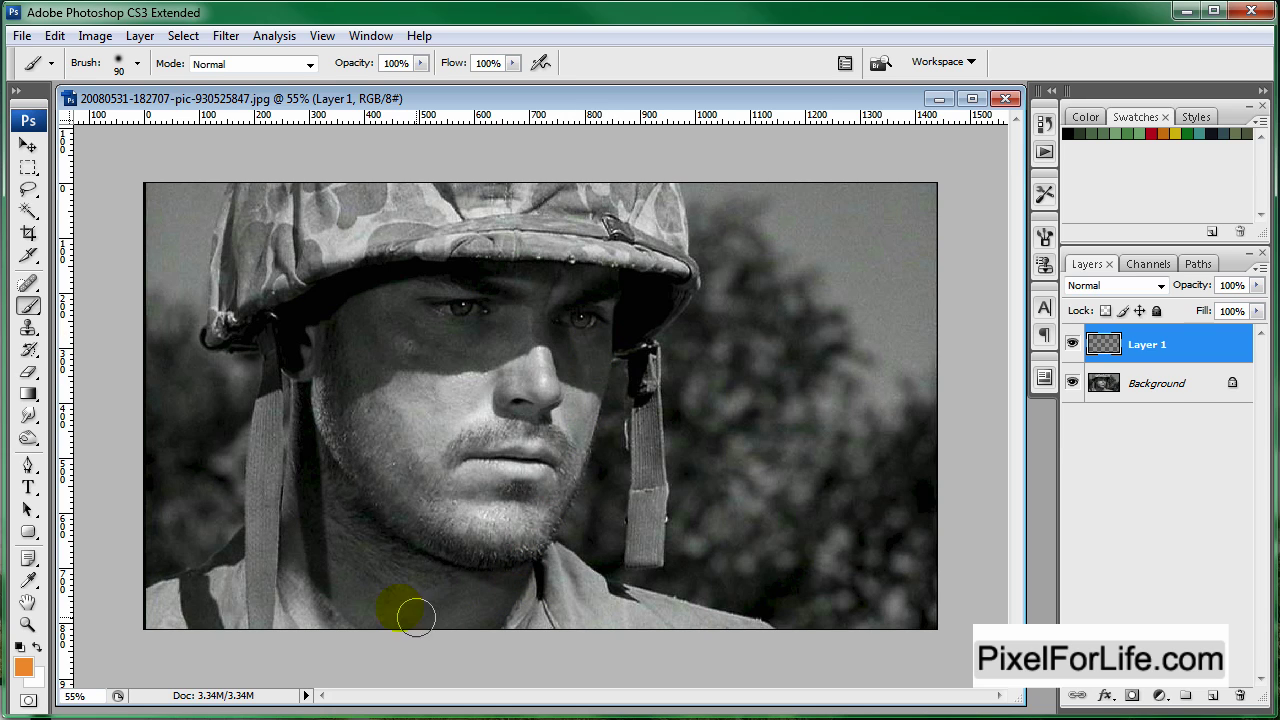
mouse_move(378, 282)
mouse_down()
mouse_move(607, 275)
mouse_move(605, 389)
mouse_move(512, 567)
mouse_move(522, 559)
mouse_move(522, 598)
mouse_move(482, 638)
mouse_move(504, 615)
mouse_move(327, 618)
mouse_move(294, 586)
mouse_move(315, 341)
mouse_move(308, 330)
mouse_move(296, 340)
mouse_move(320, 363)
mouse_move(382, 298)
mouse_move(335, 326)
mouse_move(374, 287)
mouse_move(356, 289)
mouse_move(297, 331)
mouse_move(345, 310)
mouse_move(588, 303)
mouse_move(558, 419)
mouse_move(551, 392)
mouse_move(553, 462)
mouse_move(502, 563)
mouse_move(330, 595)
mouse_move(291, 588)
mouse_move(343, 447)
mouse_move(358, 346)
mouse_move(305, 493)
mouse_move(418, 305)
mouse_move(368, 374)
mouse_move(369, 399)
mouse_move(524, 353)
mouse_move(502, 415)
mouse_move(517, 421)
mouse_move(449, 559)
mouse_move(365, 586)
mouse_move(374, 611)
mouse_move(350, 569)
mouse_move(422, 345)
mouse_up()
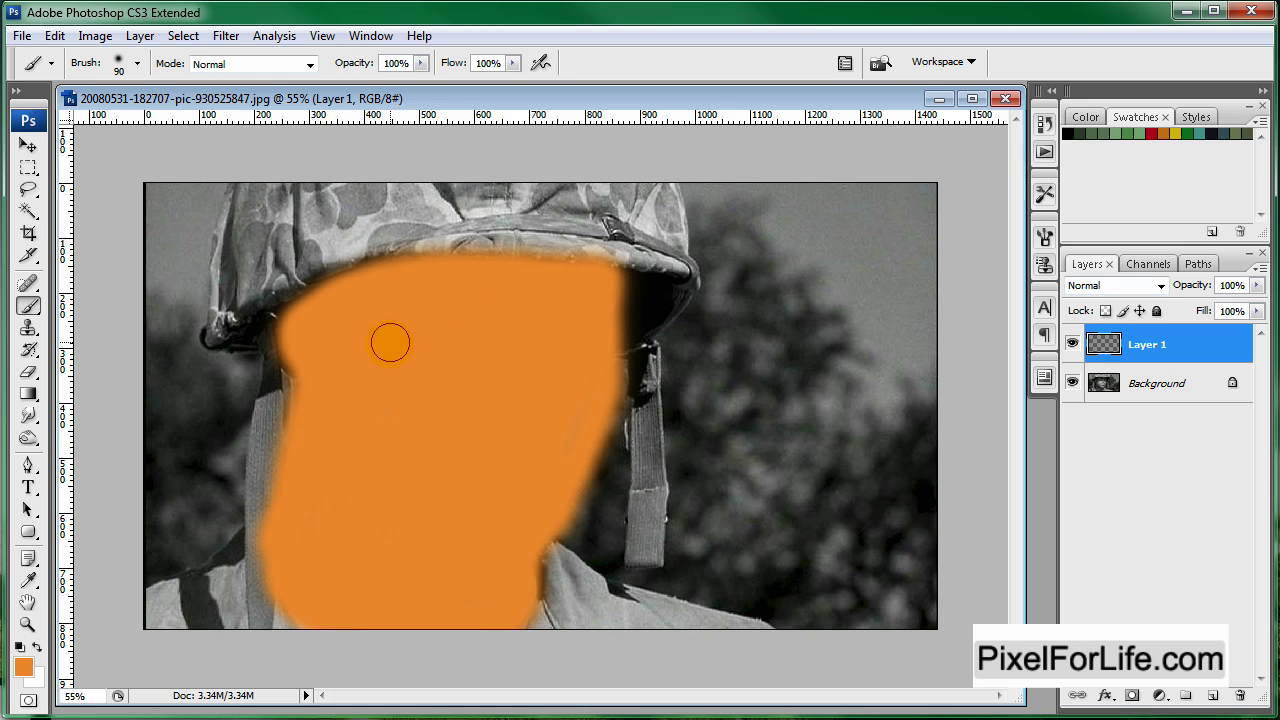
mouse_move(318, 407)
mouse_down()
mouse_move(293, 364)
mouse_move(310, 380)
mouse_move(318, 326)
mouse_move(278, 341)
mouse_move(329, 315)
mouse_up()
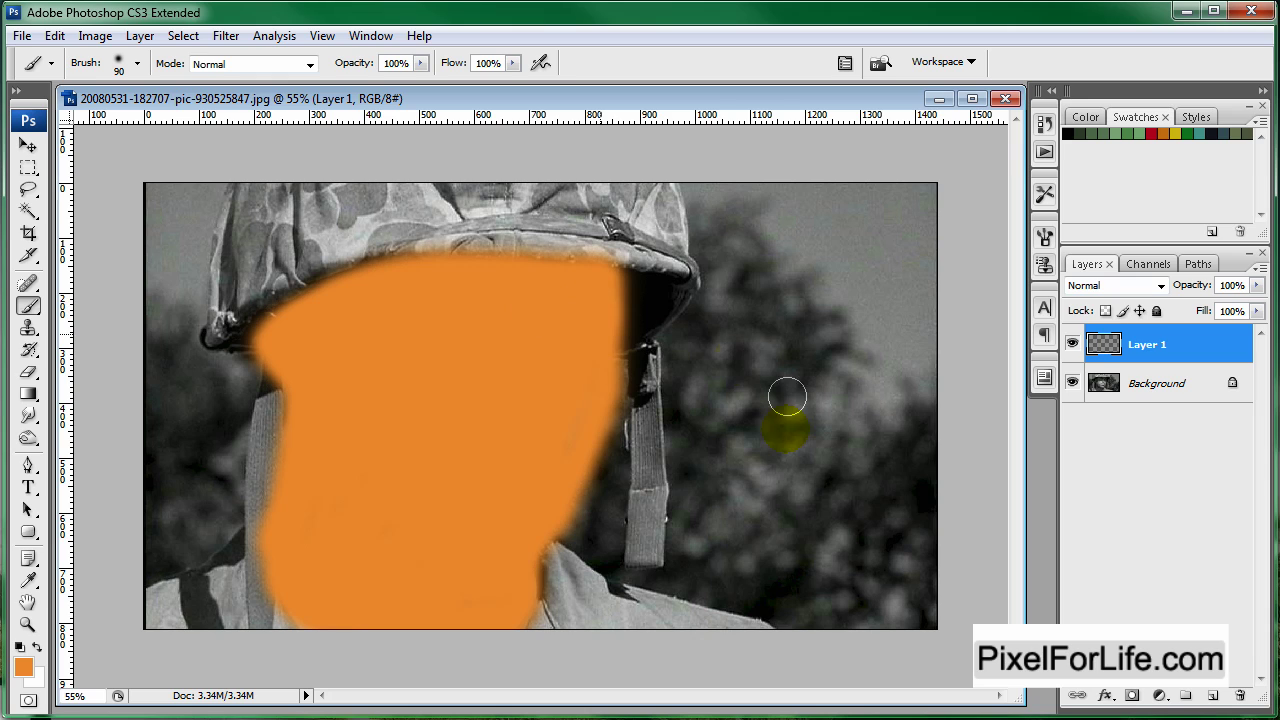
drag(549, 530, 555, 540)
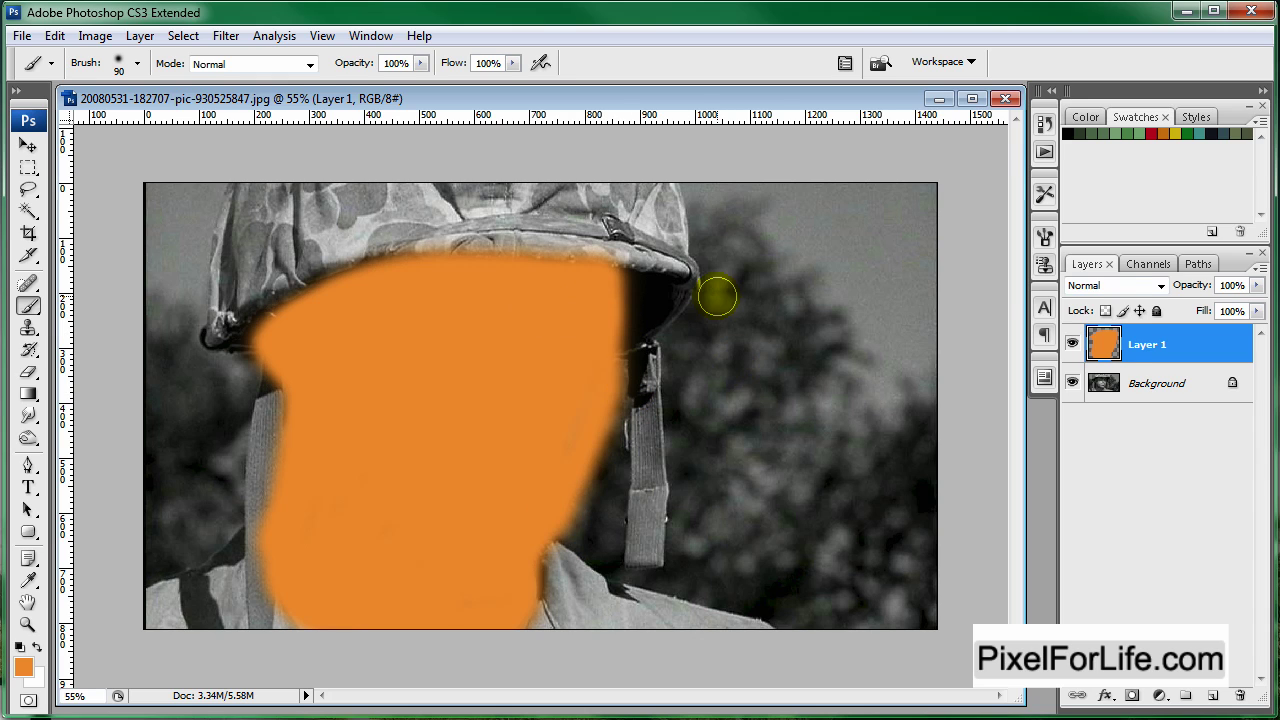
click(1161, 287)
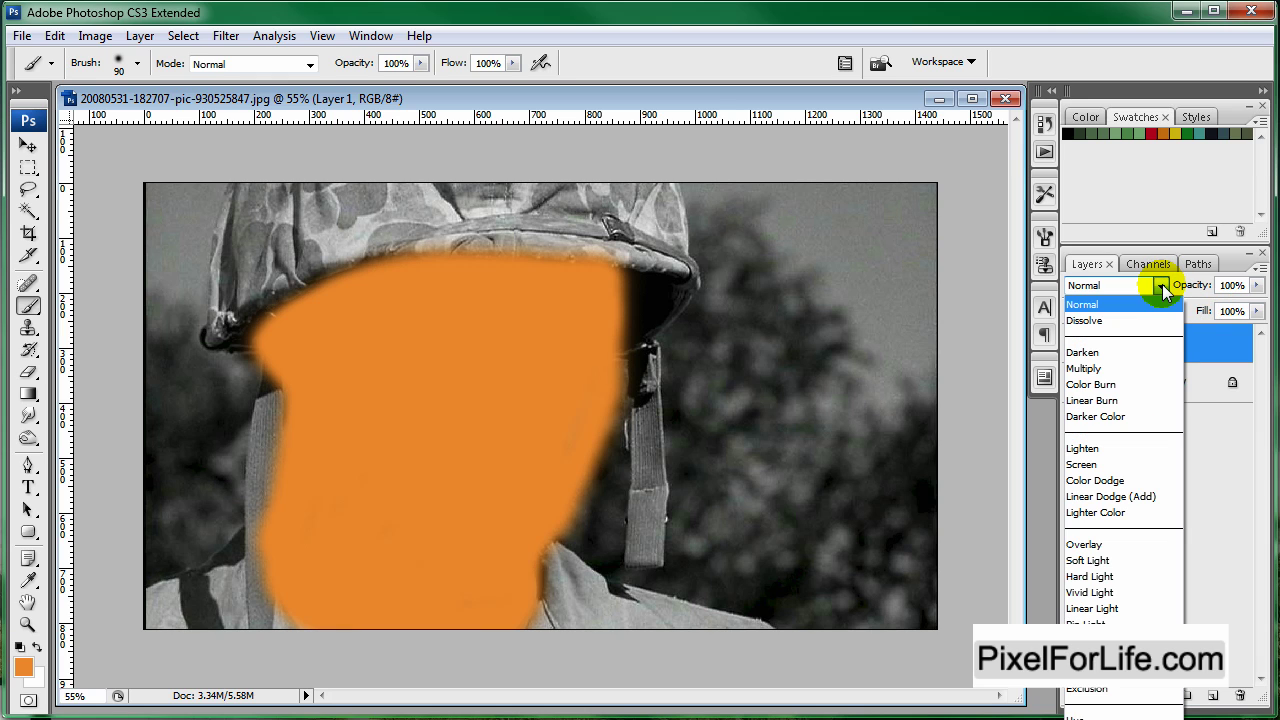
click(1090, 561)
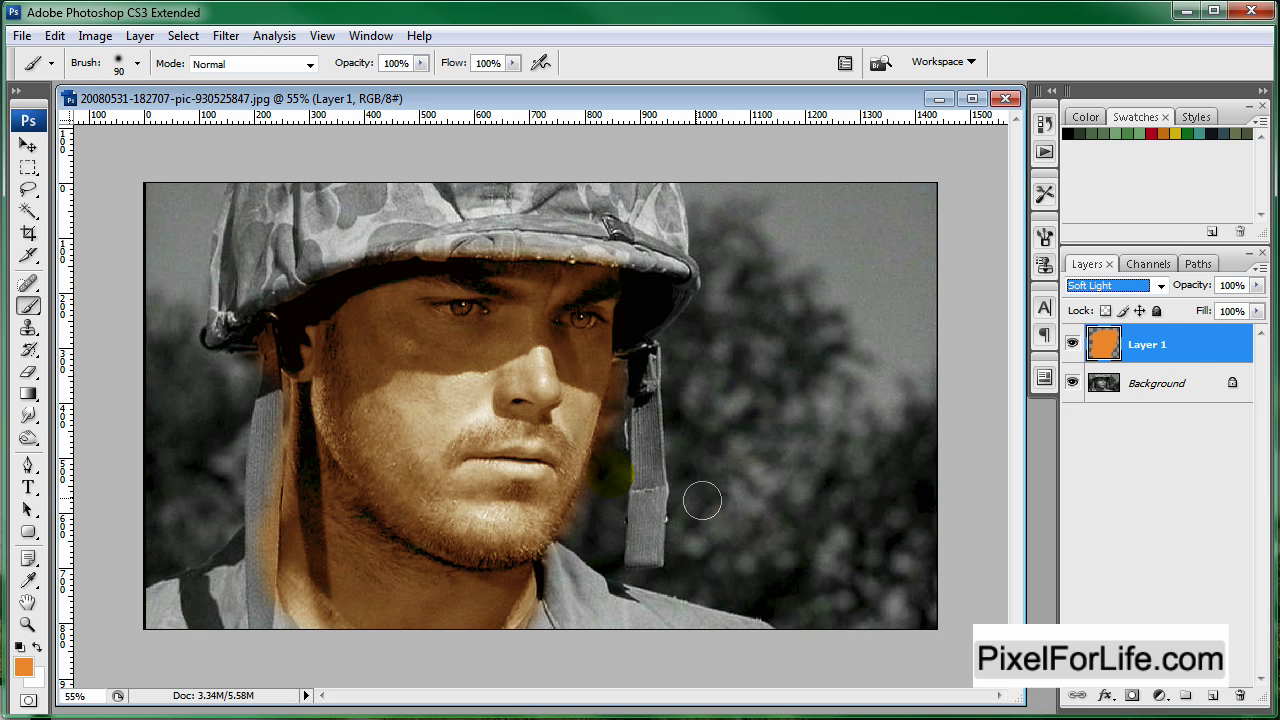
Step: Erase the orange spill from both helmet straps and the areas beside the face, reducing the eraser size to 100 px
click(28, 371)
mouse_move(266, 410)
mouse_down()
mouse_move(225, 399)
mouse_move(239, 362)
mouse_up()
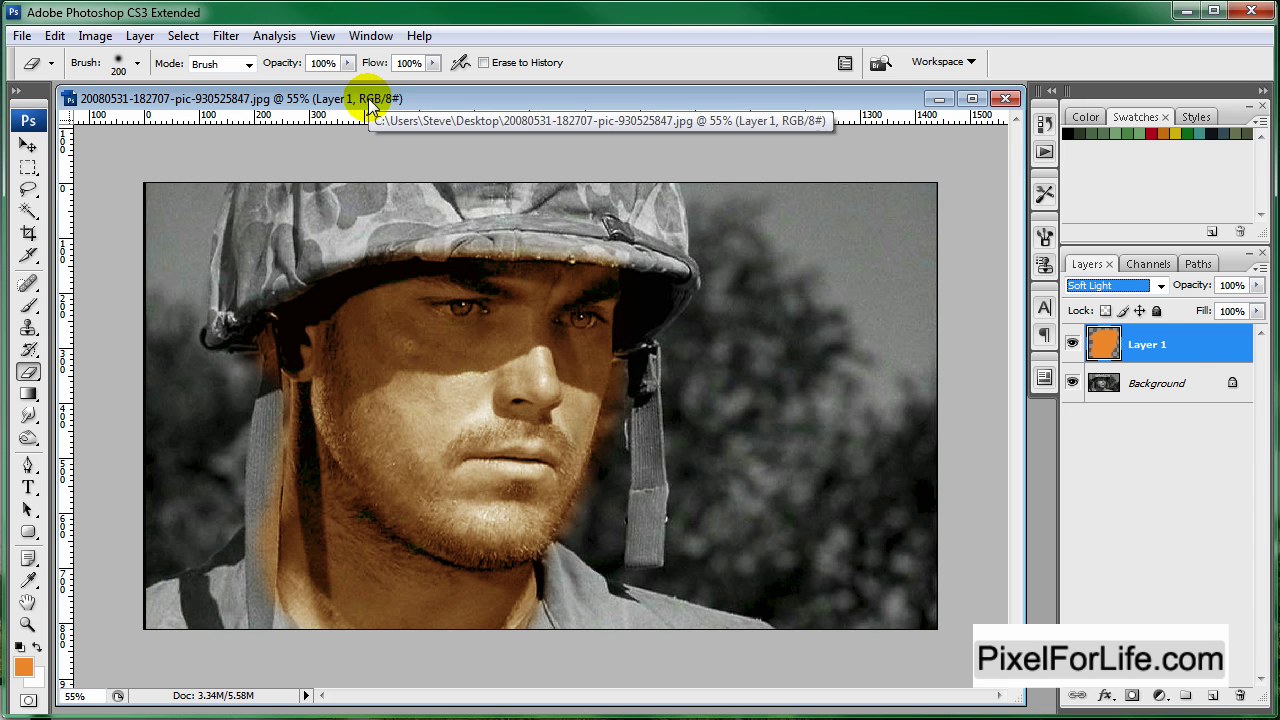
drag(232, 370, 240, 425)
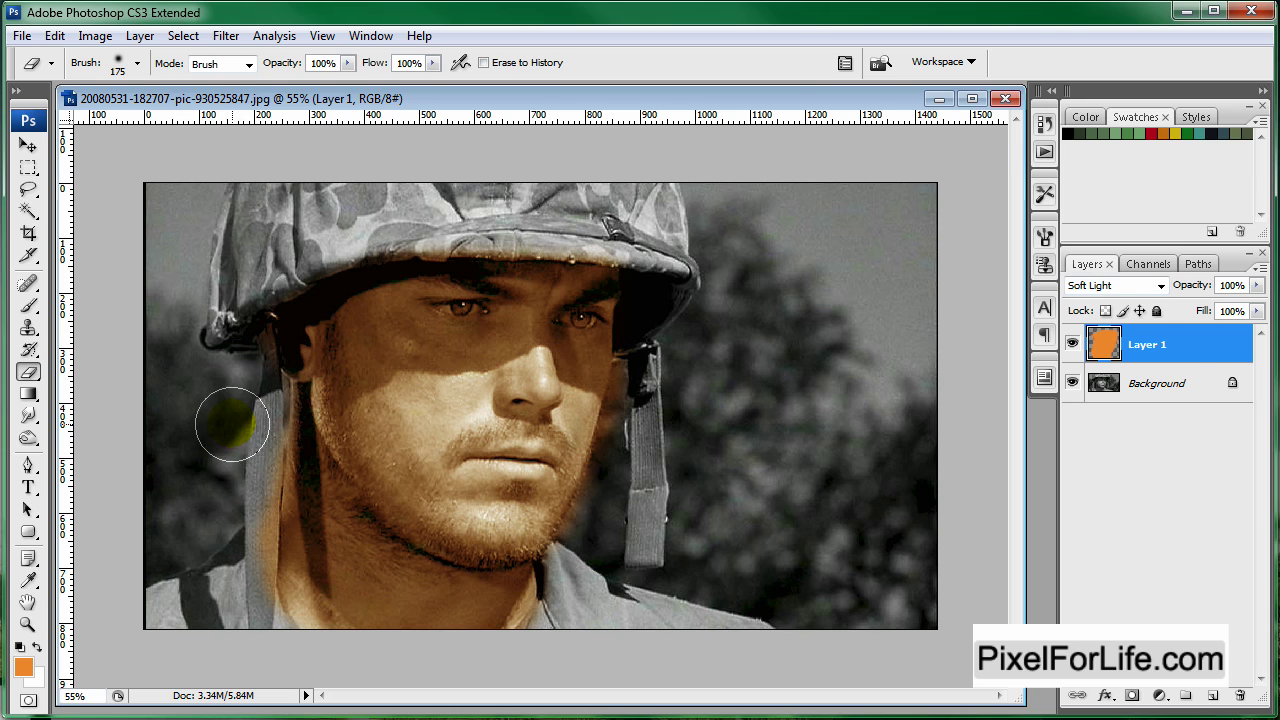
key(bracketleft)
mouse_move(262, 478)
mouse_down()
mouse_move(241, 555)
mouse_move(251, 605)
mouse_move(263, 449)
mouse_up()
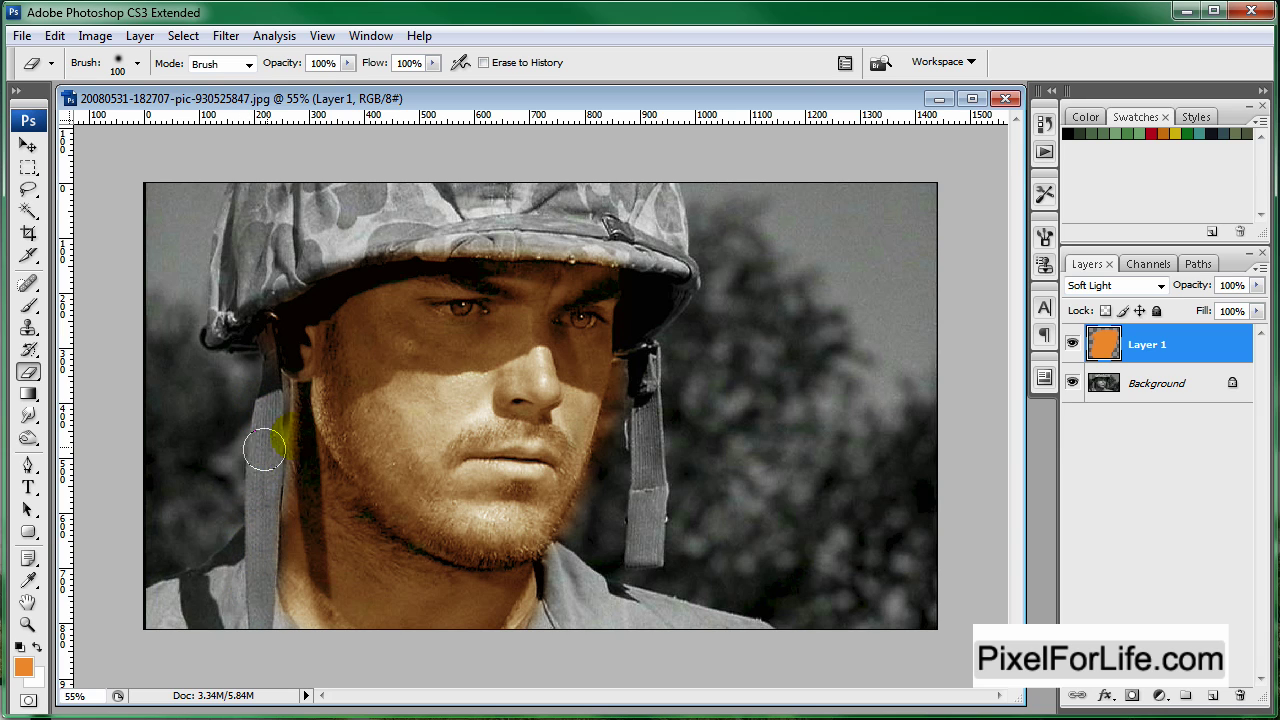
mouse_move(640, 342)
mouse_down()
mouse_move(632, 246)
mouse_move(620, 243)
mouse_move(487, 225)
mouse_move(516, 228)
mouse_move(321, 236)
mouse_move(297, 254)
mouse_move(341, 247)
mouse_move(263, 263)
mouse_up()
drag(705, 518, 663, 432)
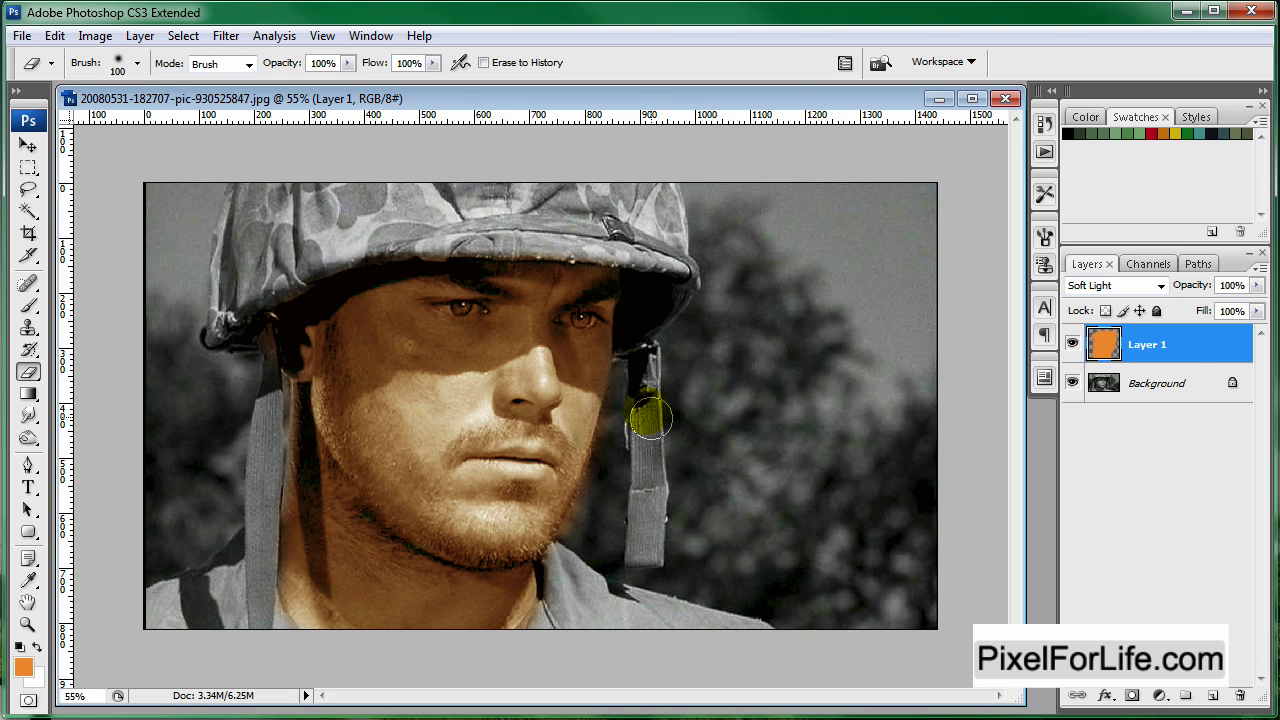
mouse_move(599, 513)
mouse_down()
mouse_move(543, 643)
mouse_move(585, 540)
mouse_up()
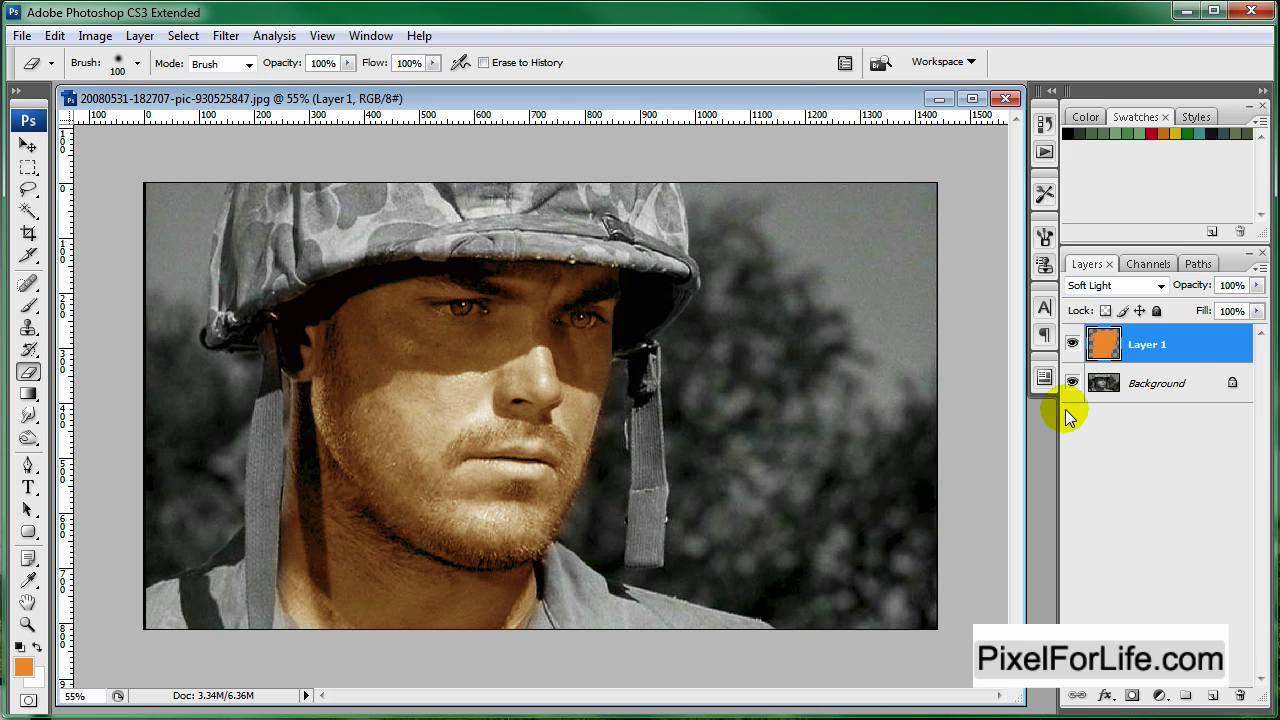
Step: Erase the orange tint from the soldier's eye on the image's left side with the eraser reduced to 15 px
key(ctrl+plus)
key(ctrl+plus)
key(ctrl+plus)
key(ctrl+plus)
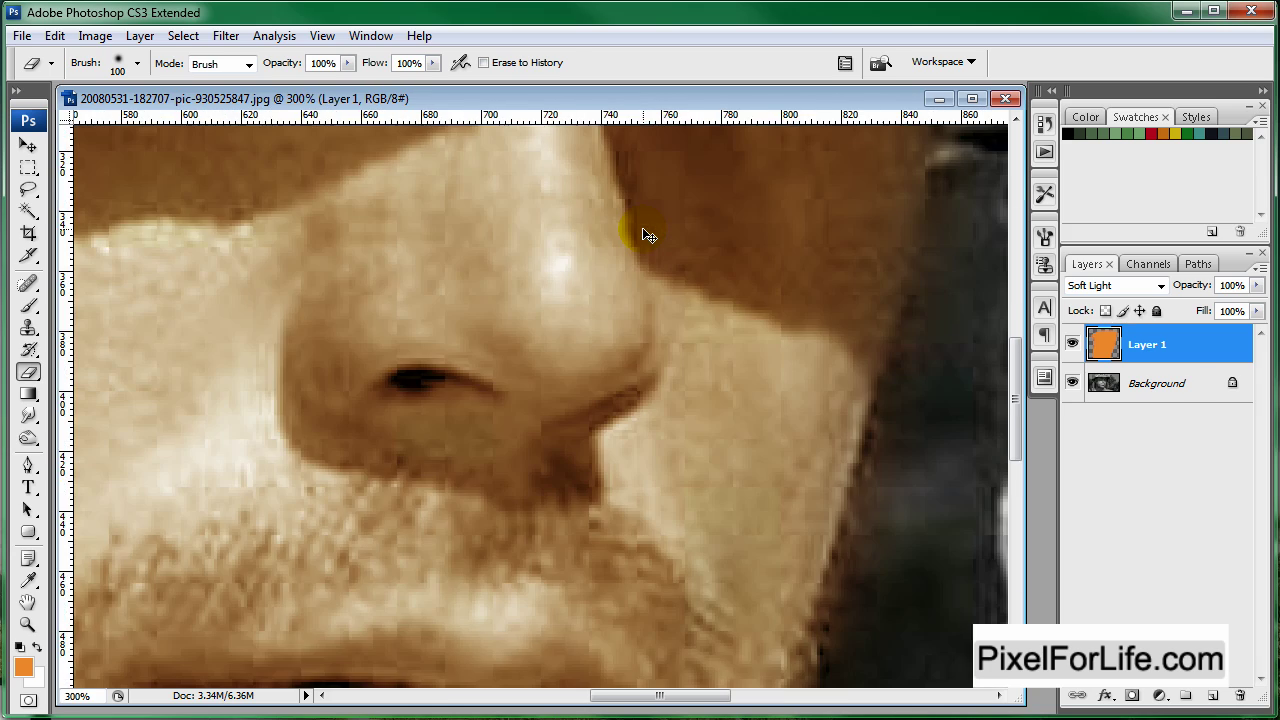
mouse_move(643, 229)
mouse_down()
mouse_move(715, 478)
mouse_move(840, 700)
mouse_up()
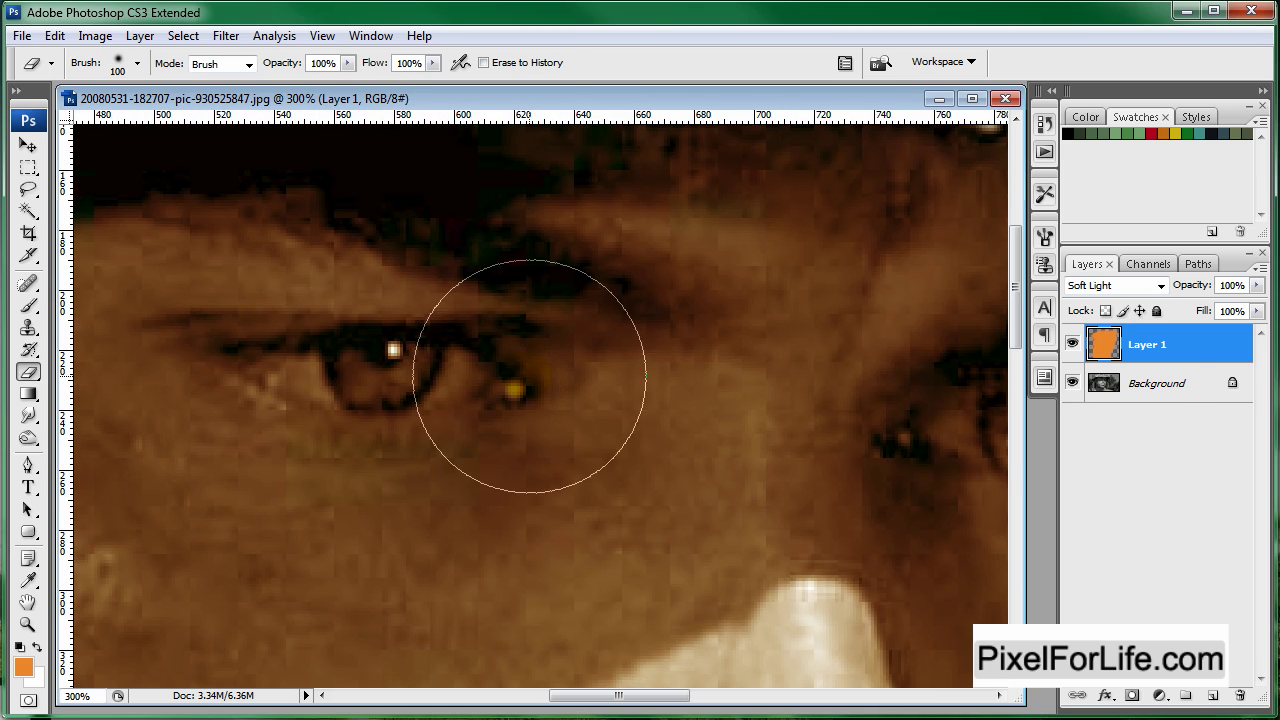
key(bracketleft)
key(bracketleft)
key(bracketleft)
key(bracketleft)
key(bracketleft)
key(bracketleft)
key(bracketleft)
key(bracketleft)
key(bracketleft)
key(bracketleft)
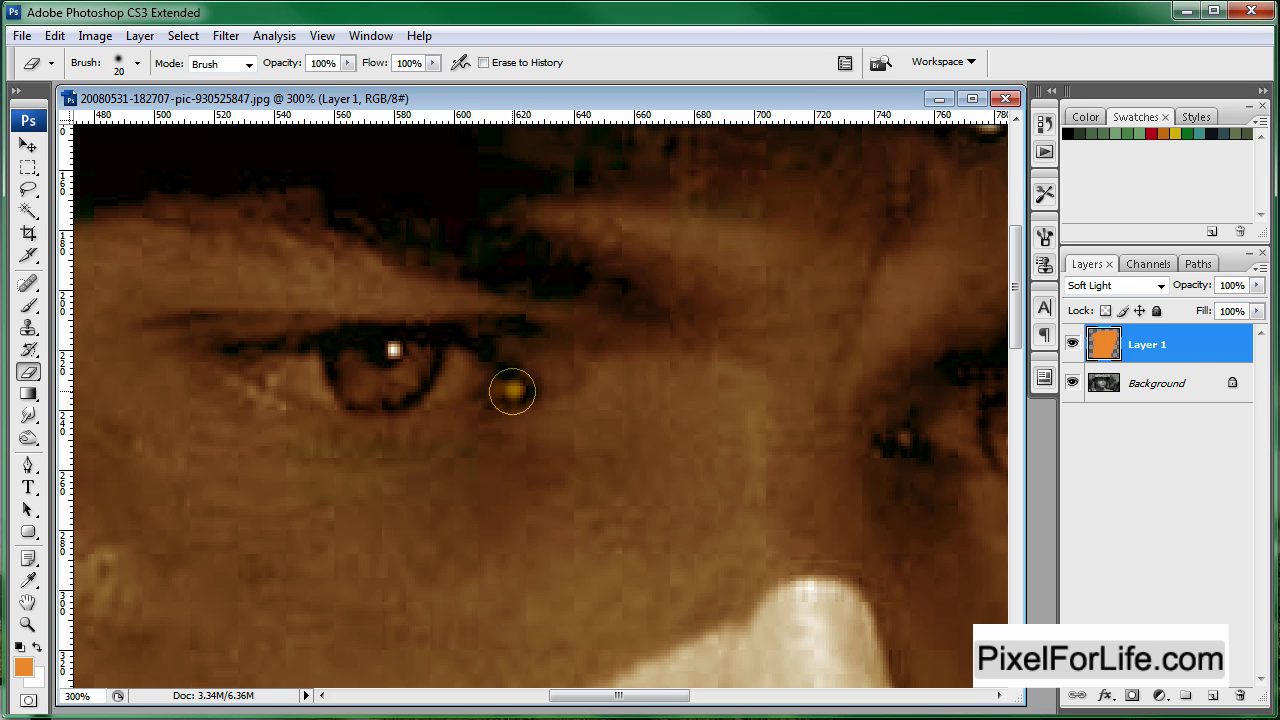
mouse_move(334, 354)
mouse_down()
mouse_move(245, 367)
mouse_move(332, 389)
mouse_move(459, 393)
mouse_up()
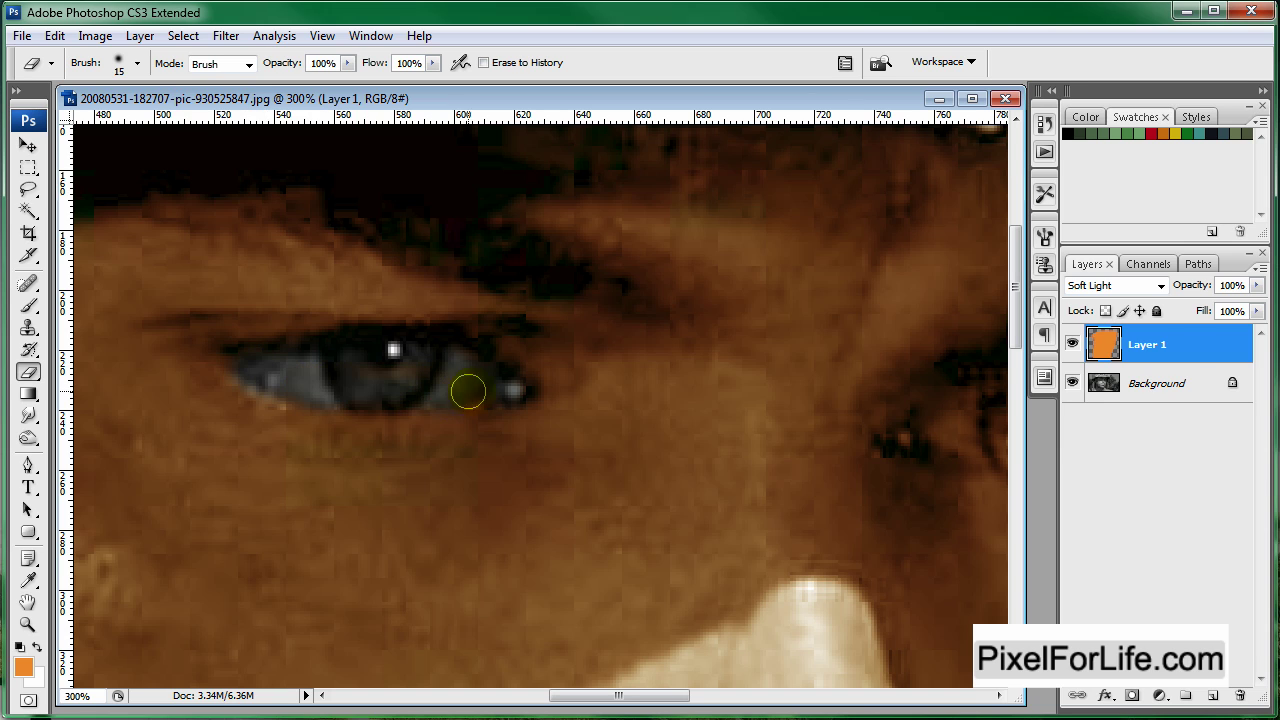
Step: Erase the orange tint from the soldier's other eye with the 15 px eraser
mouse_move(699, 427)
mouse_down()
mouse_move(391, 427)
mouse_move(618, 440)
mouse_up()
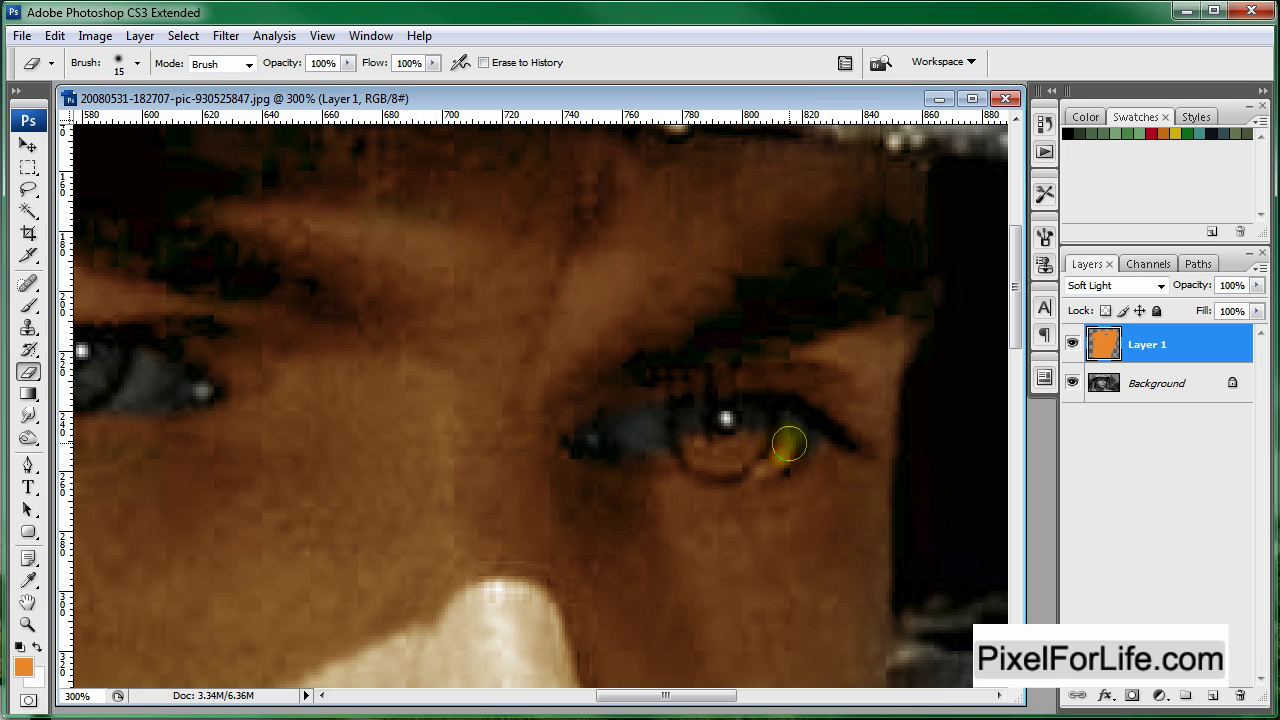
mouse_move(804, 438)
mouse_down()
mouse_move(766, 456)
mouse_move(681, 454)
mouse_up()
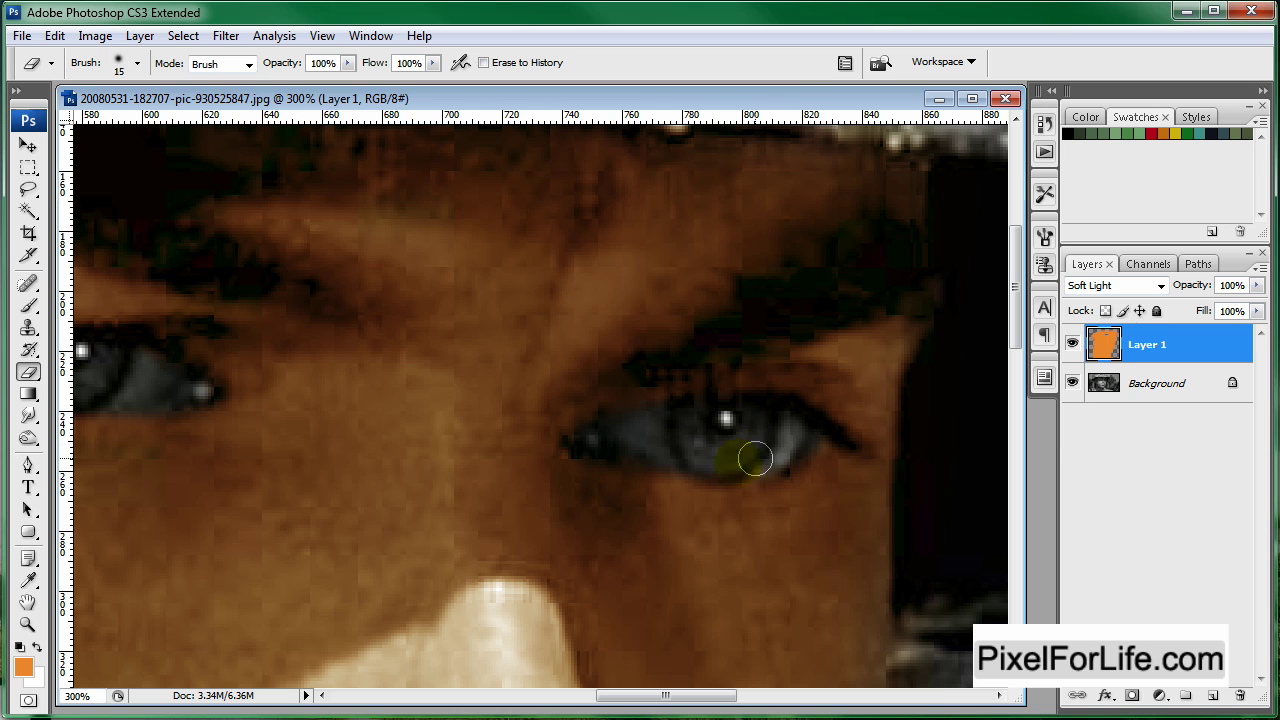
drag(429, 363, 600, 371)
key(ctrl+minus)
key(ctrl+minus)
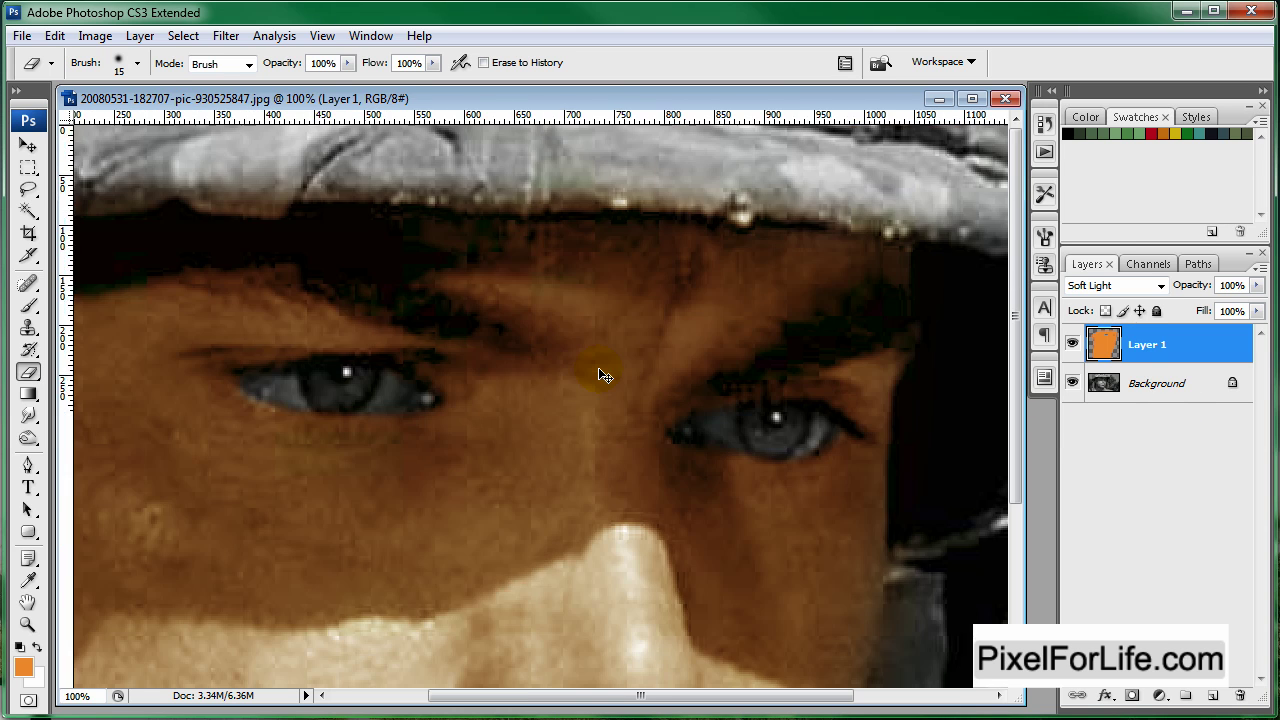
key(ctrl+minus)
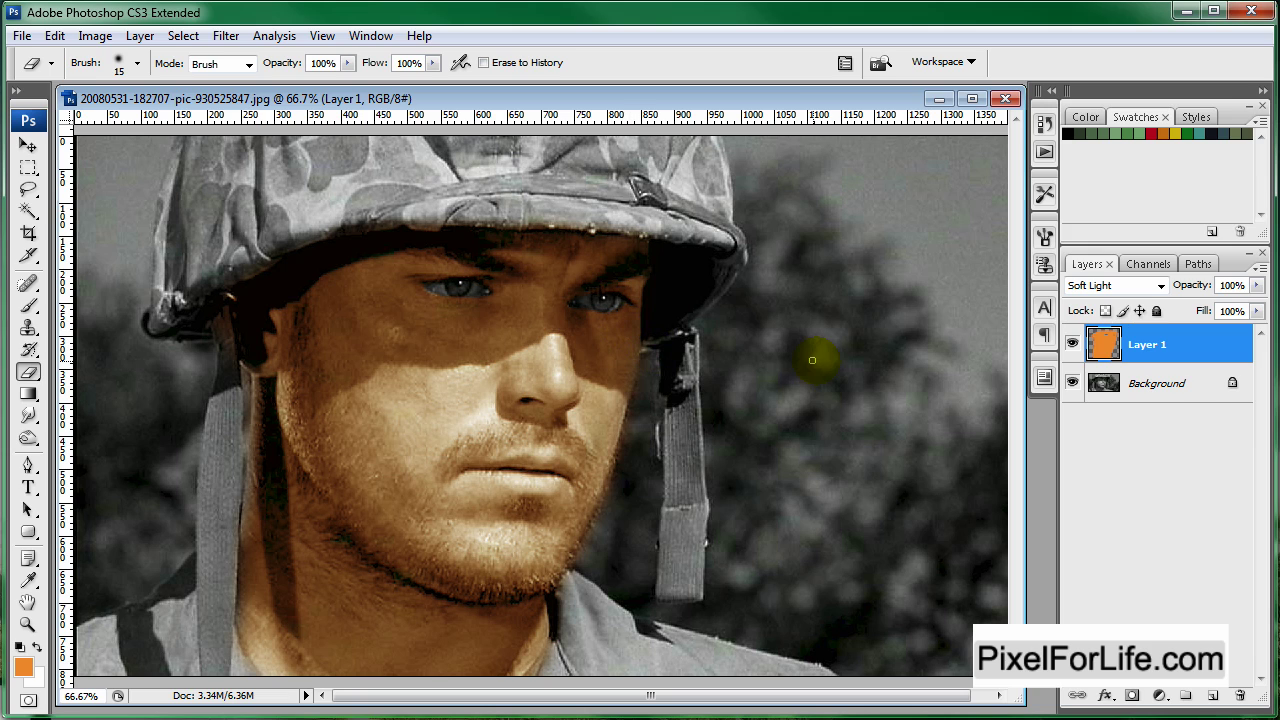
Step: Add a new layer above the skin layer and ready the Brush tool with white as the foreground color
click(1213, 696)
key(ctrl+plus)
key(ctrl+plus)
key(ctrl+plus)
mouse_move(495, 466)
mouse_down()
mouse_move(686, 594)
mouse_move(394, 349)
mouse_move(31, 434)
mouse_up()
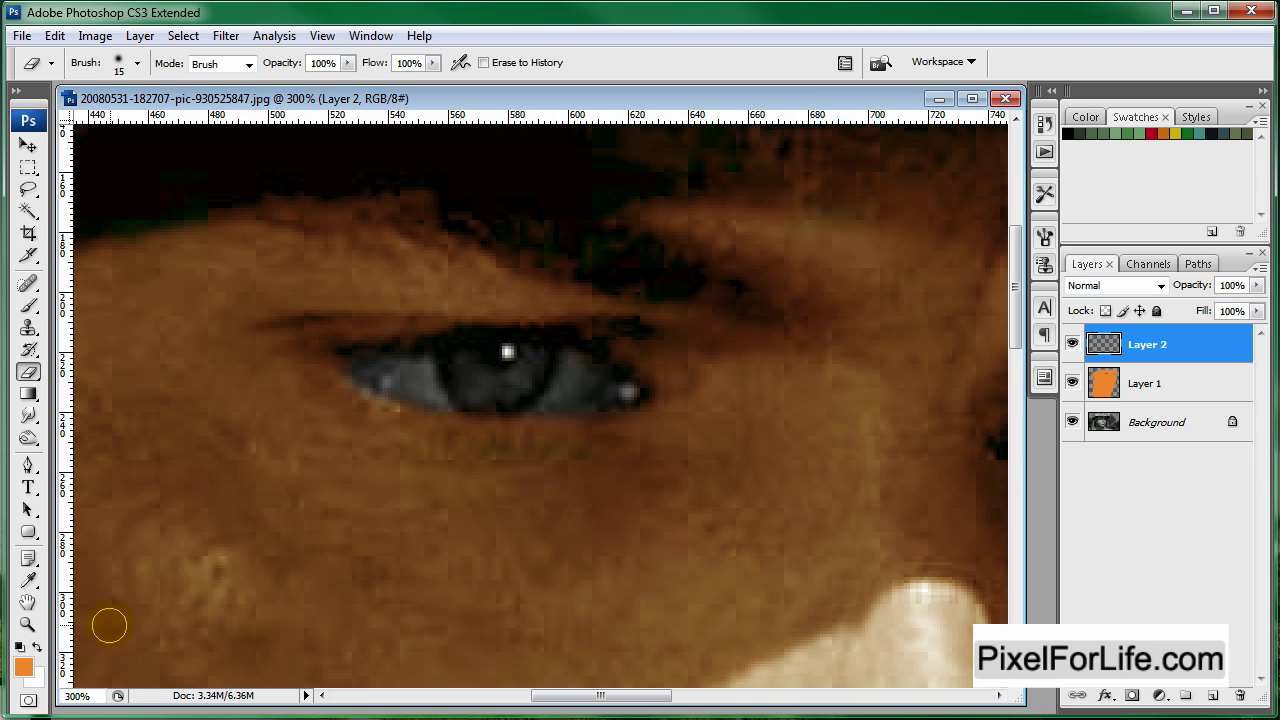
click(37, 647)
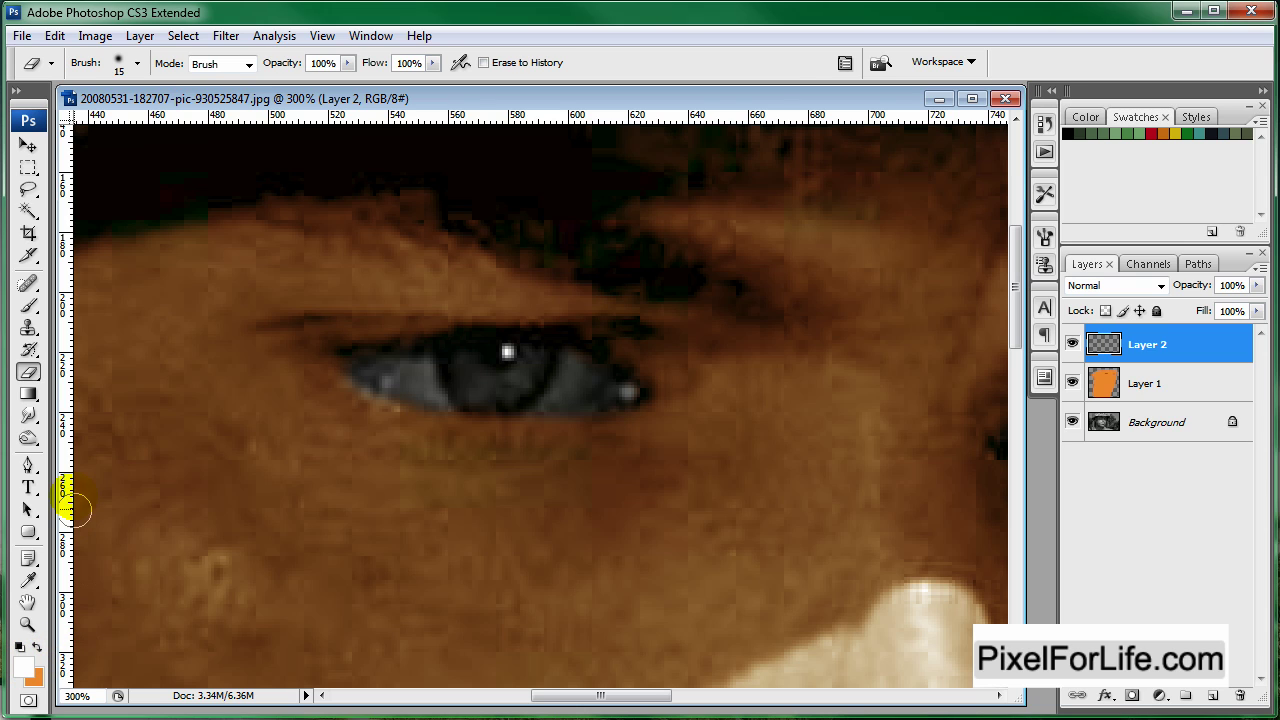
click(28, 306)
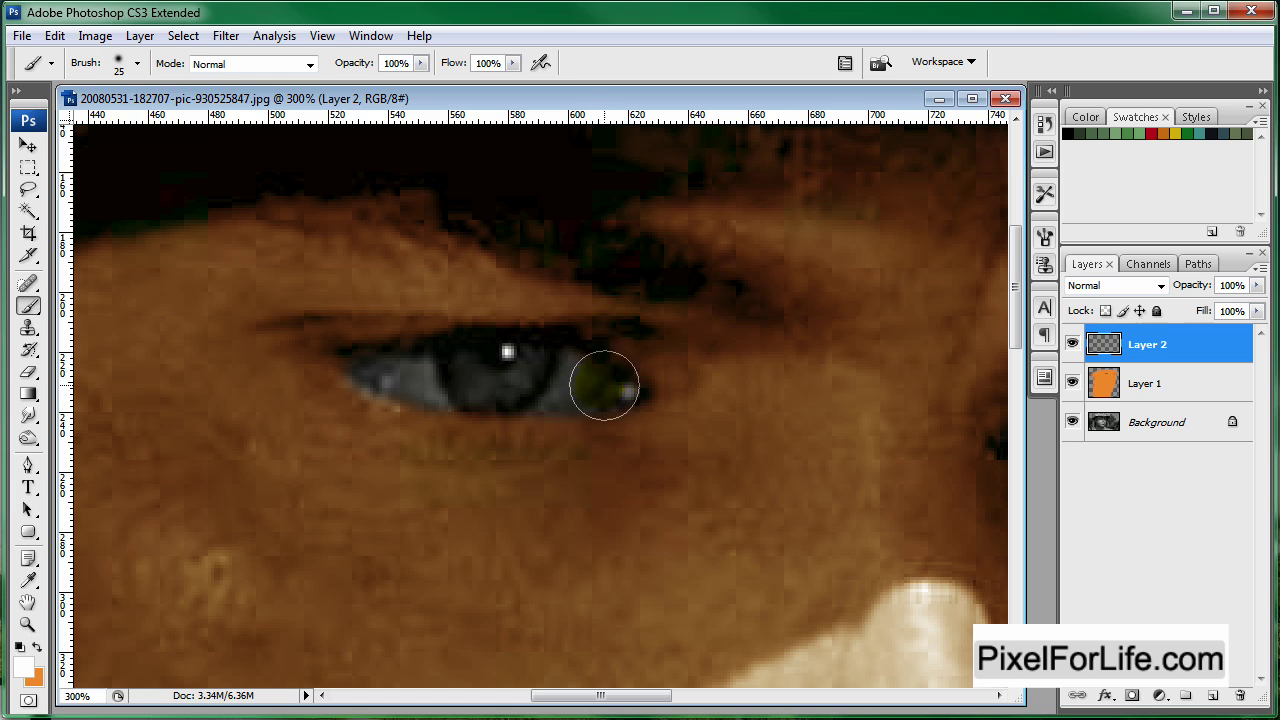
Step: Paint the whites of both eyes white with a 20 px brush, and set the new layer's blend mode to Soft Light
mouse_move(575, 366)
mouse_down()
mouse_move(532, 397)
mouse_move(612, 390)
mouse_up()
mouse_move(420, 370)
mouse_down()
mouse_move(437, 383)
mouse_move(378, 367)
mouse_move(400, 368)
mouse_up()
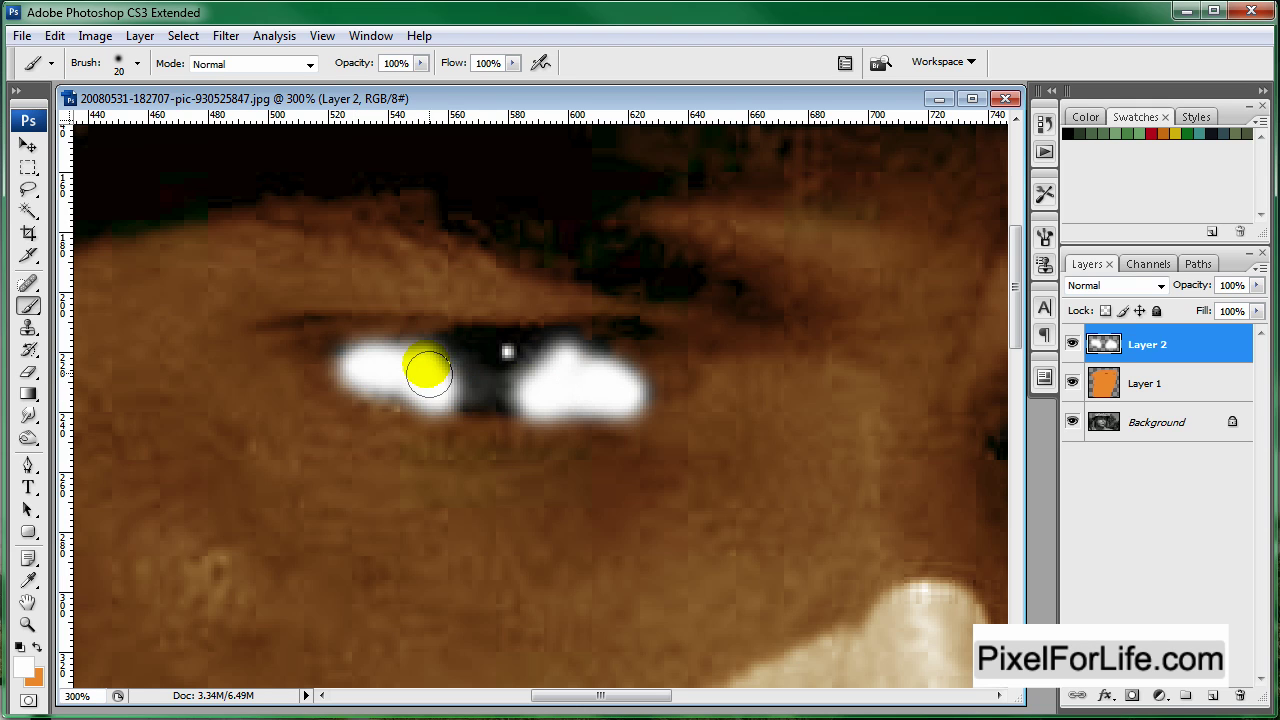
drag(647, 372, 409, 372)
mouse_move(762, 418)
mouse_down()
mouse_move(757, 443)
mouse_move(714, 443)
mouse_move(765, 440)
mouse_up()
mouse_move(907, 430)
mouse_down()
mouse_move(876, 473)
mouse_move(950, 436)
mouse_up()
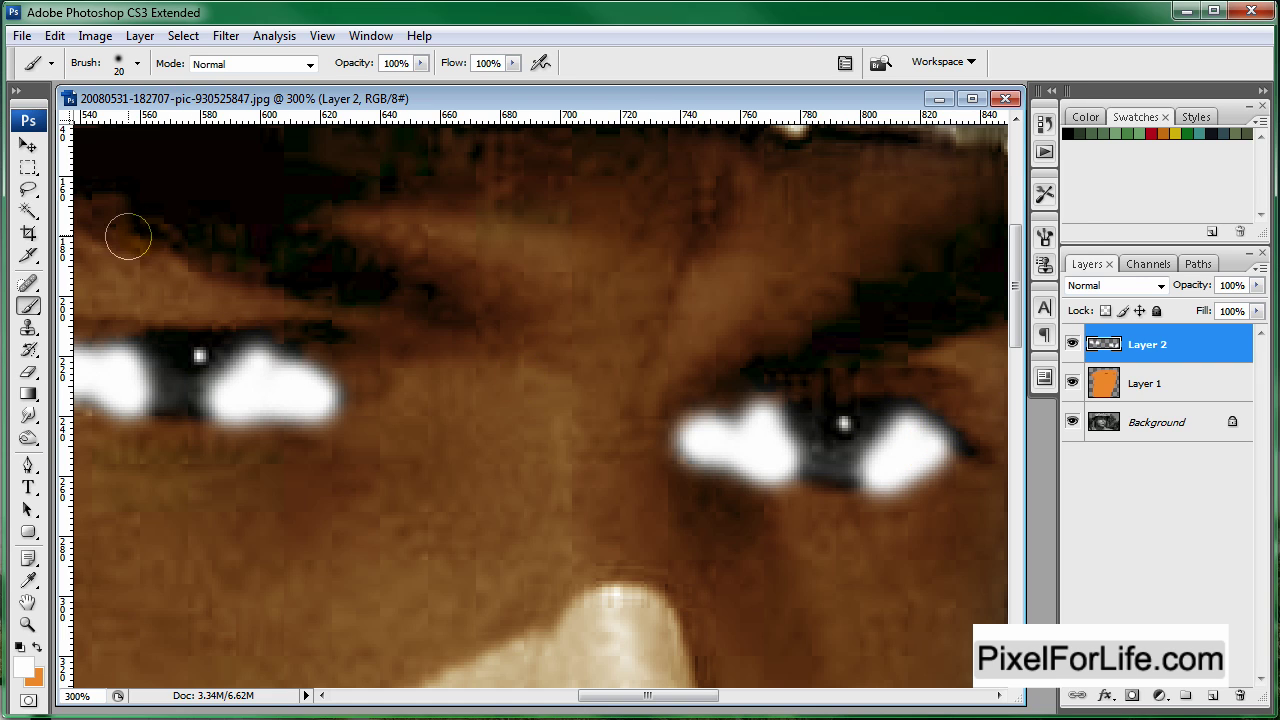
click(1128, 286)
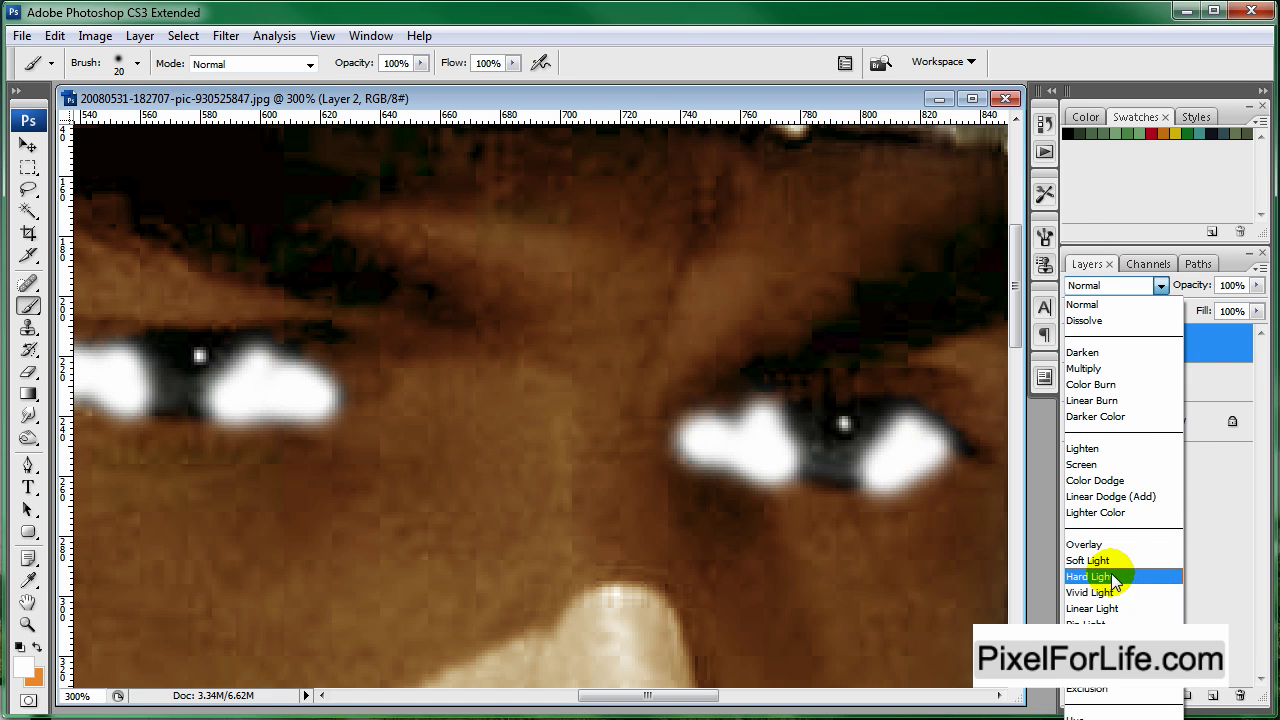
click(1098, 561)
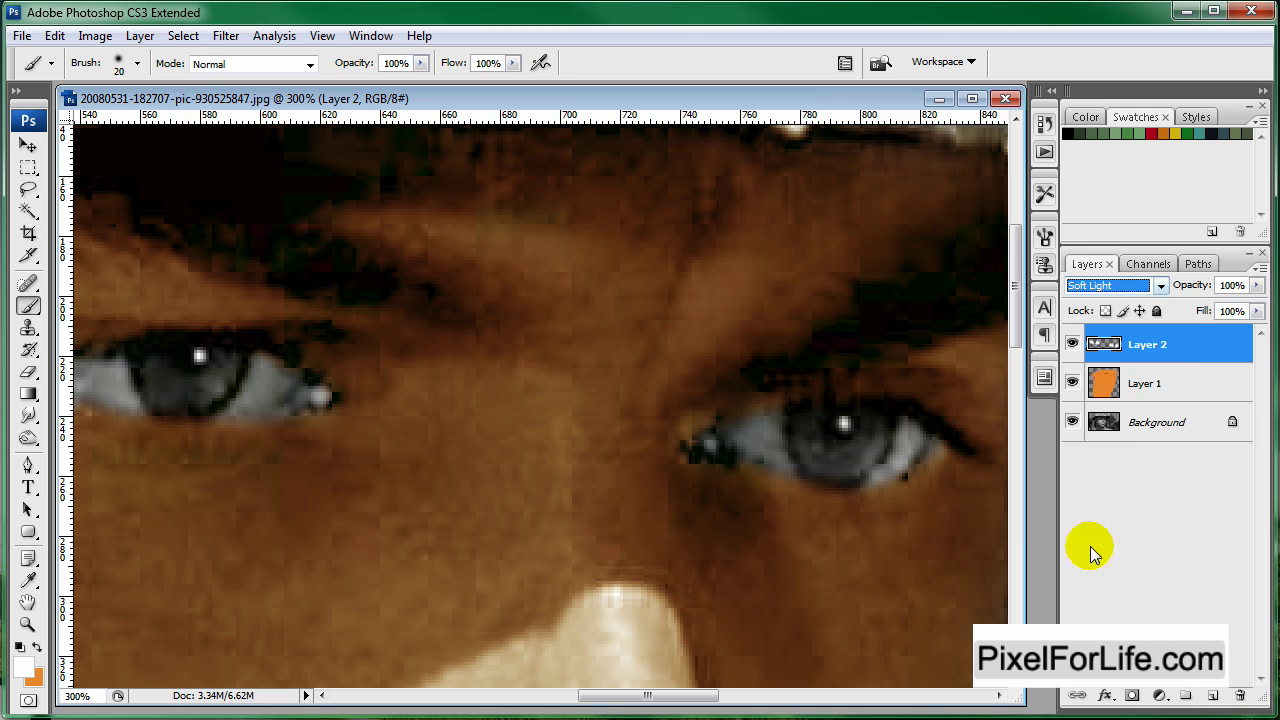
Step: Erase the white spill around the edges of both eyes with a 25 px eraser
click(28, 372)
drag(397, 429, 452, 426)
drag(371, 426, 388, 430)
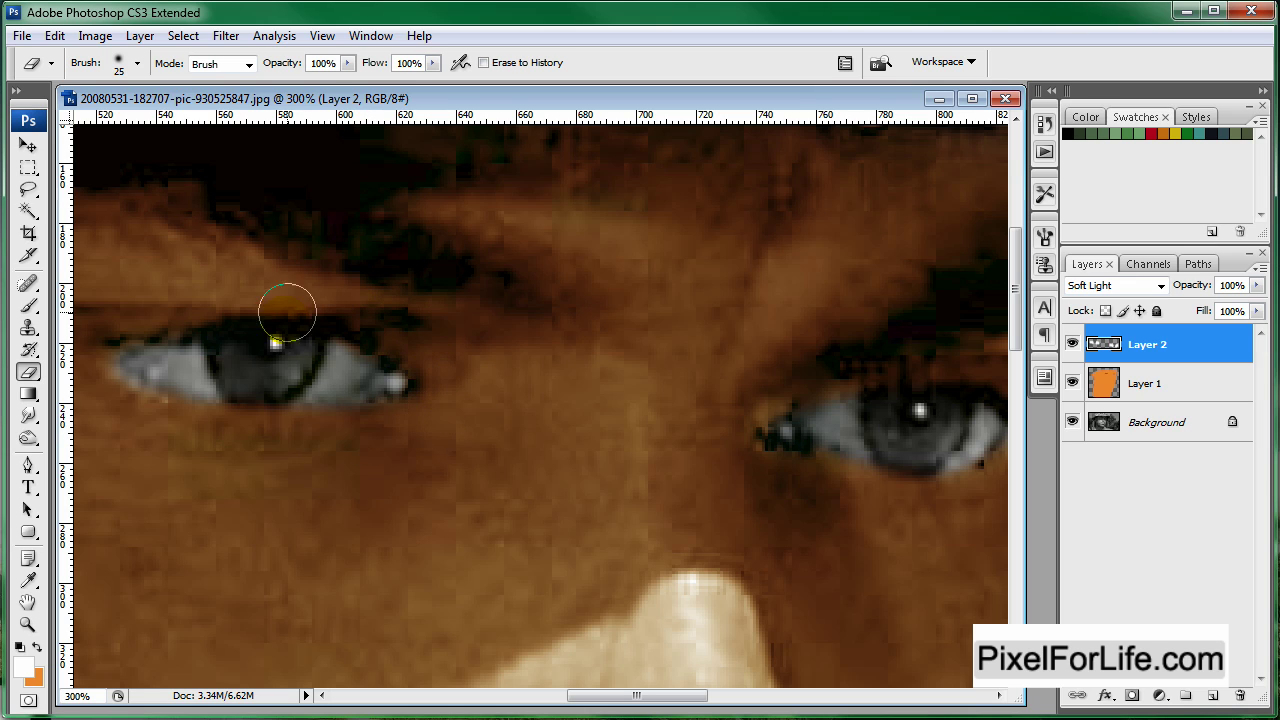
mouse_move(126, 306)
mouse_down()
mouse_move(101, 325)
mouse_move(99, 392)
mouse_up()
drag(593, 453, 336, 399)
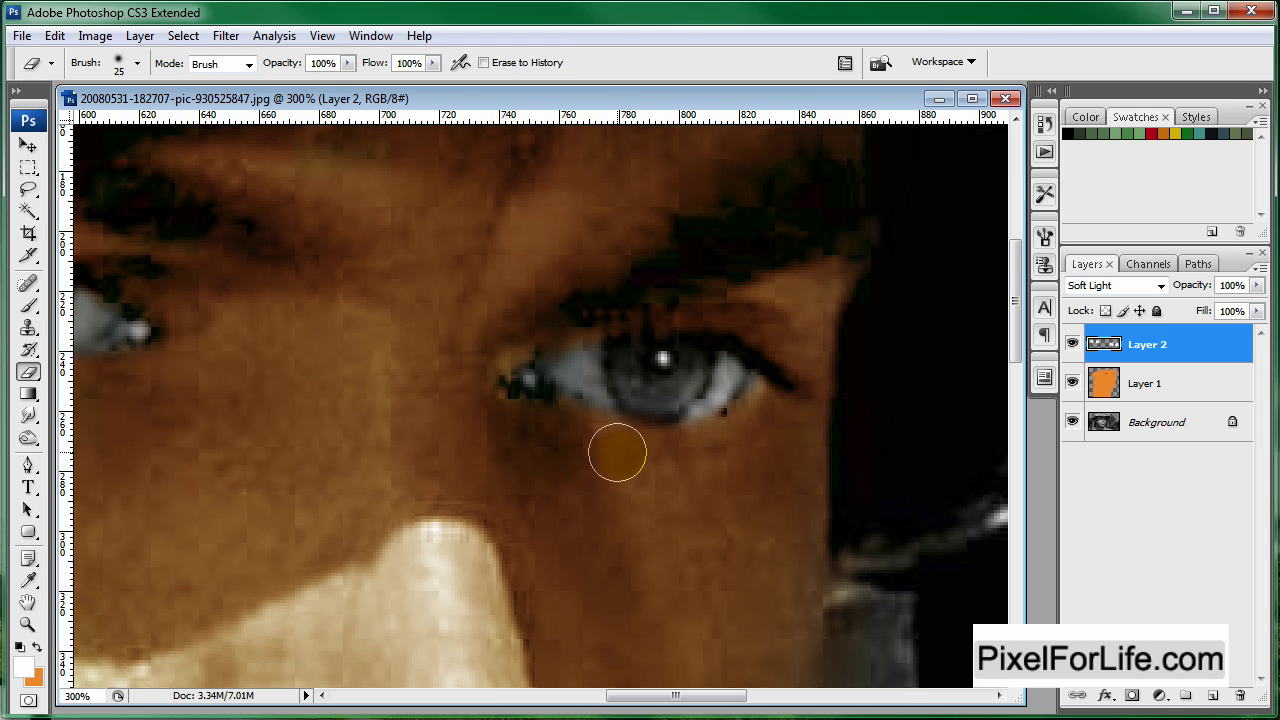
mouse_move(536, 315)
mouse_down()
mouse_move(465, 348)
mouse_move(609, 375)
mouse_up()
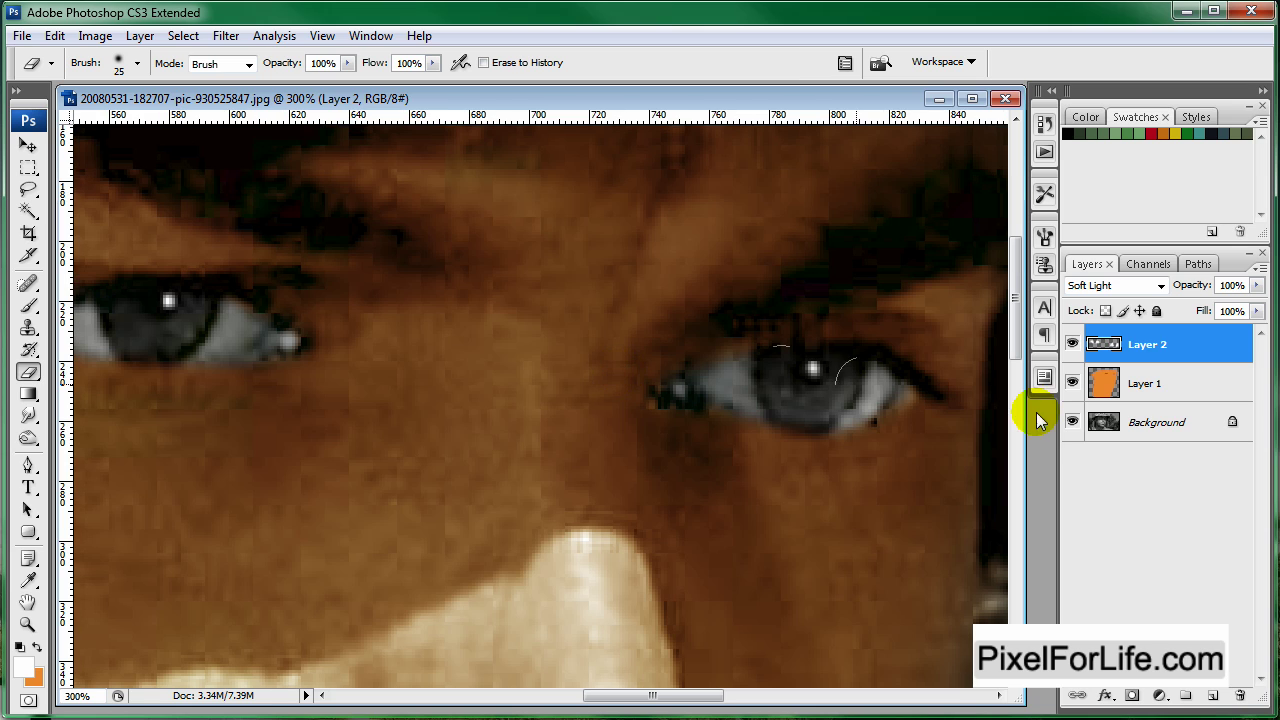
Step: Add a new layer above the eye-white layer and set the foreground color to a dark brown
click(1212, 695)
drag(343, 281, 568, 331)
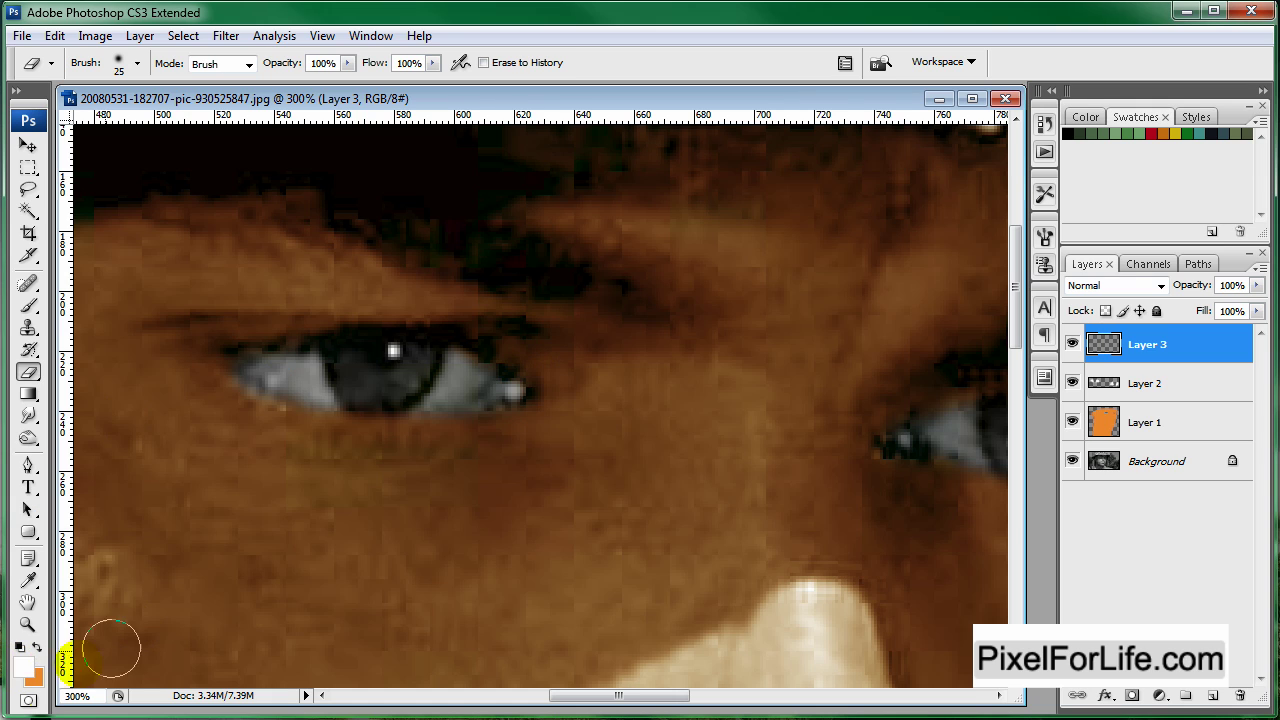
click(20, 668)
drag(689, 519, 689, 511)
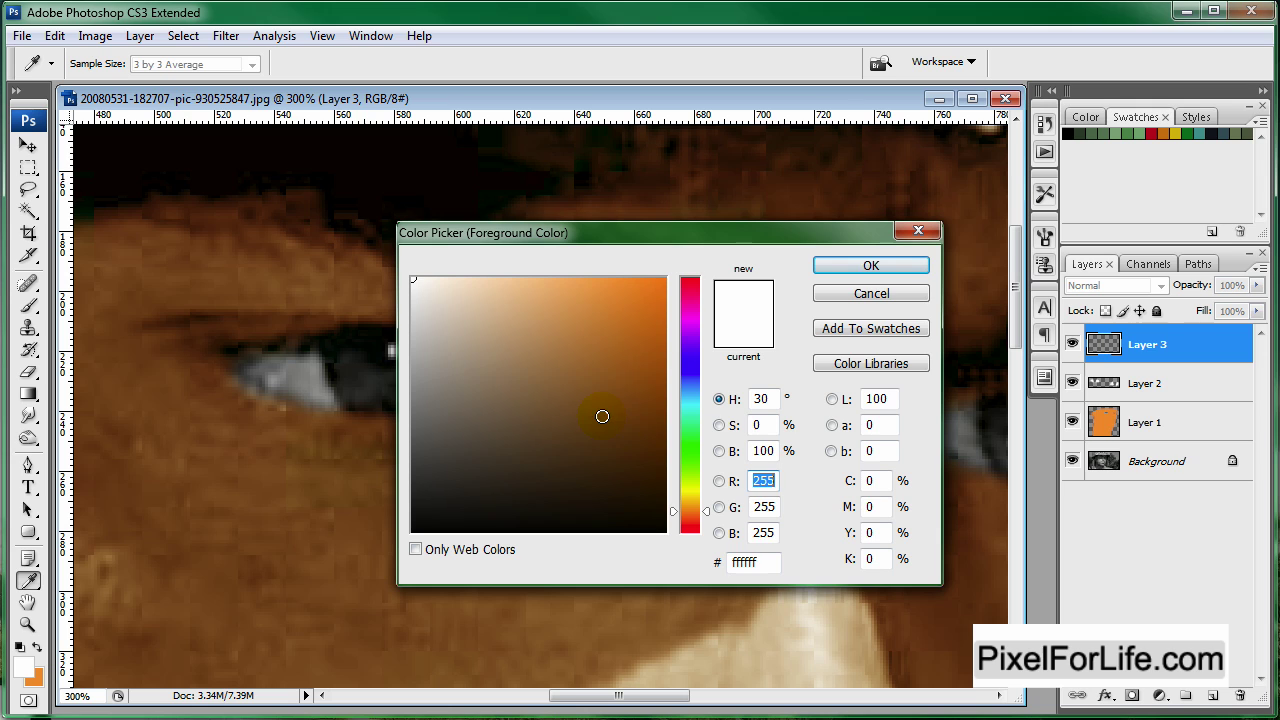
drag(603, 417, 651, 454)
click(868, 265)
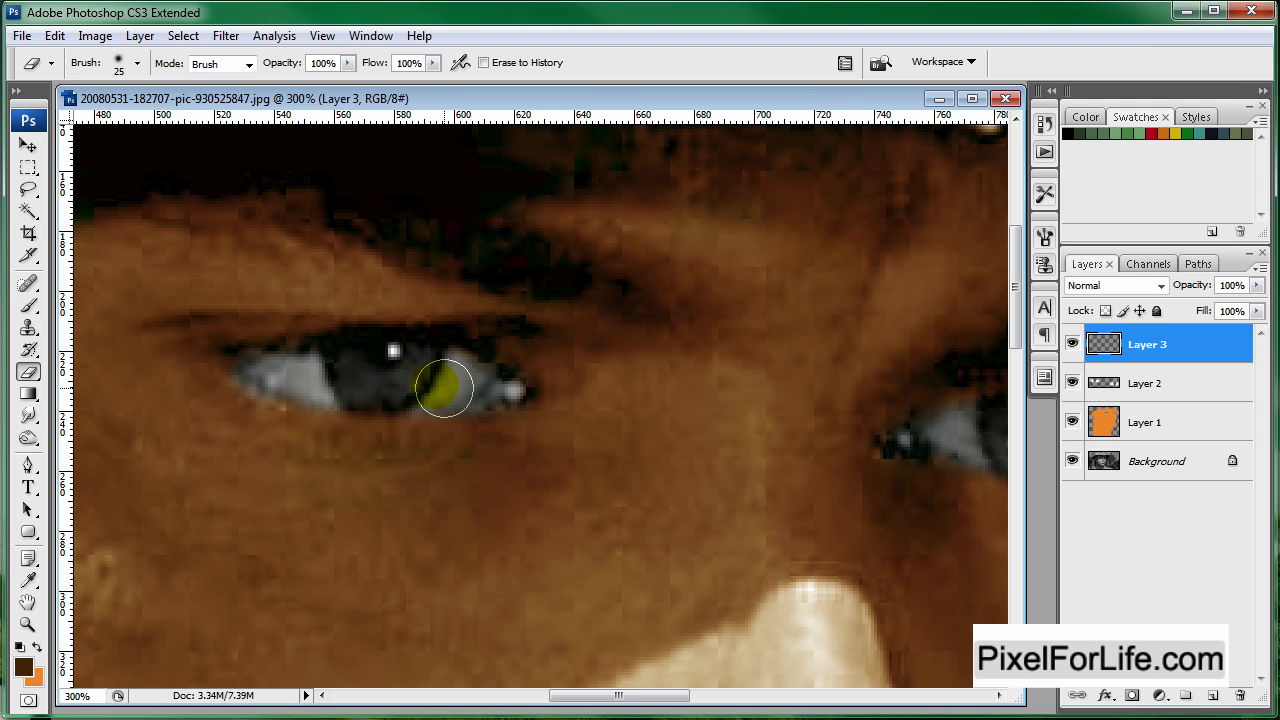
Step: Paint the irises of both eyes dark brown with a 50 px brush, and set the layer's blend mode to Soft Light
key(b)
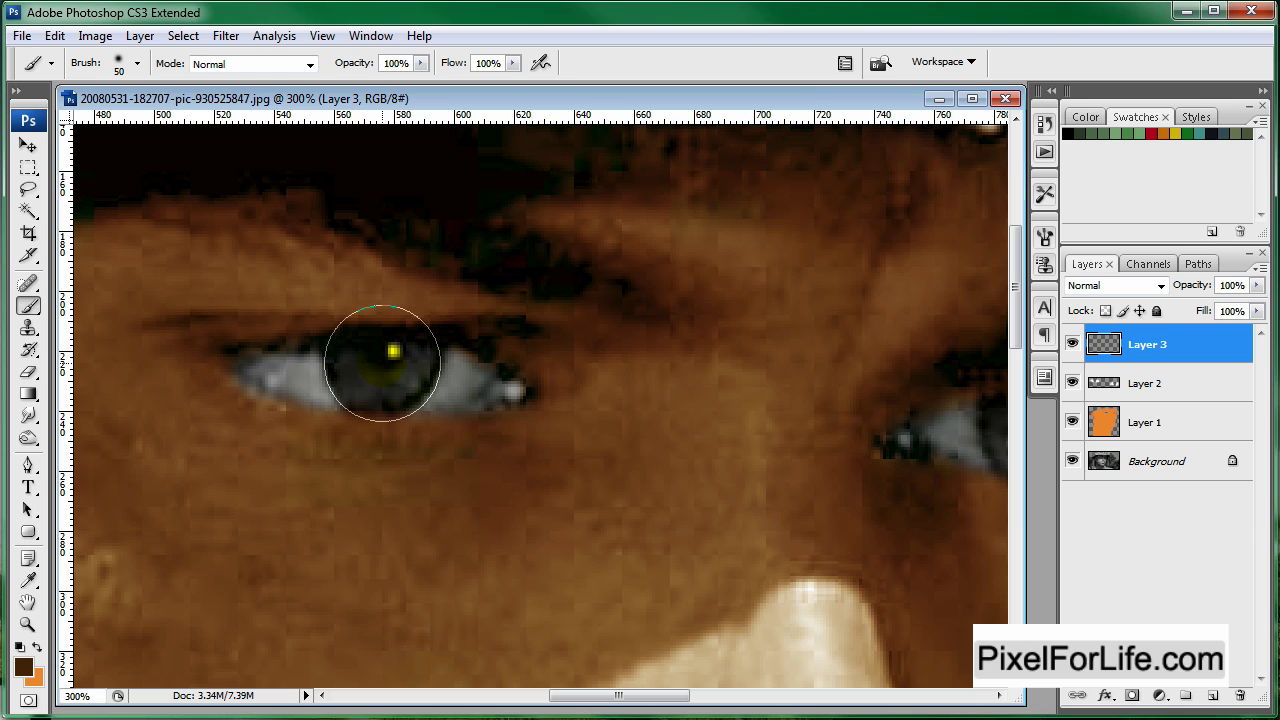
click(383, 362)
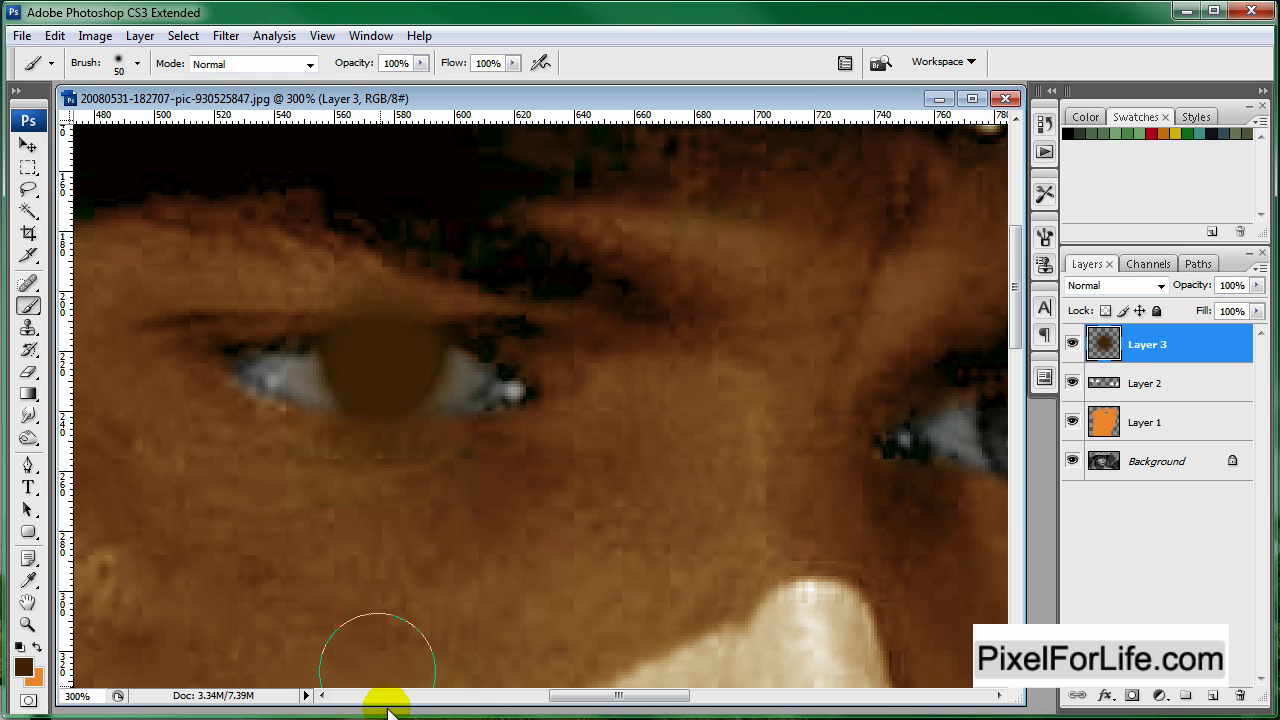
drag(686, 466, 414, 451)
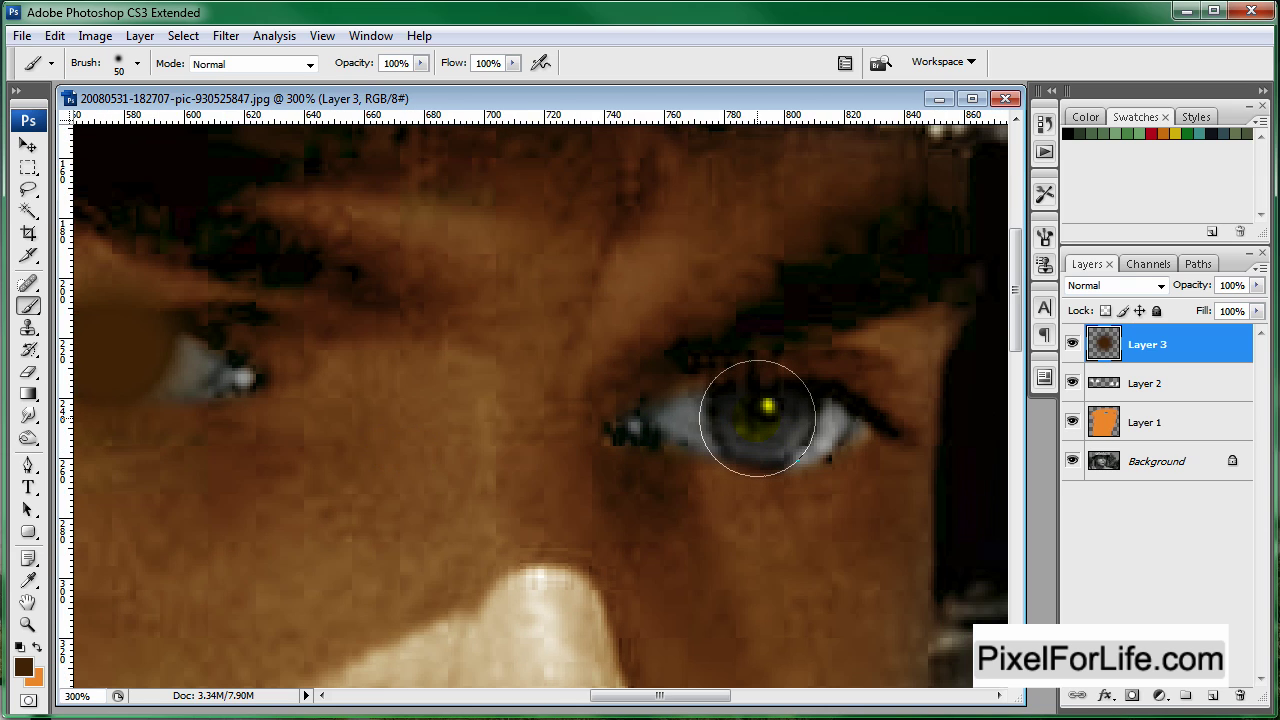
click(761, 417)
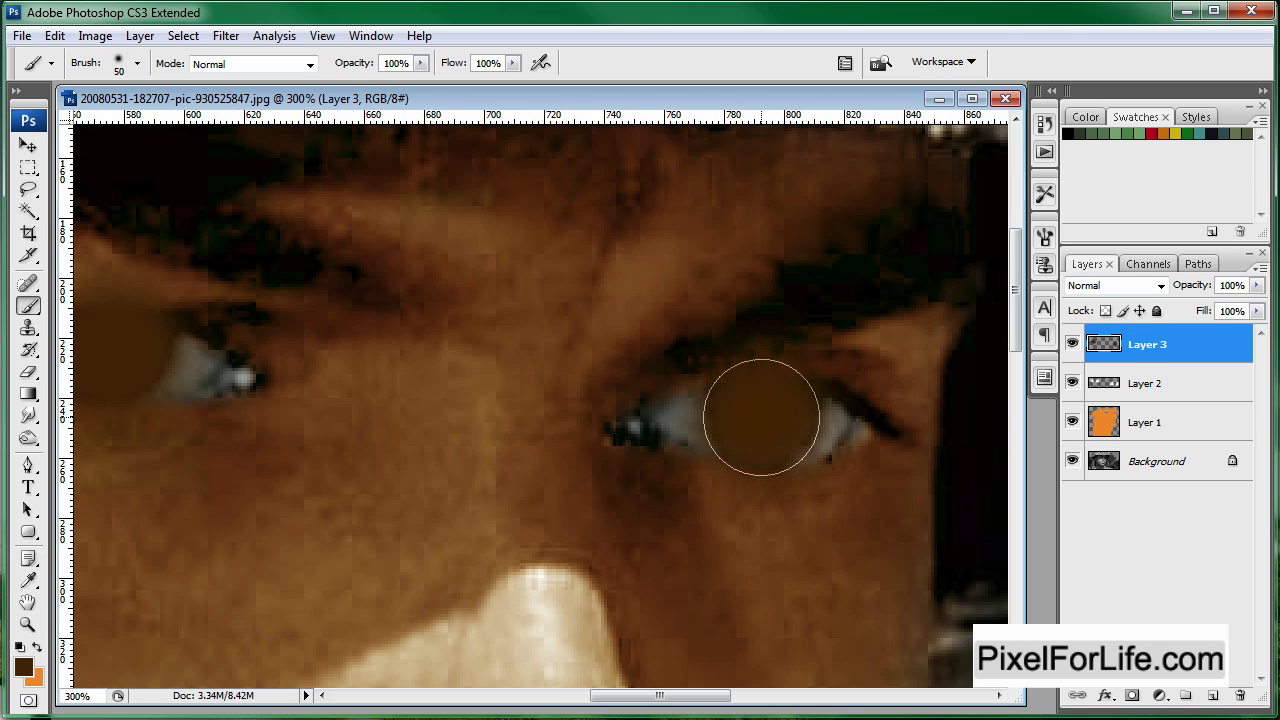
click(1112, 286)
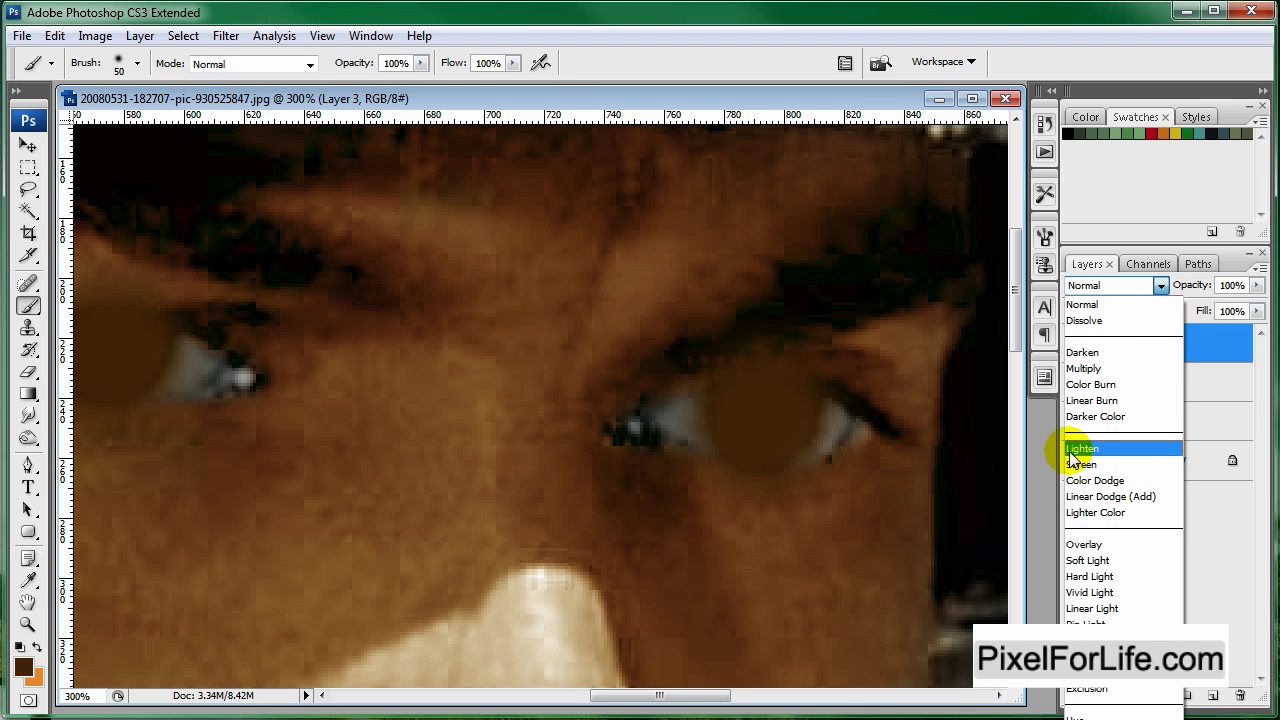
click(1088, 560)
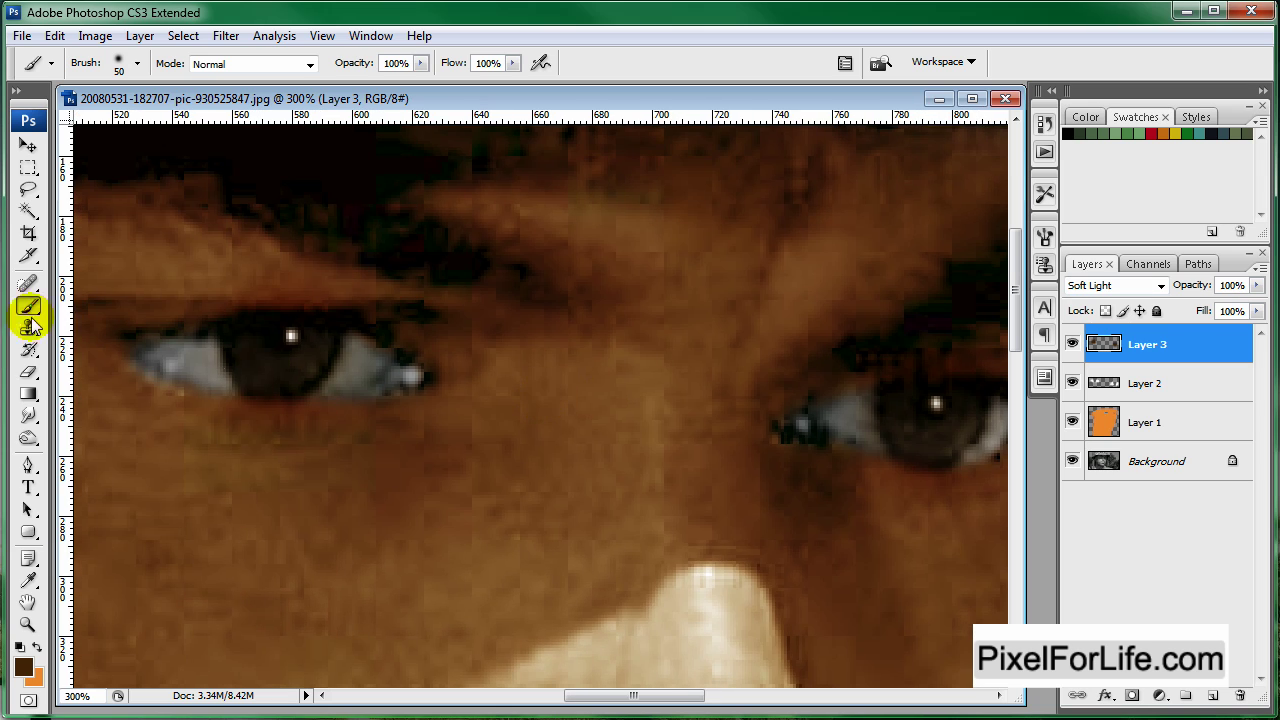
Step: Erase the brown spill around the irises of both eyes with a 25 px eraser
click(28, 371)
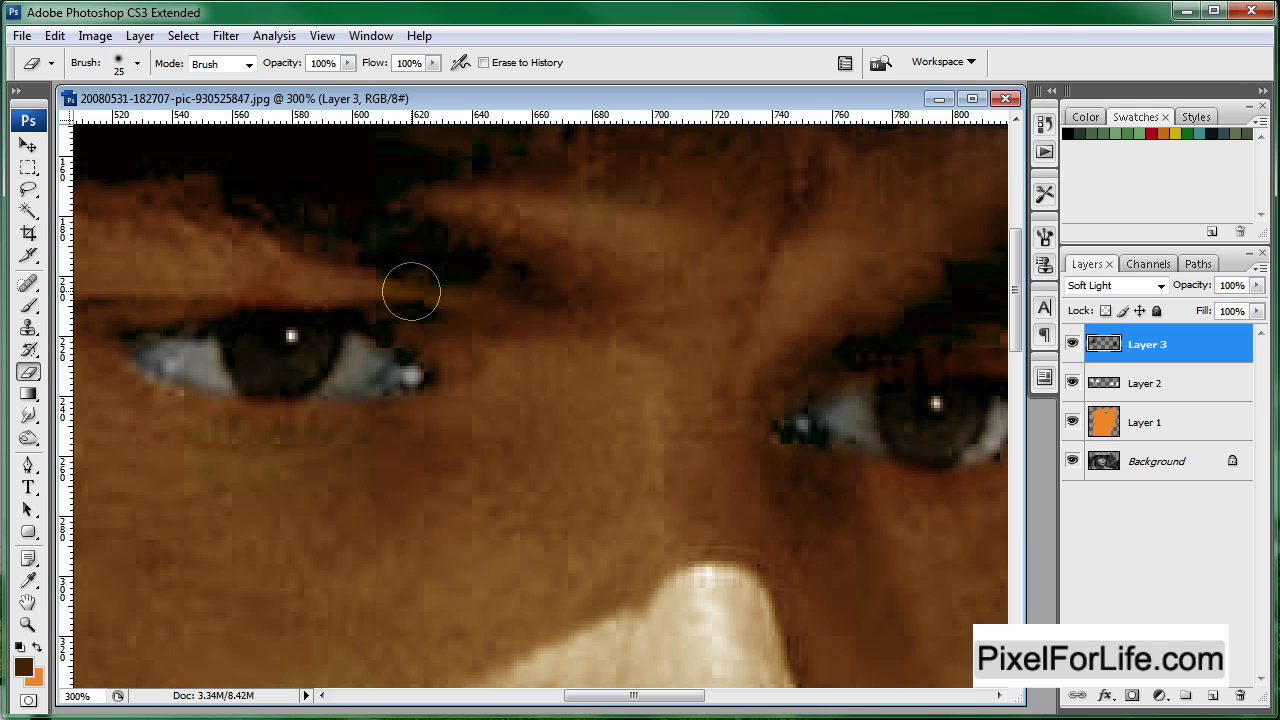
drag(410, 291, 293, 281)
scroll(398, 303, right, 5)
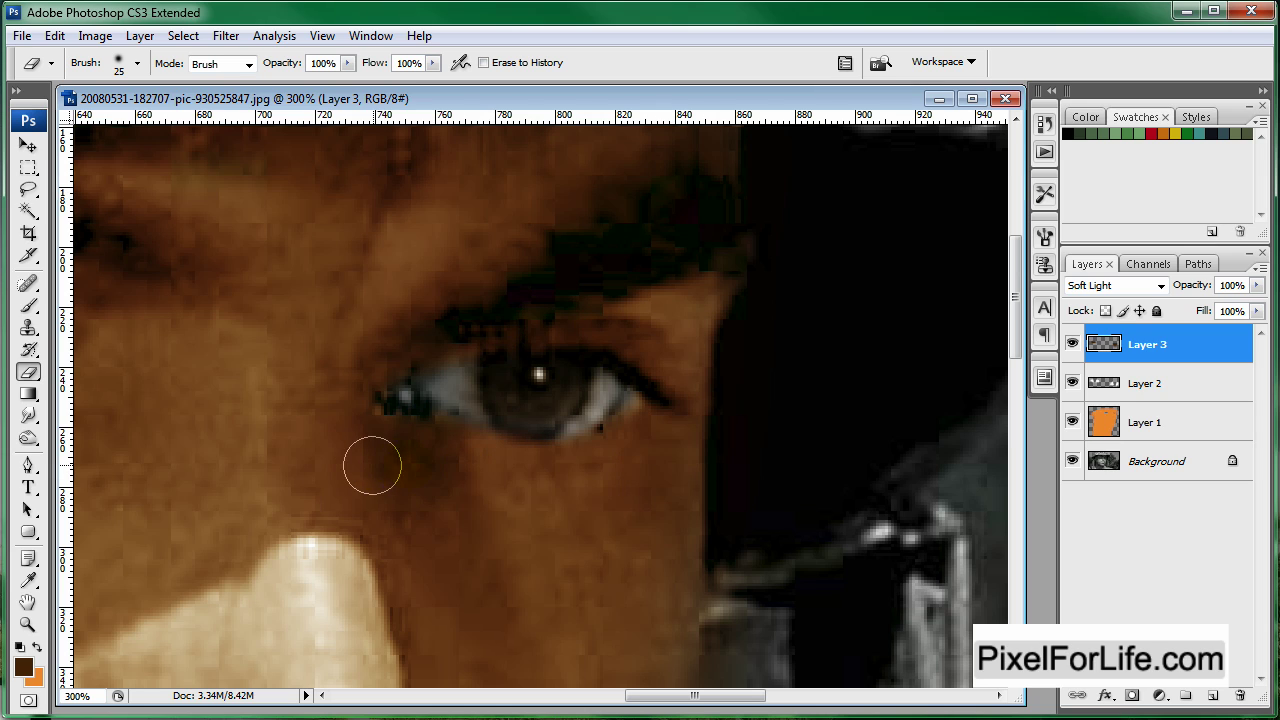
key(ctrl+minus)
key(ctrl+minus)
key(ctrl+minus)
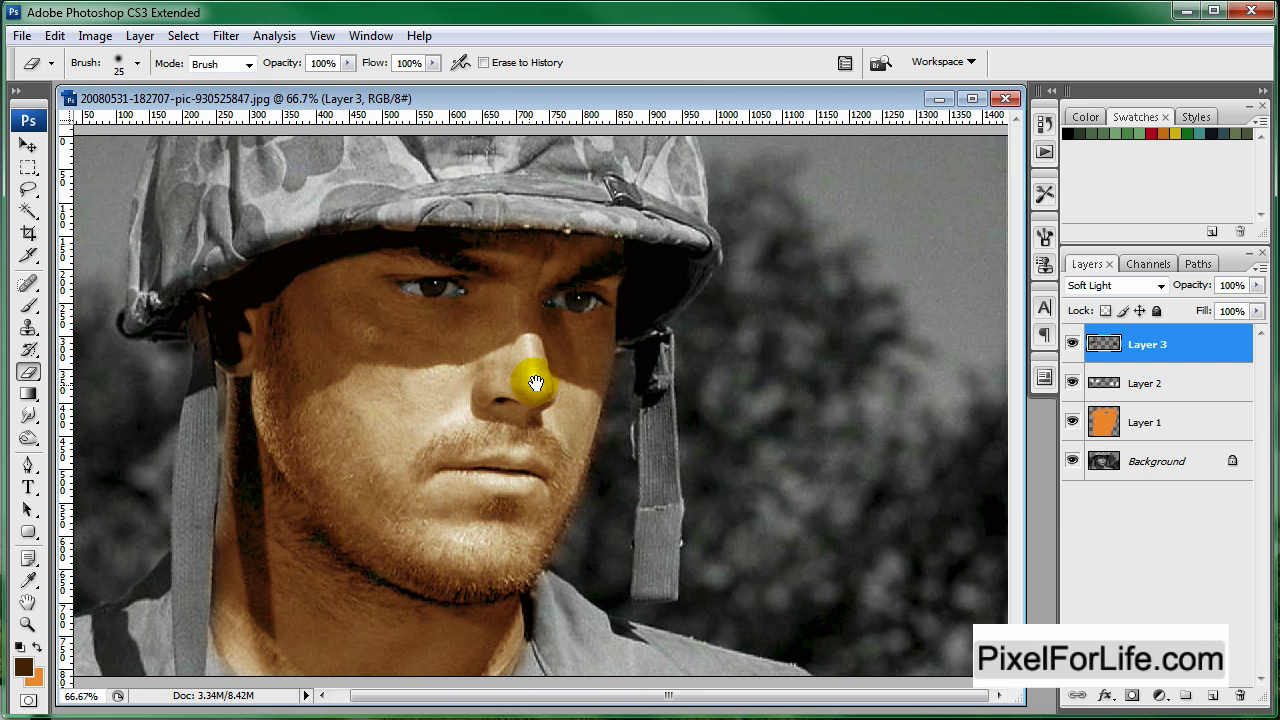
Step: On a new layer, paint the helmet's darkest camouflage patches dark green with a 50 px brush
click(1212, 694)
scroll(300, 270, left, 1)
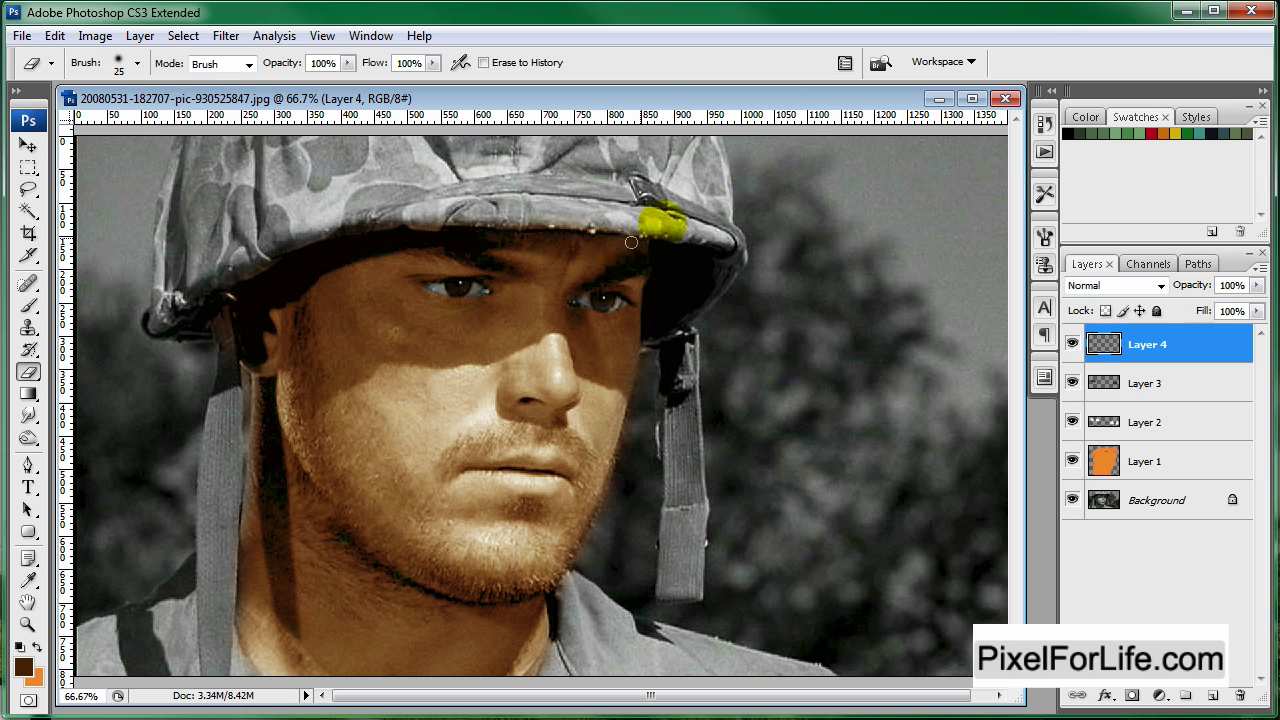
click(23, 666)
drag(682, 486, 676, 460)
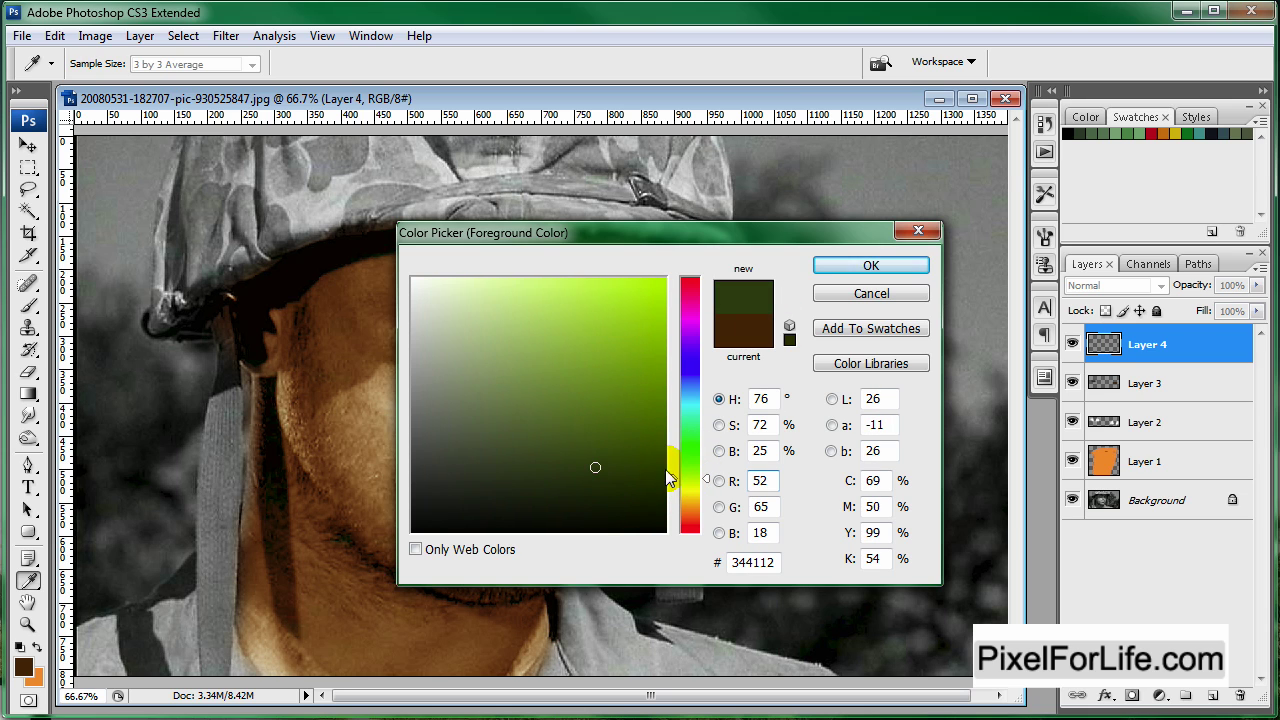
click(840, 266)
click(28, 371)
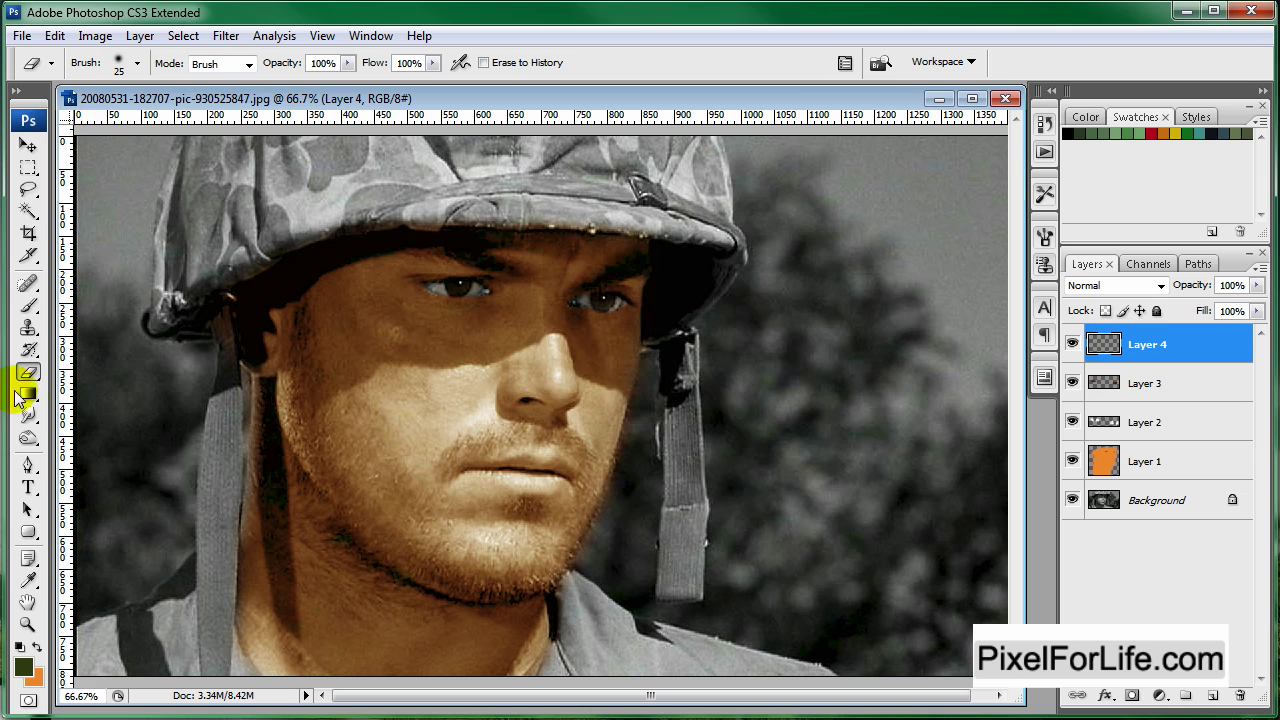
click(40, 304)
mouse_move(335, 163)
mouse_down()
mouse_move(342, 132)
mouse_move(321, 146)
mouse_move(276, 126)
mouse_move(298, 138)
mouse_move(231, 158)
mouse_move(237, 146)
mouse_move(206, 195)
mouse_move(221, 189)
mouse_move(194, 241)
mouse_move(208, 235)
mouse_move(202, 276)
mouse_move(241, 200)
mouse_move(256, 206)
mouse_move(259, 233)
mouse_move(256, 218)
mouse_move(222, 269)
mouse_move(249, 219)
mouse_move(260, 237)
mouse_move(280, 223)
mouse_move(275, 236)
mouse_move(370, 204)
mouse_move(364, 216)
mouse_move(353, 214)
mouse_move(377, 191)
mouse_move(416, 196)
mouse_move(374, 221)
mouse_move(387, 215)
mouse_move(455, 160)
mouse_move(439, 133)
mouse_move(462, 155)
mouse_move(561, 144)
mouse_move(568, 176)
mouse_move(609, 168)
mouse_move(574, 133)
mouse_move(616, 147)
mouse_move(621, 167)
mouse_move(652, 133)
mouse_move(668, 150)
mouse_move(694, 134)
mouse_move(716, 151)
mouse_move(704, 182)
mouse_up()
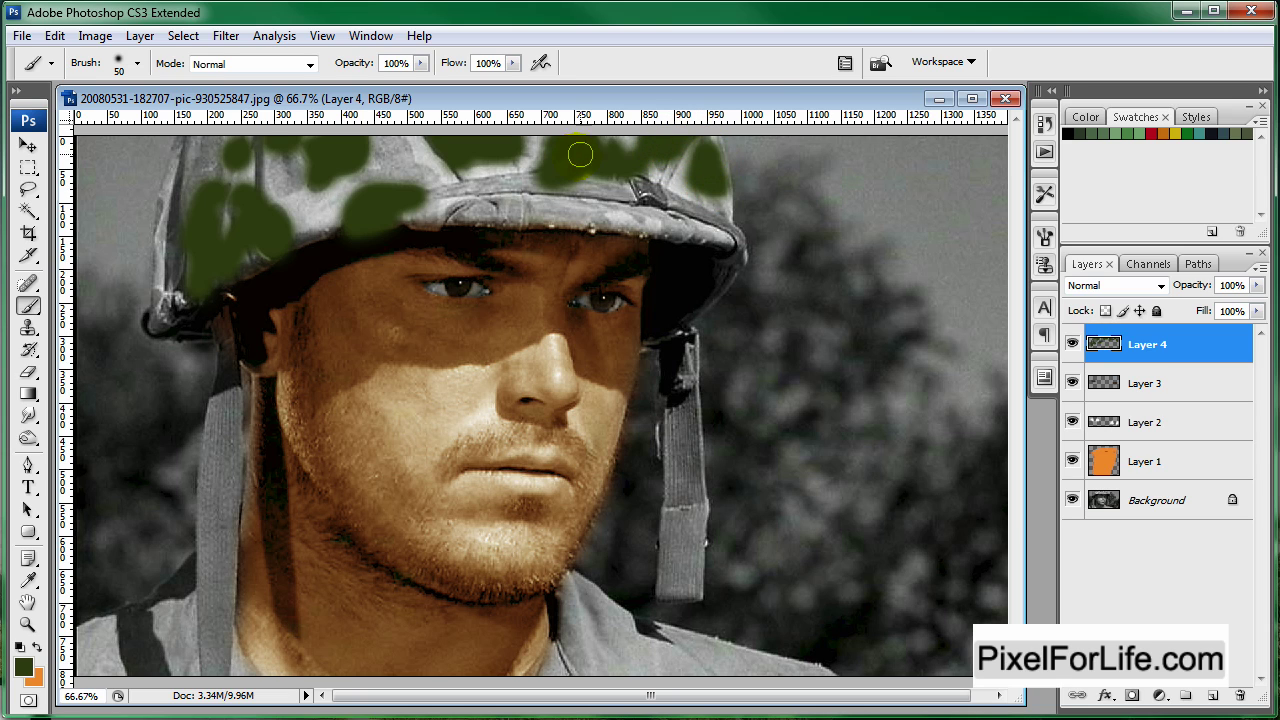
Step: Add another layer on top and set the foreground color to a medium olive green
click(1212, 695)
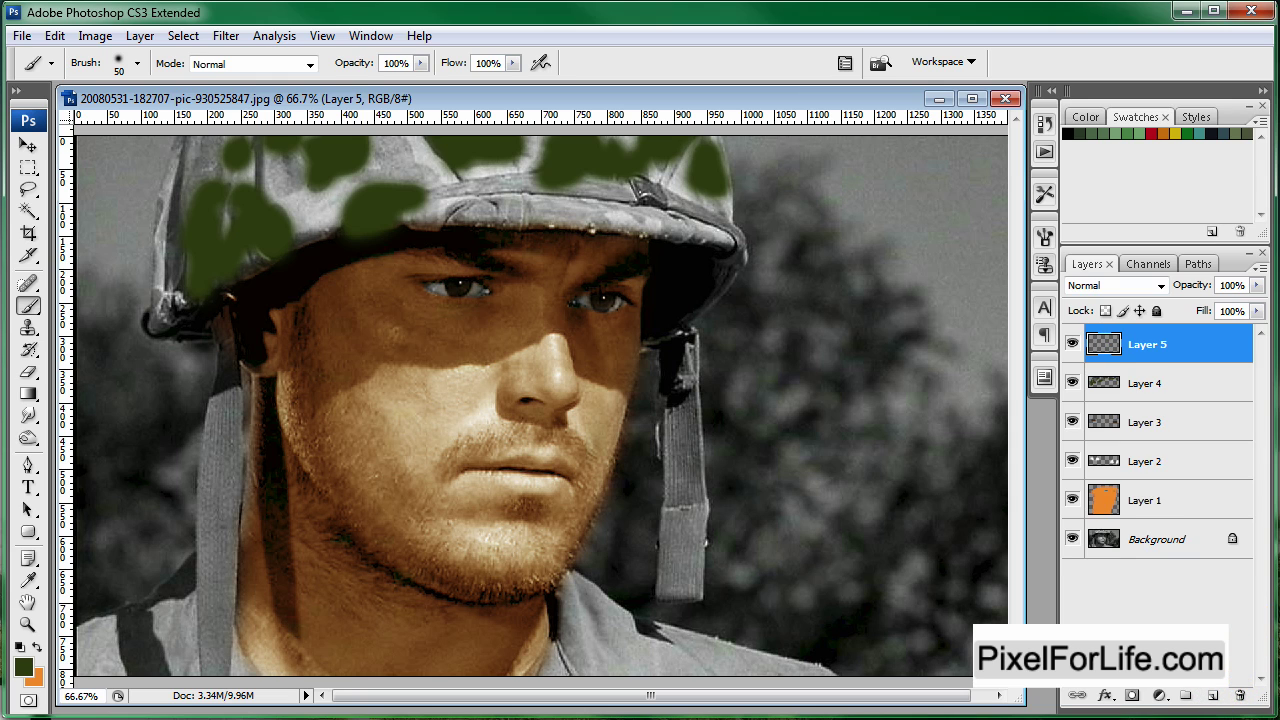
click(22, 665)
drag(580, 455, 585, 444)
click(574, 441)
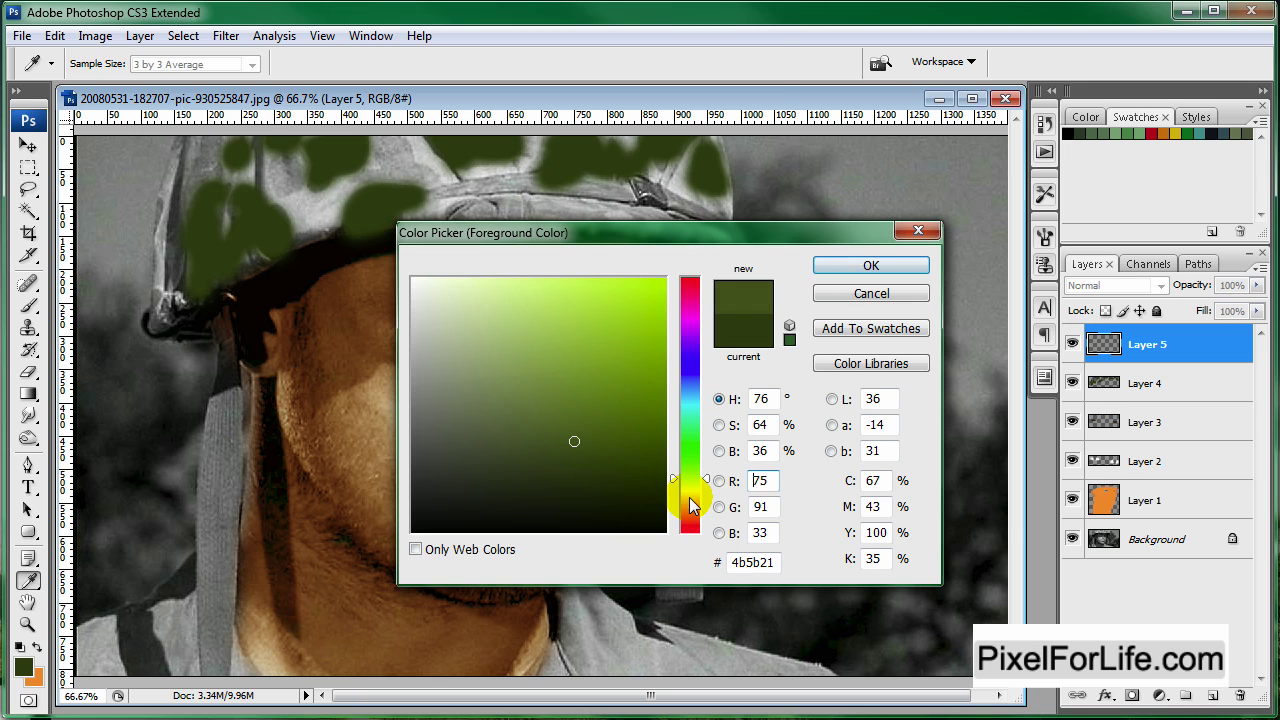
click(850, 265)
Step: Paint the helmet's mid-tone camouflage patches and front brim olive green with a 50 px brush
key(b)
mouse_move(218, 151)
mouse_down()
mouse_move(187, 205)
mouse_move(204, 145)
mouse_move(150, 225)
mouse_up()
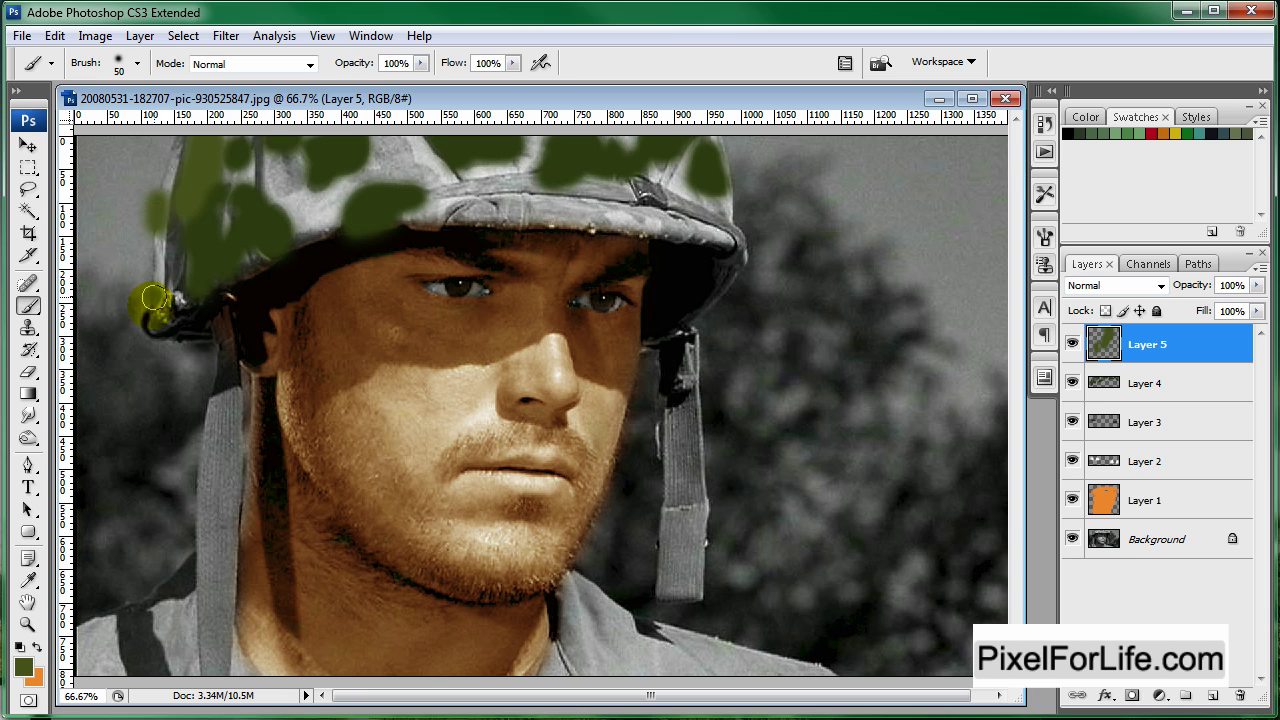
mouse_move(378, 149)
mouse_down()
mouse_move(425, 178)
mouse_move(381, 150)
mouse_move(357, 174)
mouse_move(375, 145)
mouse_move(285, 181)
mouse_move(287, 156)
mouse_move(299, 152)
mouse_move(308, 182)
mouse_up()
mouse_move(579, 170)
mouse_down()
mouse_move(483, 217)
mouse_move(606, 217)
mouse_move(603, 205)
mouse_move(735, 242)
mouse_up()
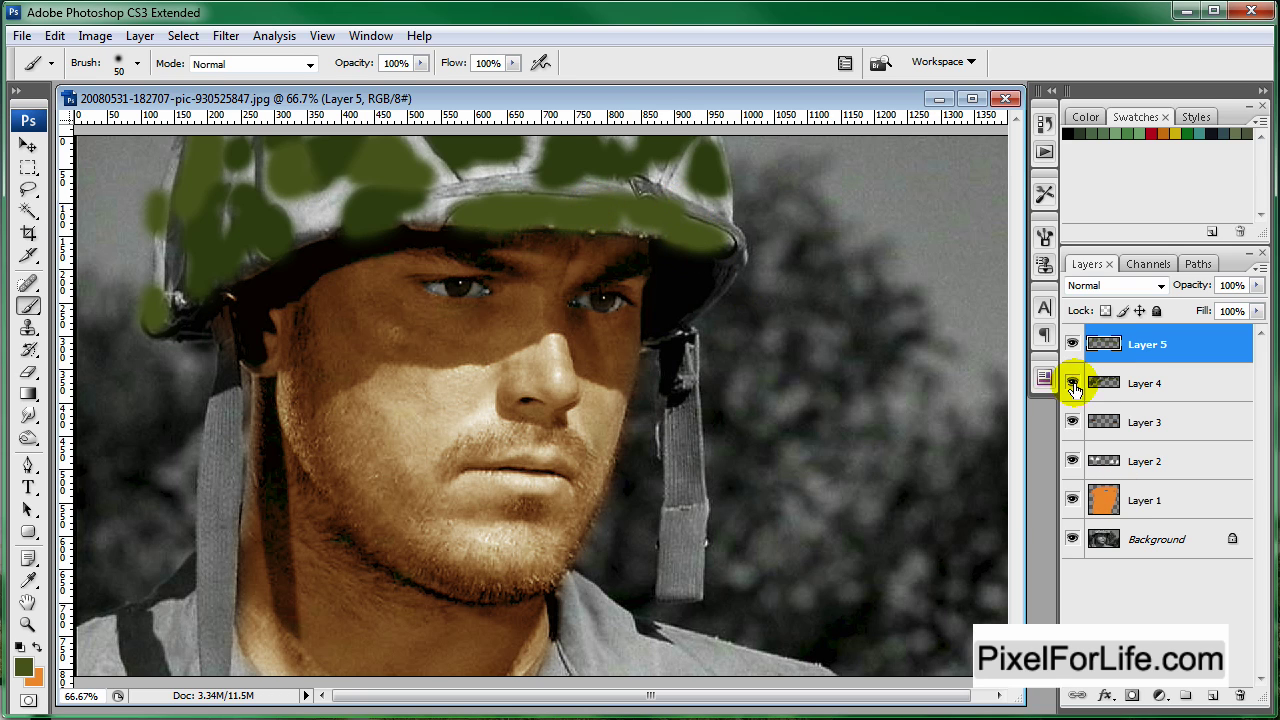
Step: Add a new layer directly above Layer 3, beneath the camouflage patch layers, and set the foreground color to a lighter green
click(1187, 383)
click(1210, 422)
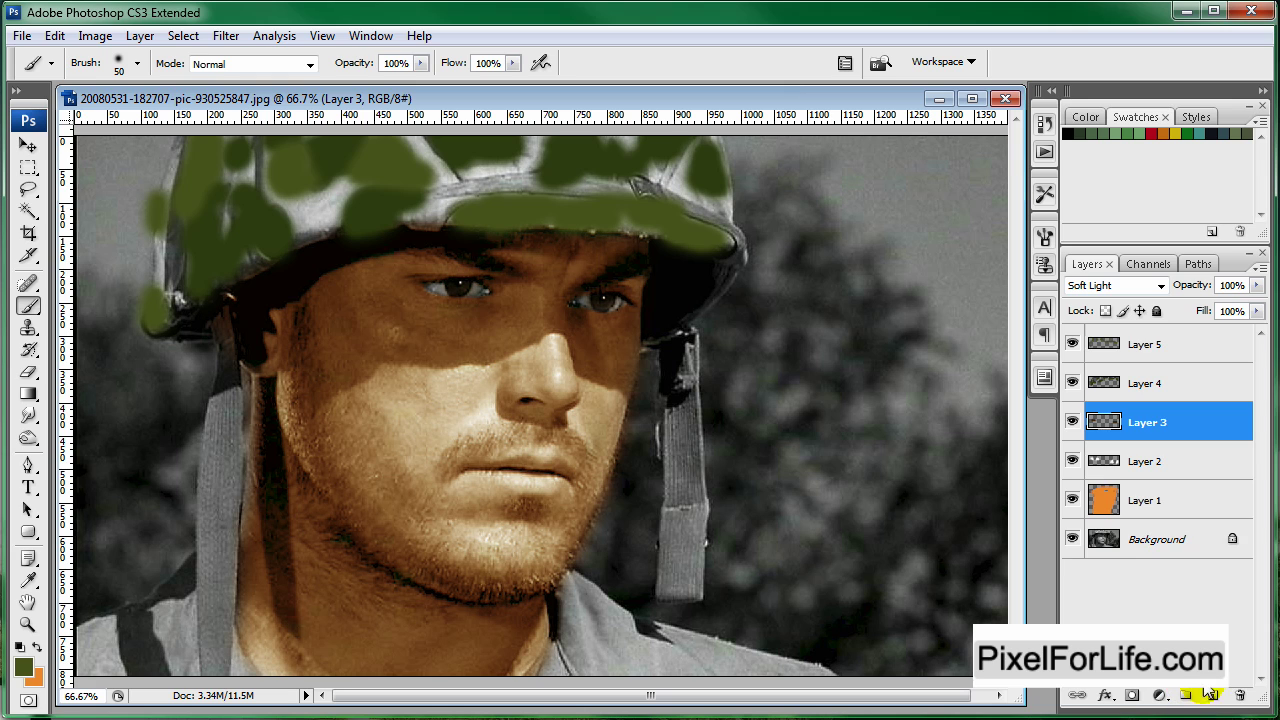
click(1213, 696)
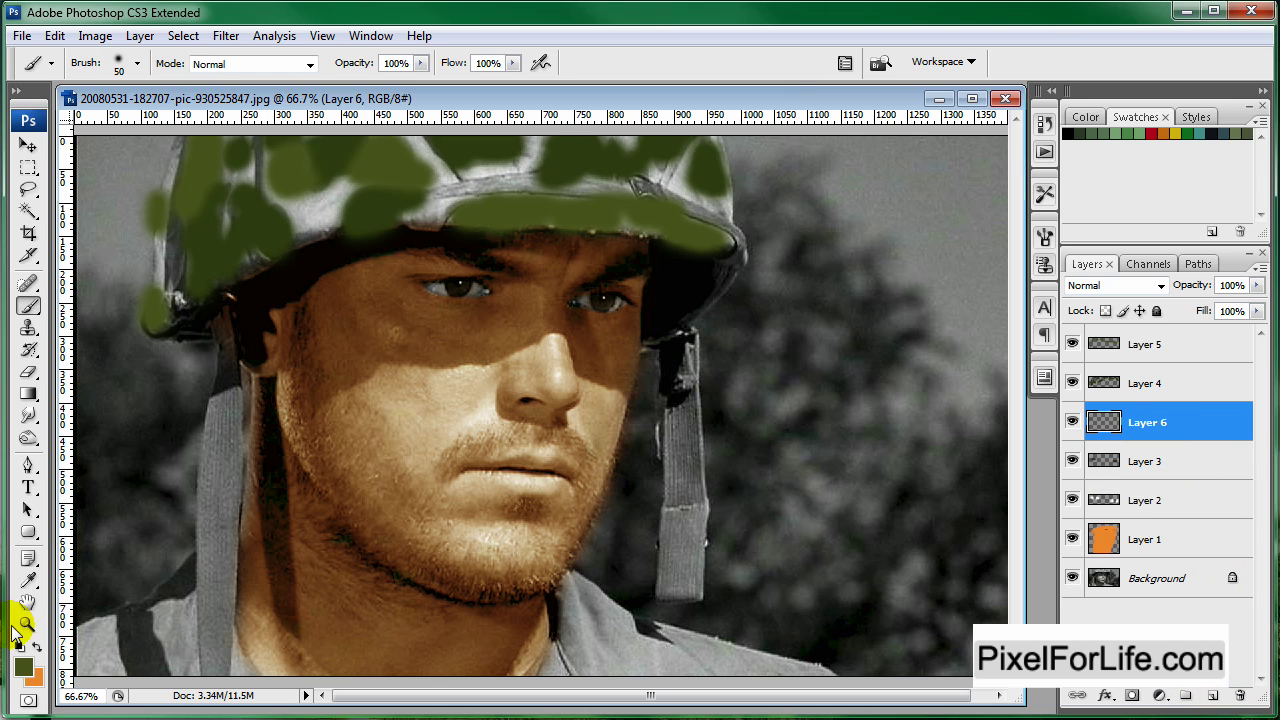
click(24, 657)
drag(610, 400, 550, 405)
click(843, 265)
key(b)
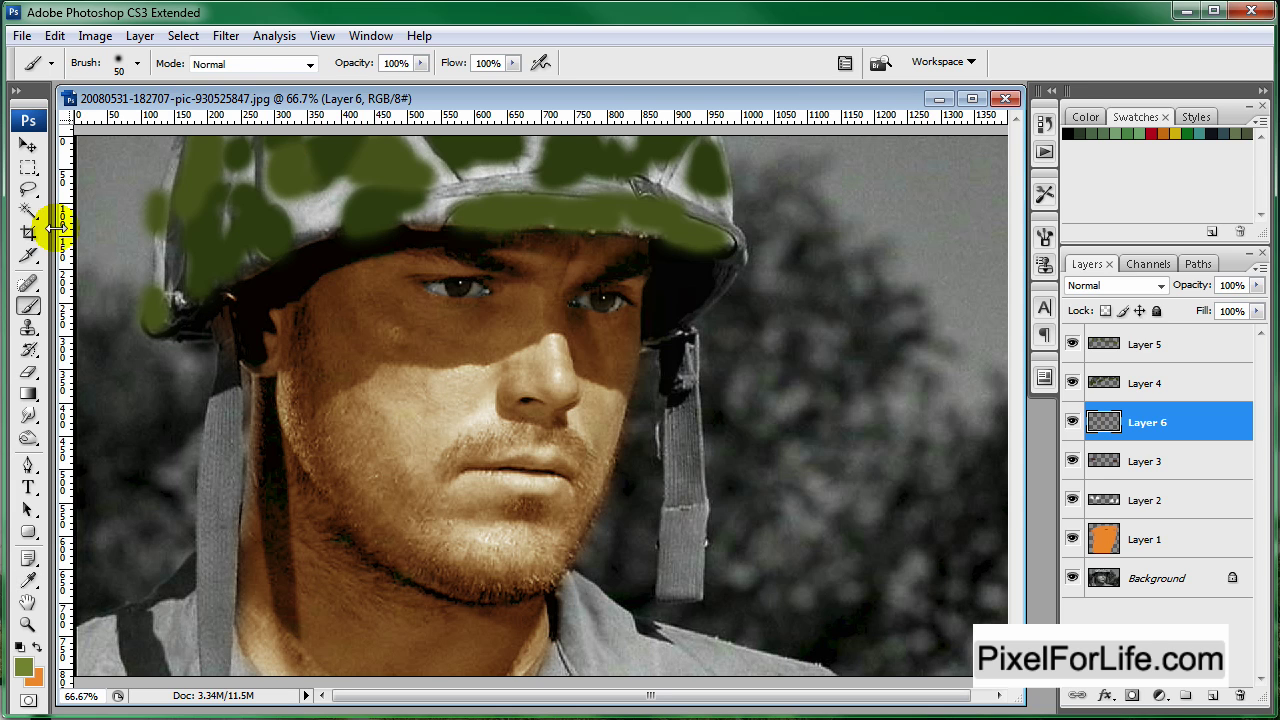
Step: Paint the whole helmet light green beneath the camouflage patches with an 80 px brush
key(bracketright)
key(bracketright)
mouse_move(195, 152)
mouse_down()
mouse_move(168, 270)
mouse_move(195, 265)
mouse_move(151, 322)
mouse_move(238, 236)
mouse_move(334, 191)
mouse_move(237, 178)
mouse_move(220, 151)
mouse_move(474, 174)
mouse_move(496, 206)
mouse_move(570, 175)
mouse_move(470, 141)
mouse_move(621, 146)
mouse_move(551, 162)
mouse_move(659, 192)
mouse_move(612, 199)
mouse_move(659, 221)
mouse_move(509, 206)
mouse_move(728, 231)
mouse_move(732, 285)
mouse_move(679, 313)
mouse_move(711, 253)
mouse_up()
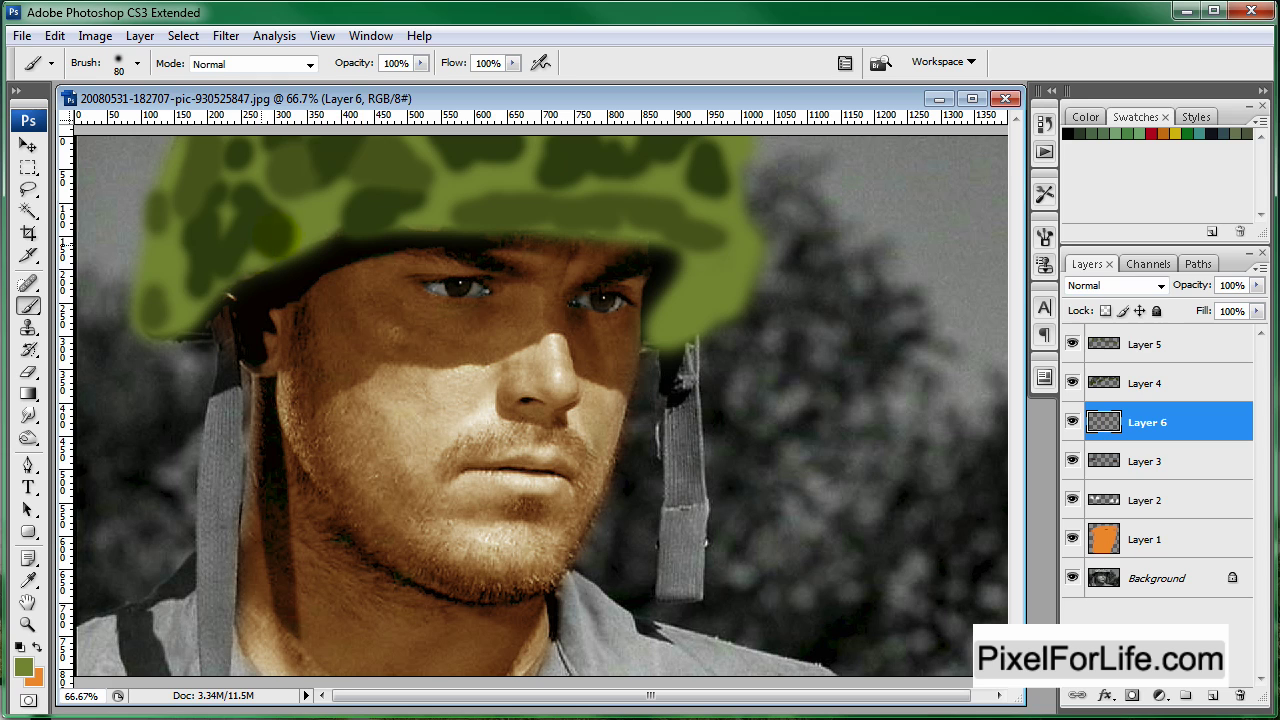
drag(290, 283, 166, 291)
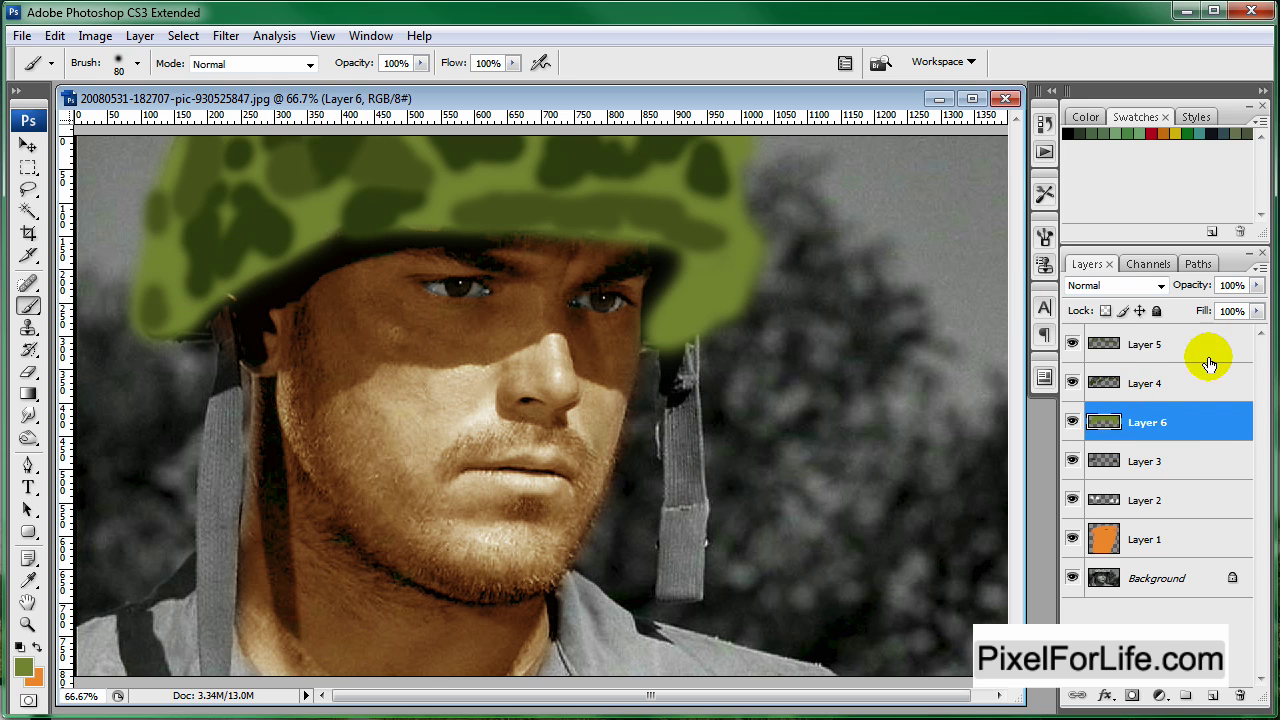
Step: Set the blend mode of the three helmet layers, Layer 6, Layer 4 and Layer 5, to Soft Light
click(1133, 287)
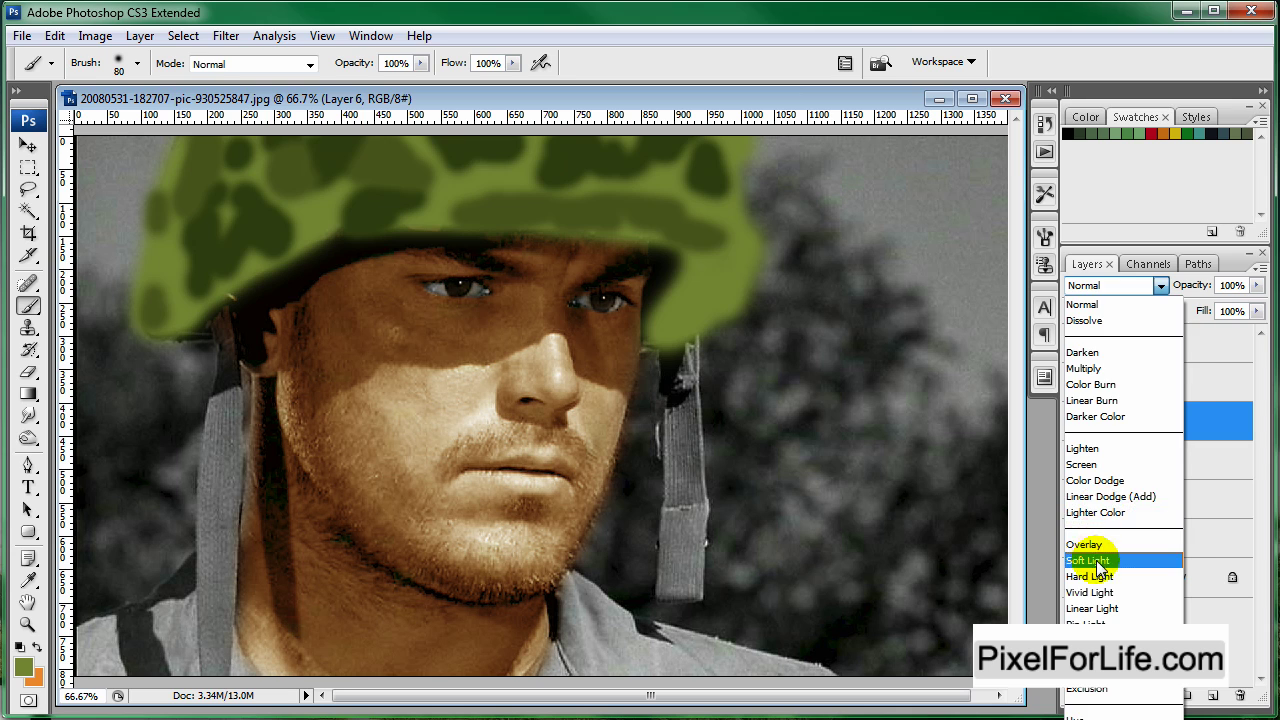
click(1094, 560)
click(1185, 372)
click(1130, 286)
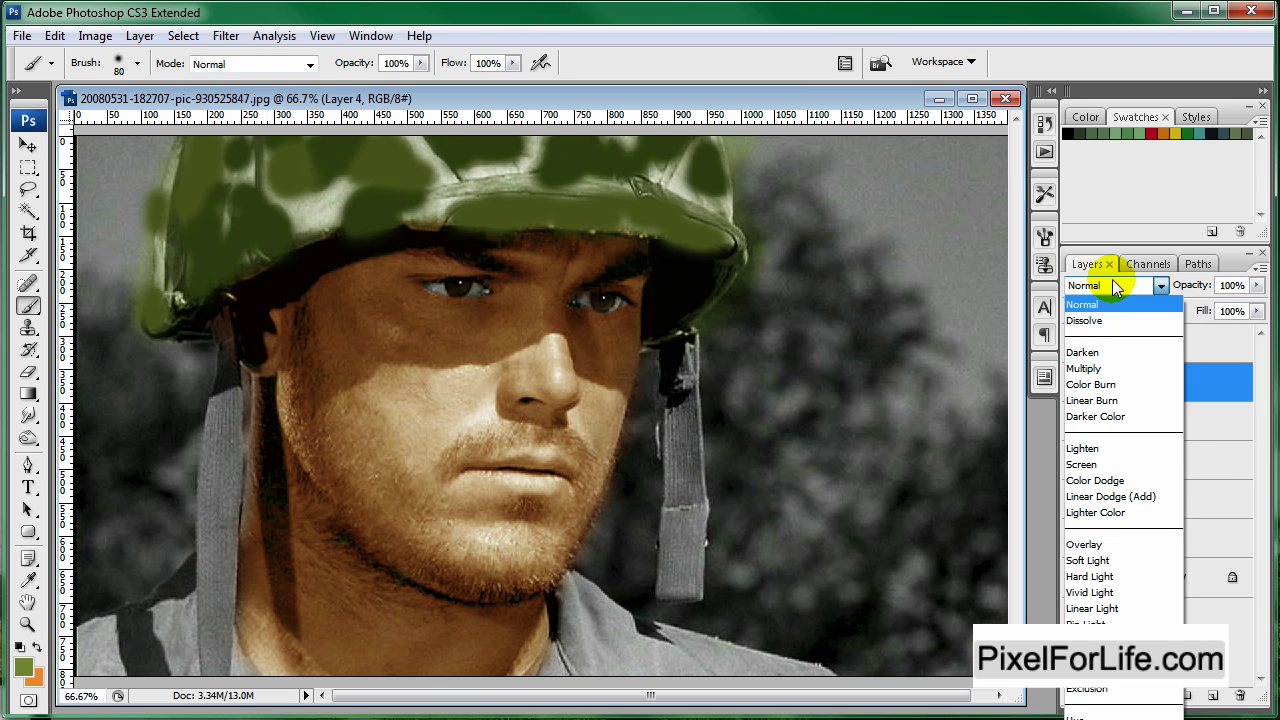
click(1094, 560)
click(1150, 340)
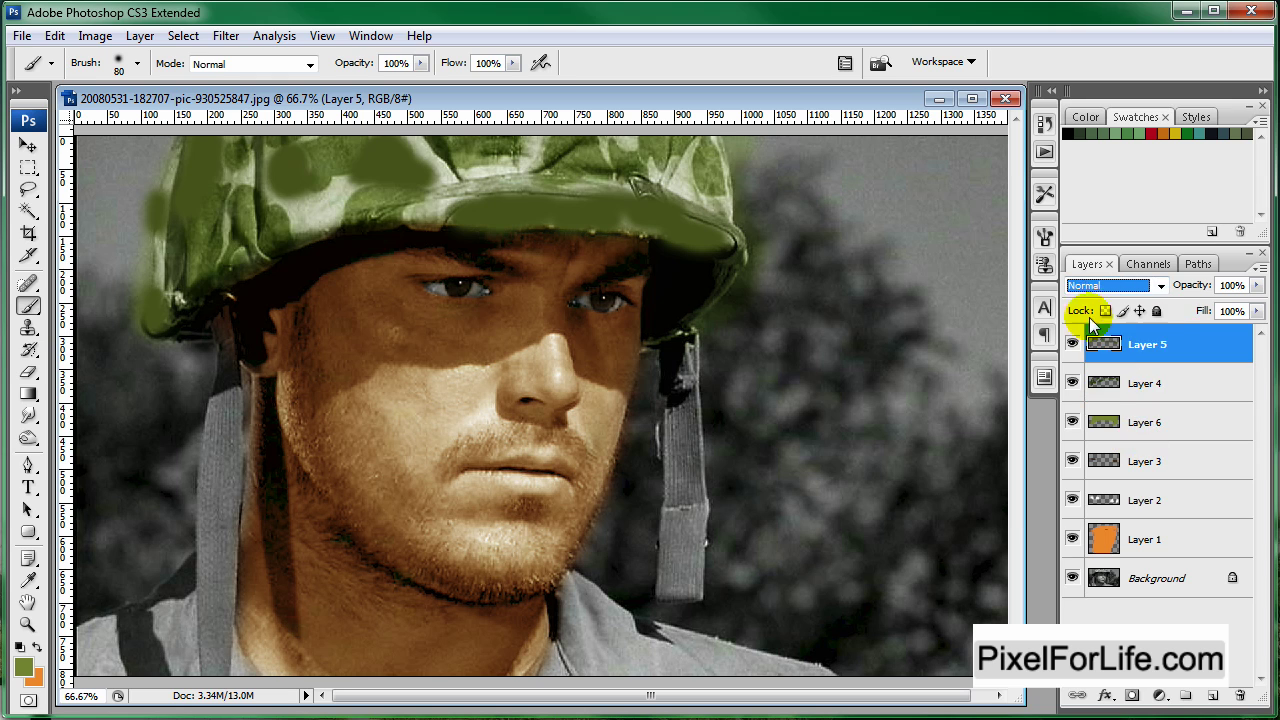
click(1110, 286)
click(1094, 560)
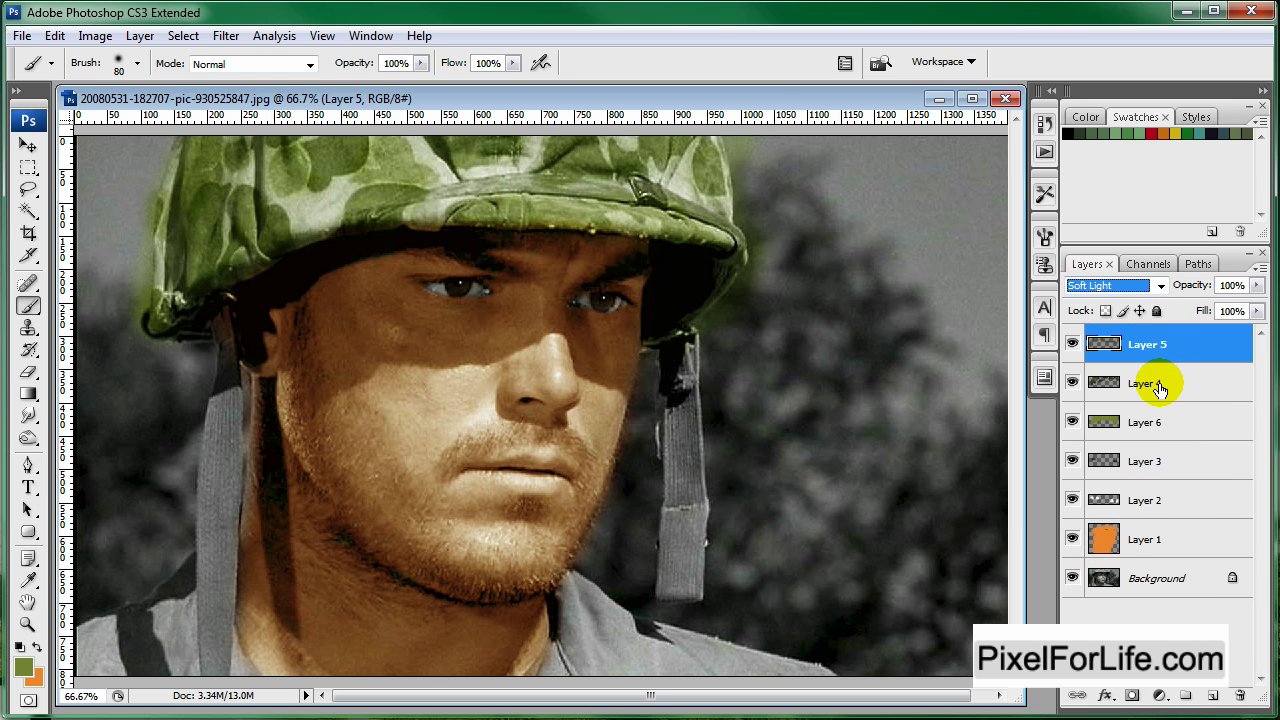
Step: Erase the green spill outside the helmet's edges on Layer 6, Layer 4 and Layer 5, using an eraser up to 70 px
click(1160, 422)
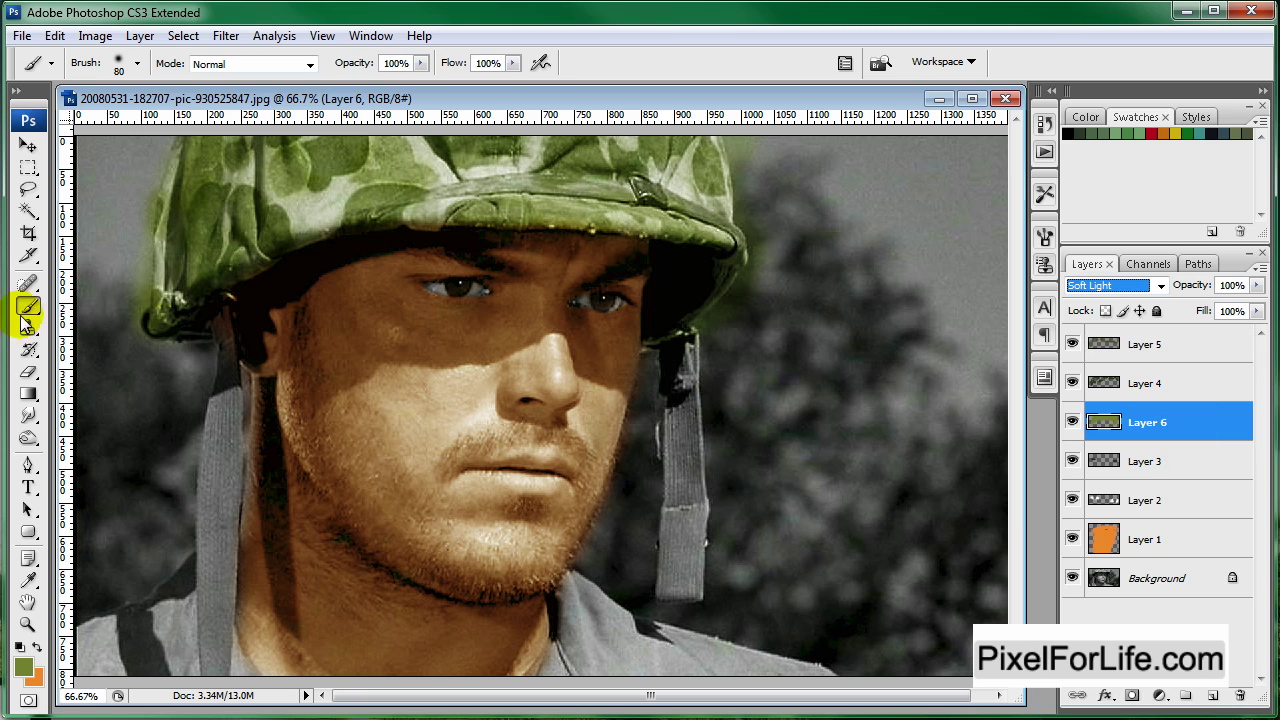
click(28, 371)
drag(165, 365, 133, 355)
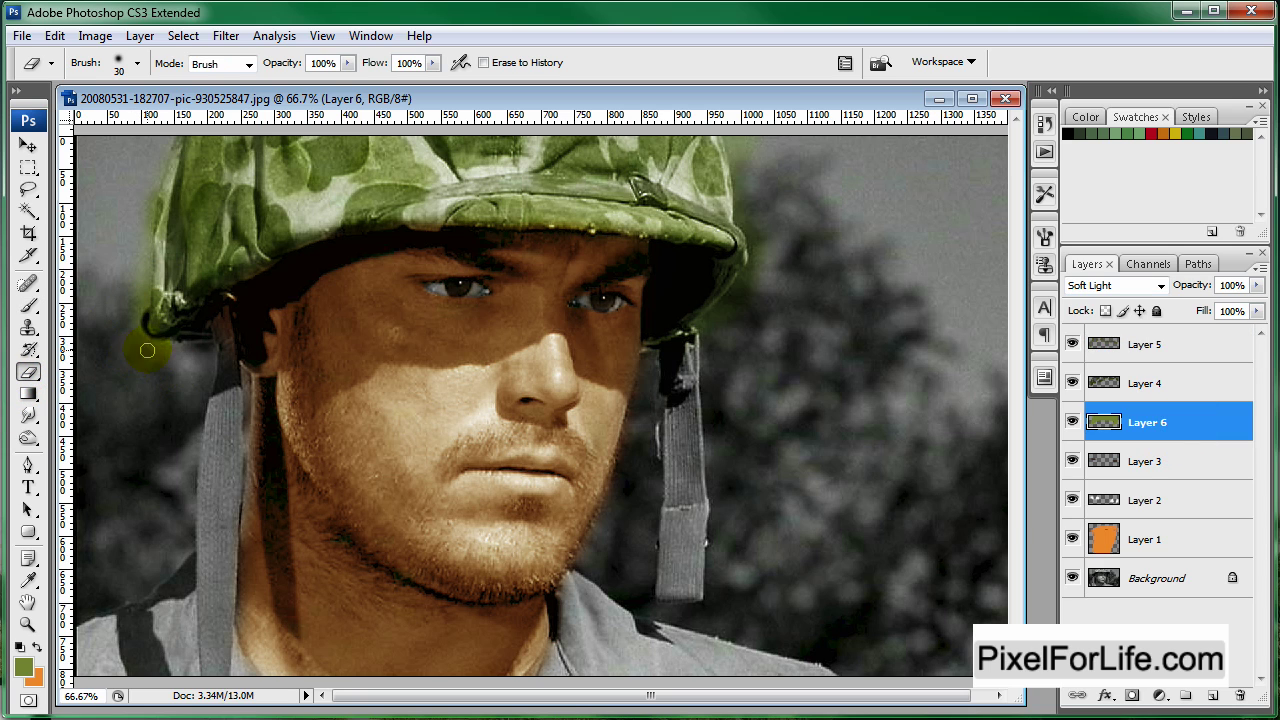
mouse_move(119, 306)
mouse_down()
mouse_move(117, 220)
mouse_move(122, 193)
mouse_move(134, 214)
mouse_move(121, 245)
mouse_move(143, 173)
mouse_move(113, 345)
mouse_up()
mouse_move(767, 224)
mouse_down()
mouse_move(749, 209)
mouse_move(749, 114)
mouse_move(757, 189)
mouse_up()
click(1162, 390)
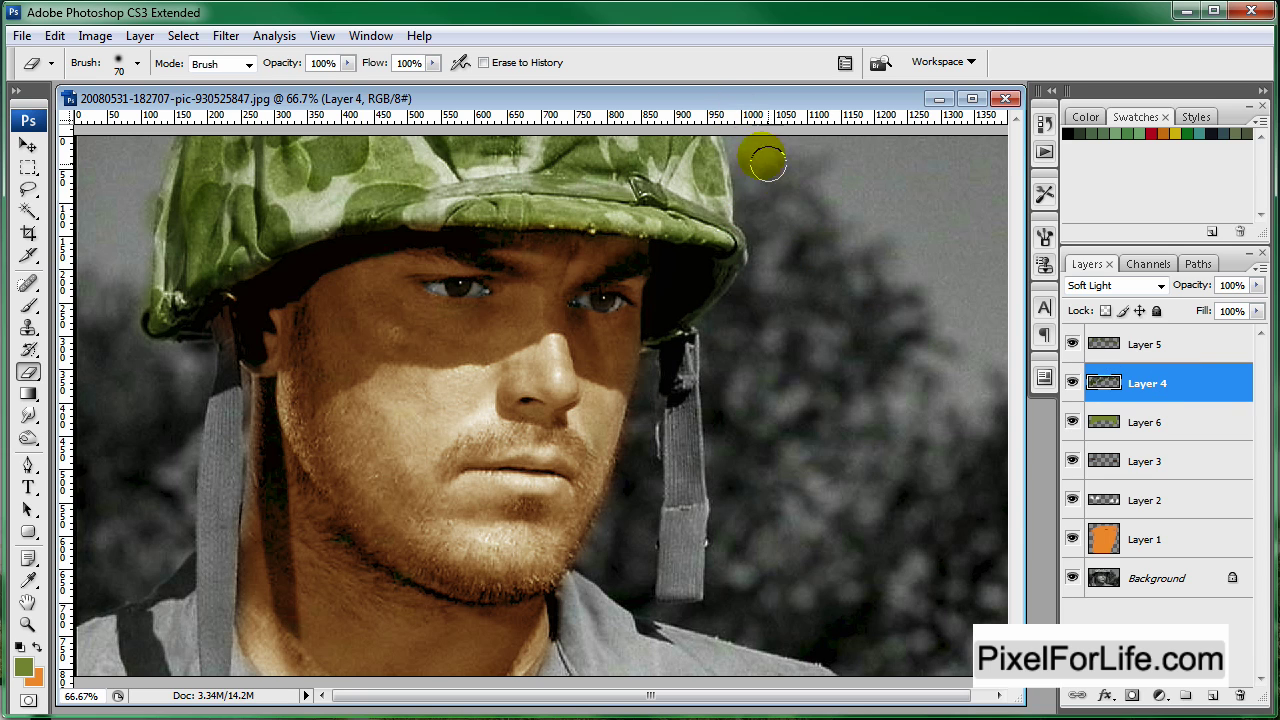
mouse_move(105, 327)
mouse_down()
mouse_move(141, 162)
mouse_move(184, 215)
mouse_move(157, 145)
mouse_move(139, 155)
mouse_move(126, 240)
mouse_move(140, 198)
mouse_move(136, 368)
mouse_up()
click(1150, 344)
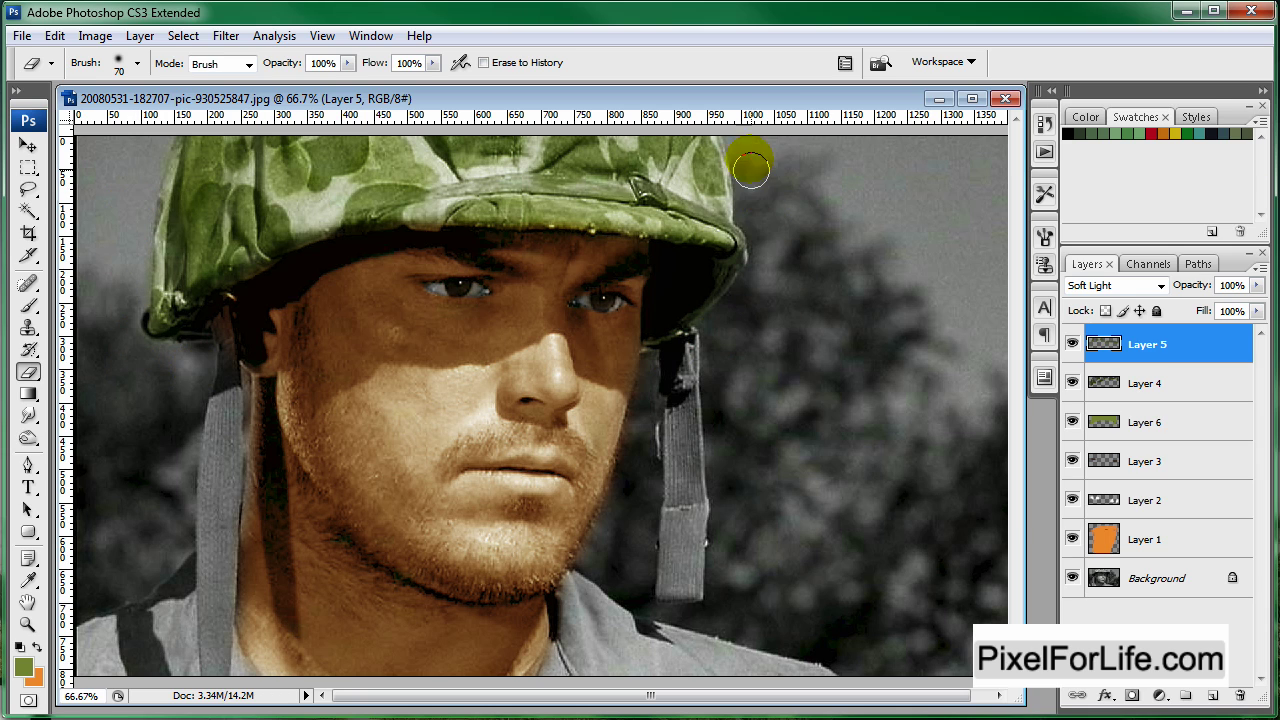
Step: Merge the three helmet layers, Layer 5, Layer 4 and Layer 6, into one layer
shift+click(1203, 430)
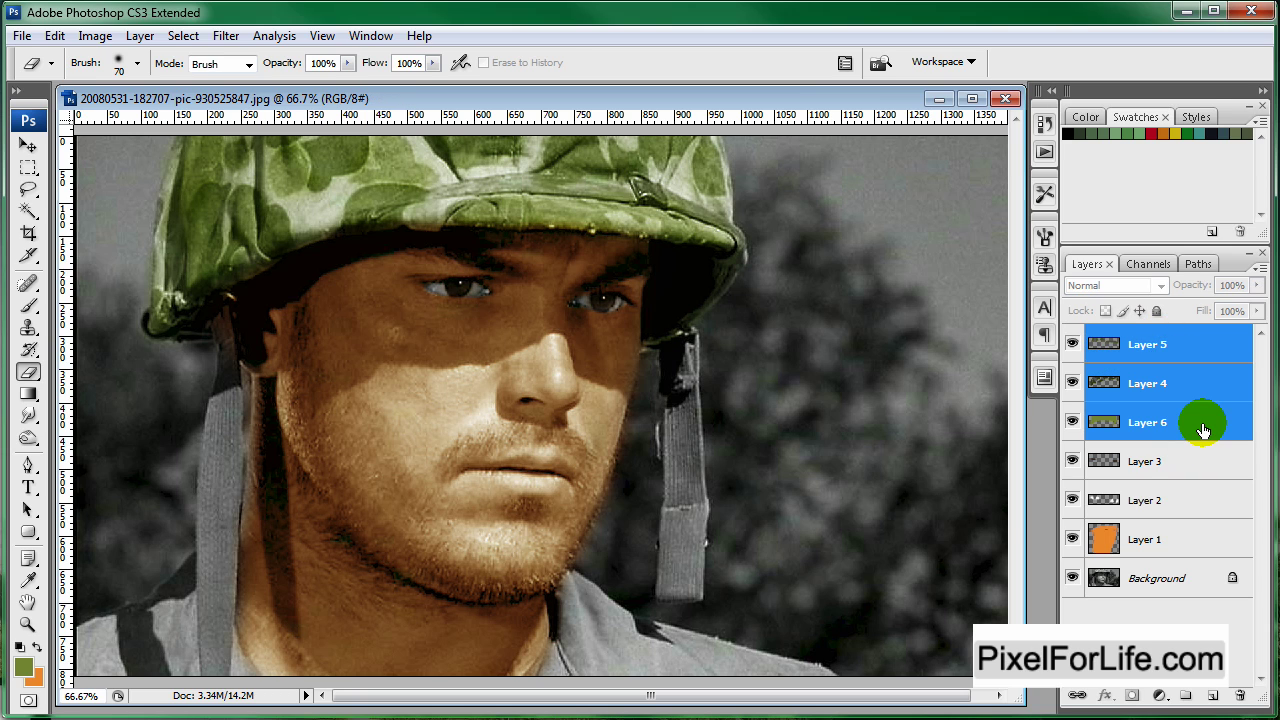
key(ctrl+e)
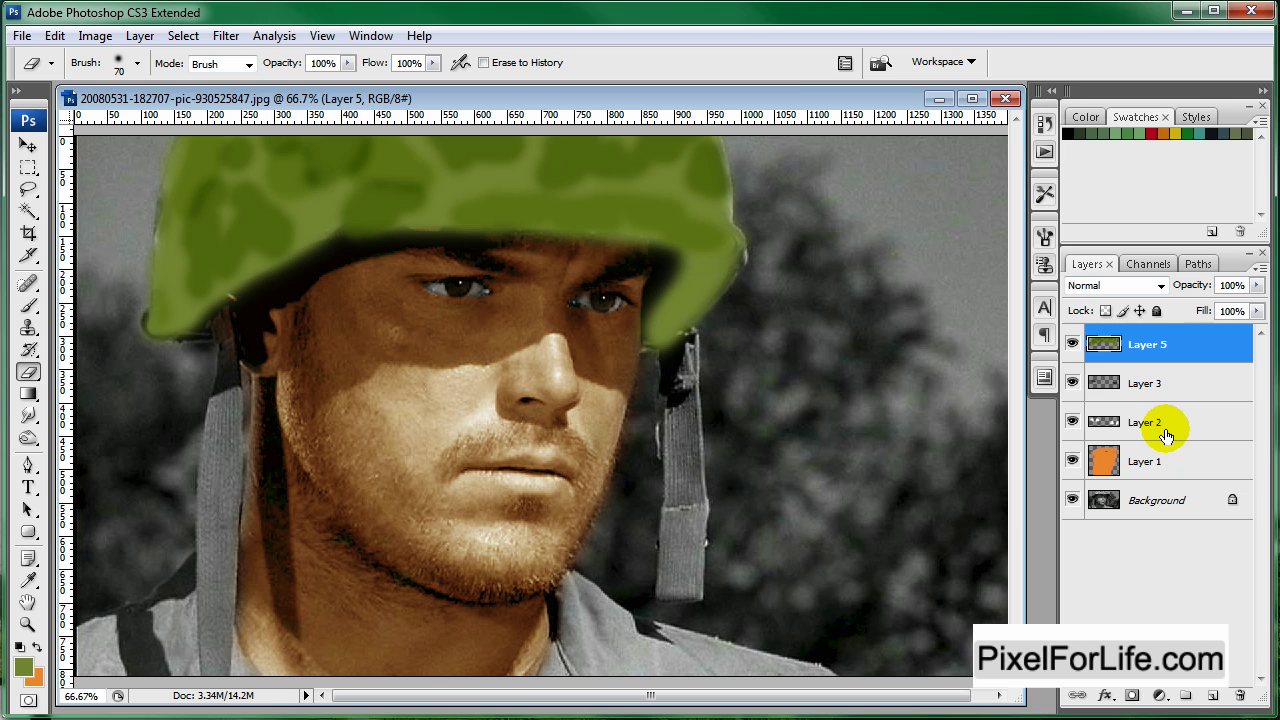
Step: Set the blend mode of the merged helmet layer to Soft Light
click(1125, 285)
click(1122, 563)
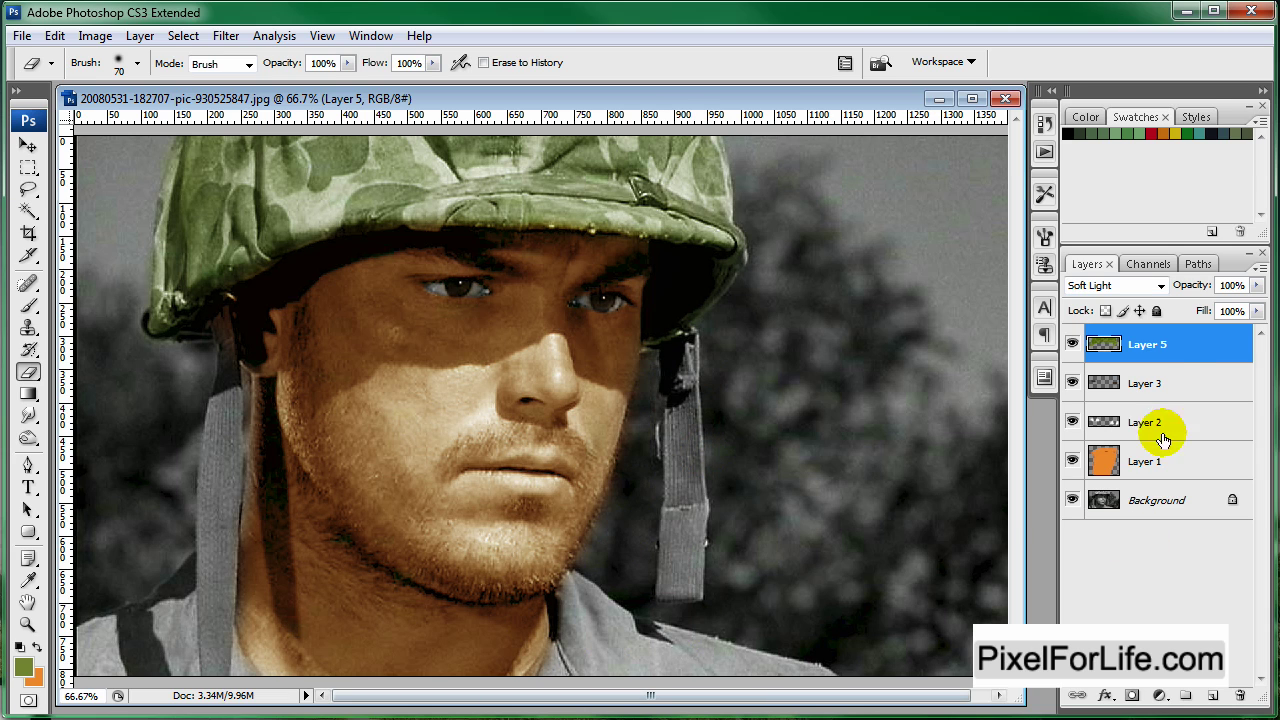
Step: Paint the shirt olive green on a new layer with a 100 px brush, and set that layer to Soft Light
click(1212, 697)
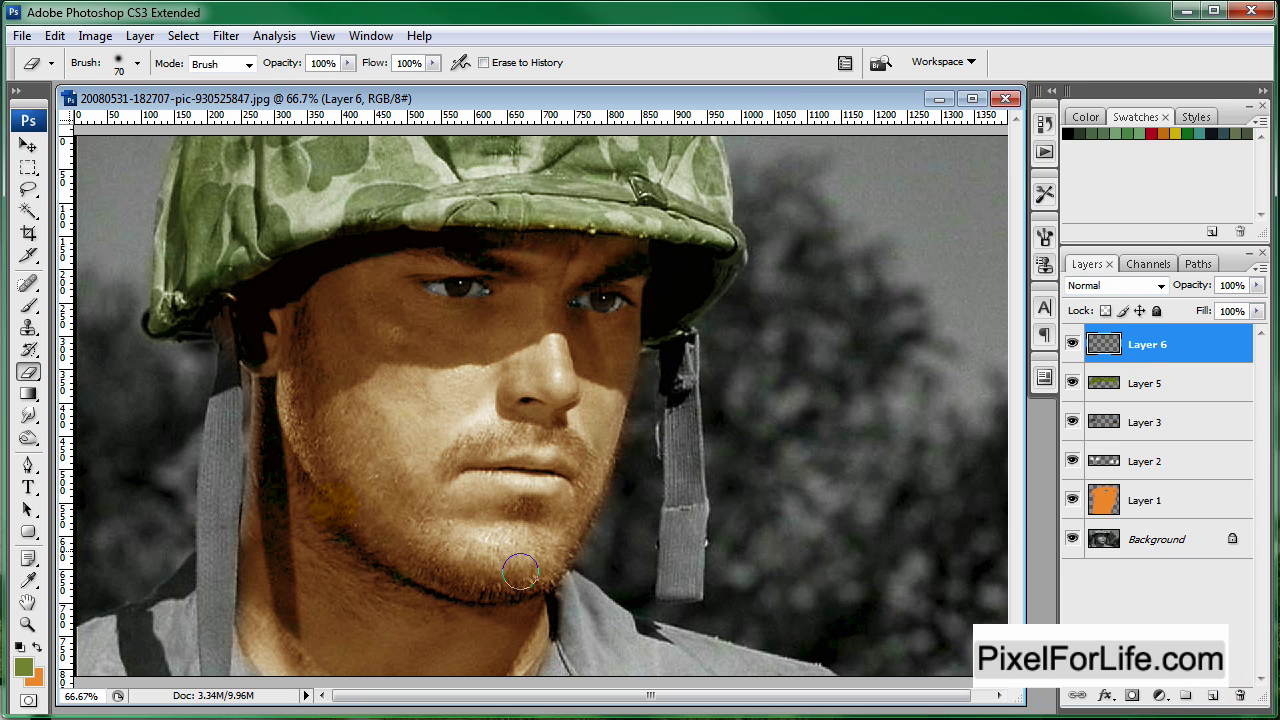
click(27, 308)
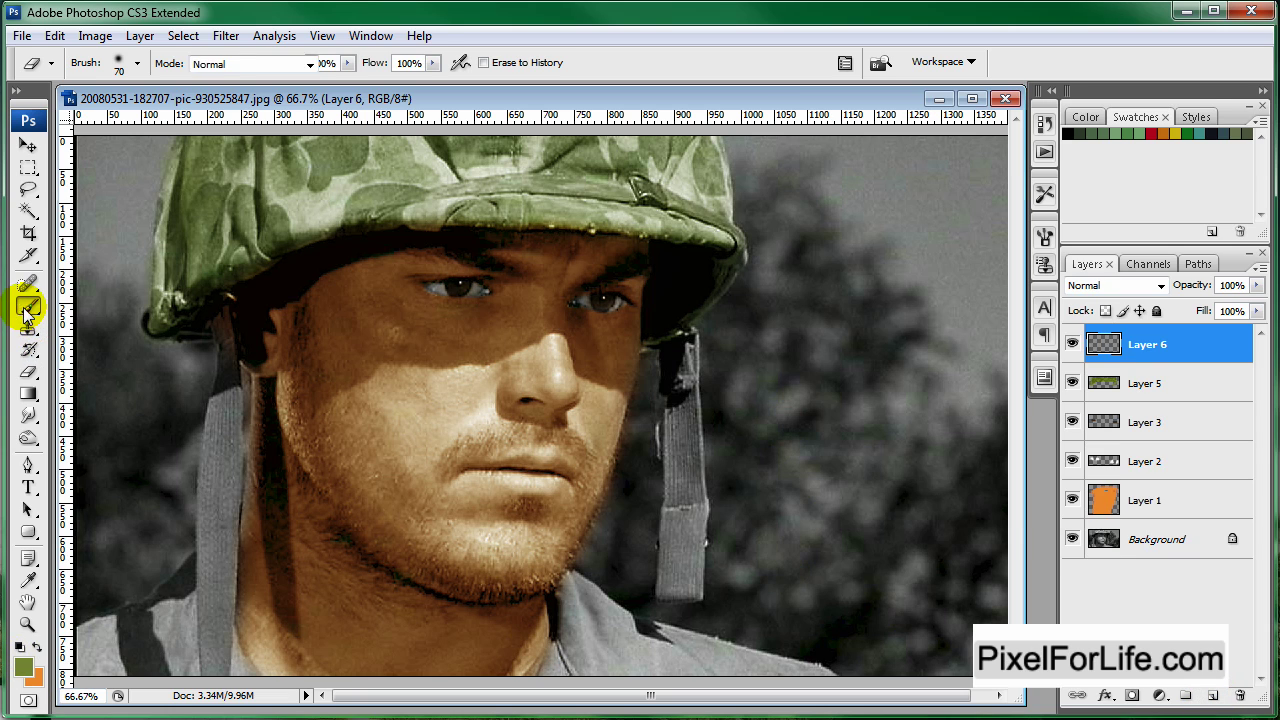
click(612, 618)
mouse_move(595, 595)
mouse_down()
mouse_move(575, 652)
mouse_move(639, 597)
mouse_move(680, 620)
mouse_move(612, 686)
mouse_move(650, 654)
mouse_move(837, 674)
mouse_up()
mouse_move(138, 648)
mouse_down()
mouse_move(79, 668)
mouse_move(129, 660)
mouse_move(184, 619)
mouse_move(196, 652)
mouse_move(233, 676)
mouse_move(200, 645)
mouse_move(191, 582)
mouse_move(216, 643)
mouse_up()
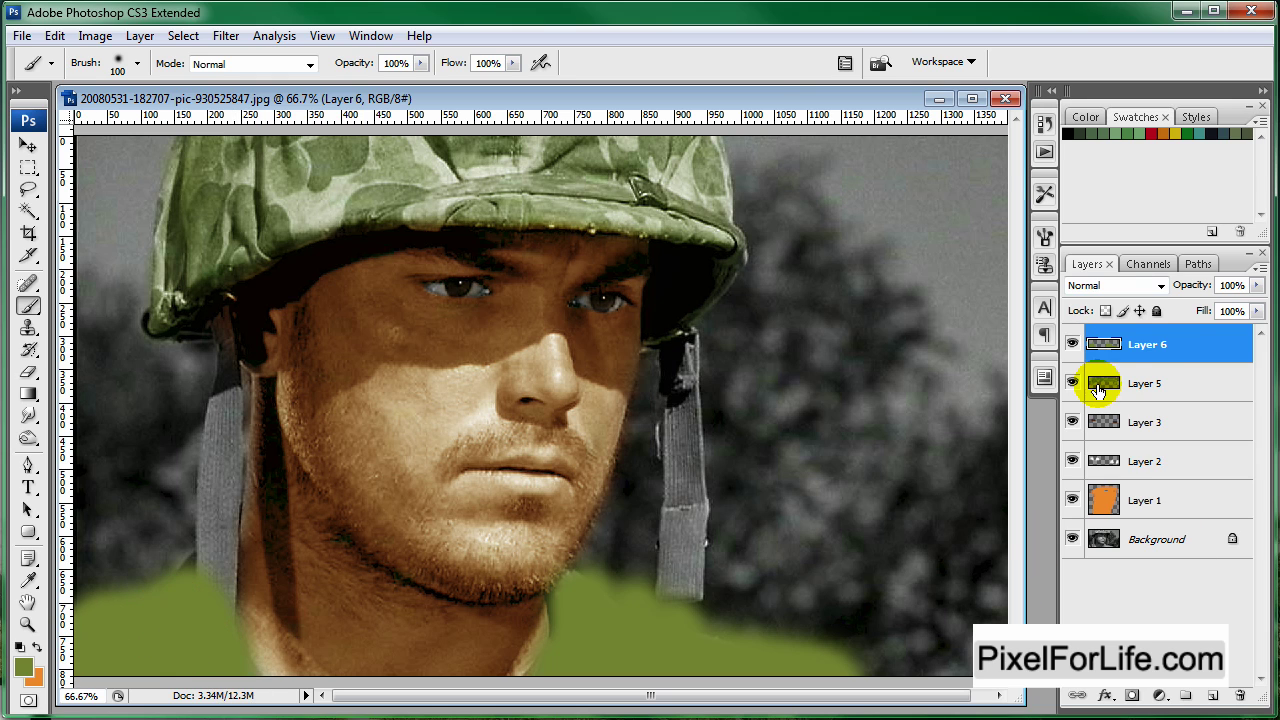
click(1112, 286)
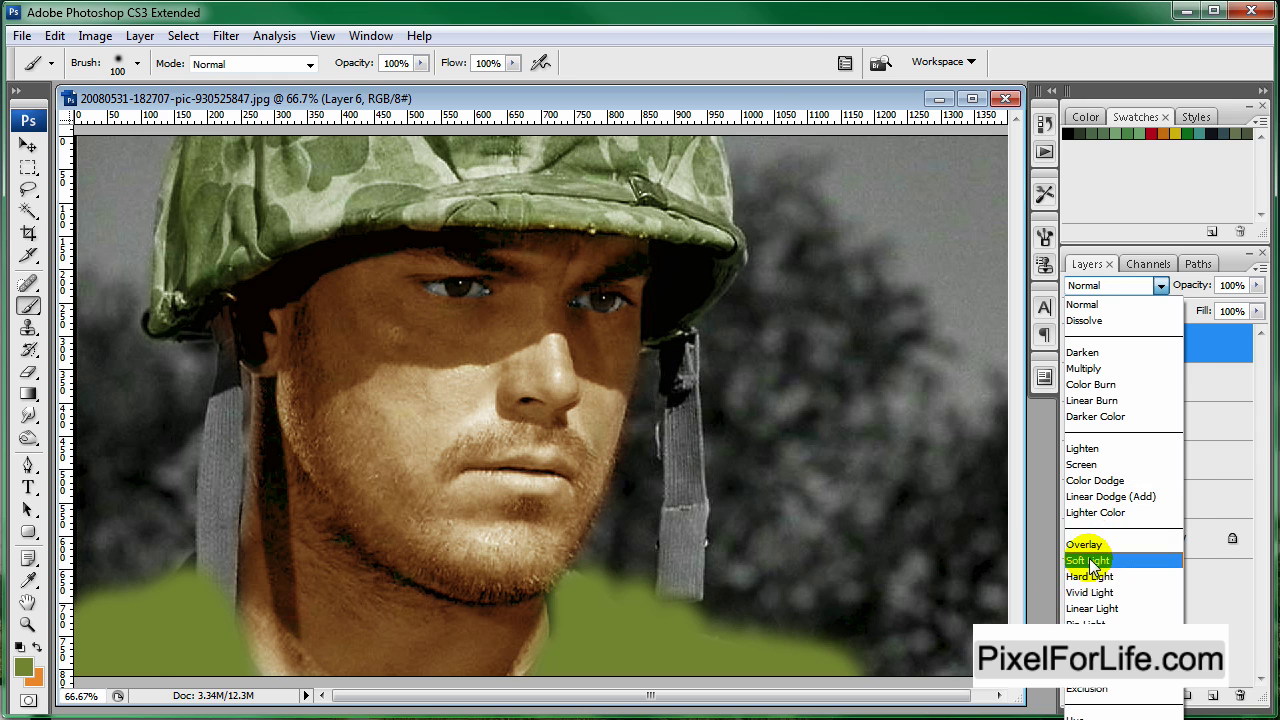
click(1090, 557)
Step: Erase the green spill over the hanging helmet straps on the shirt layer with a 70 px eraser
click(28, 372)
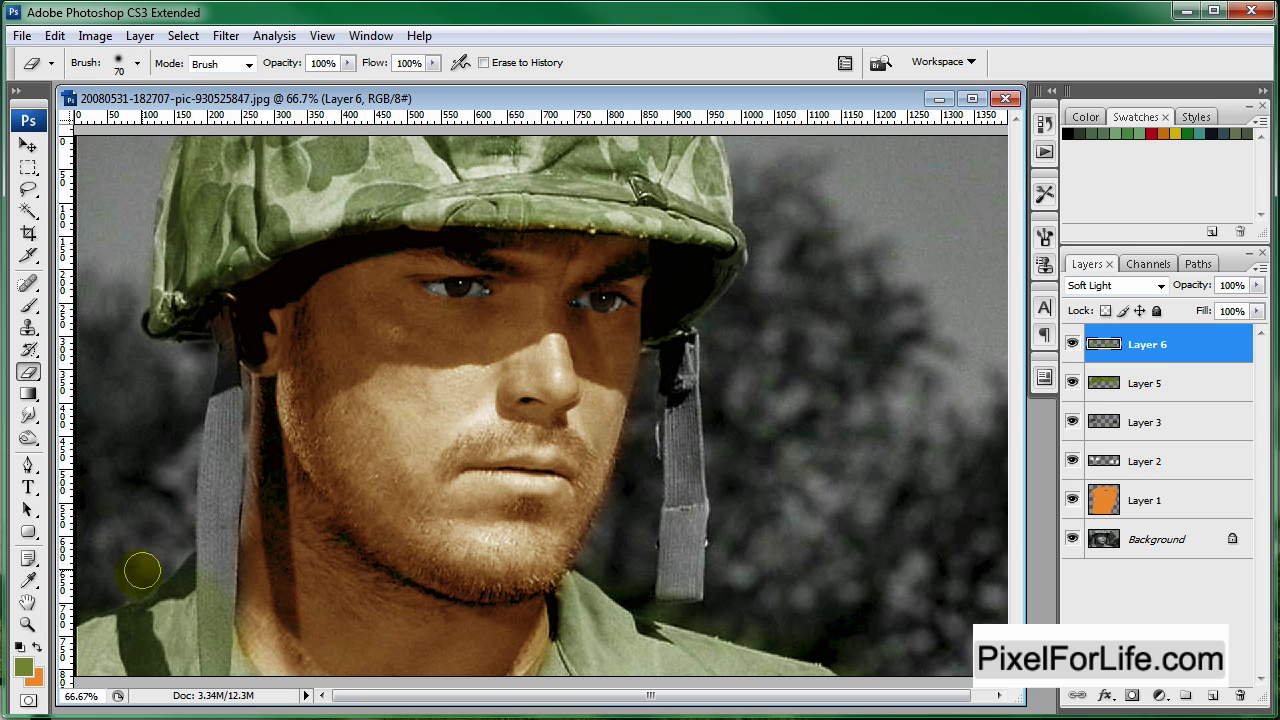
drag(214, 549, 214, 694)
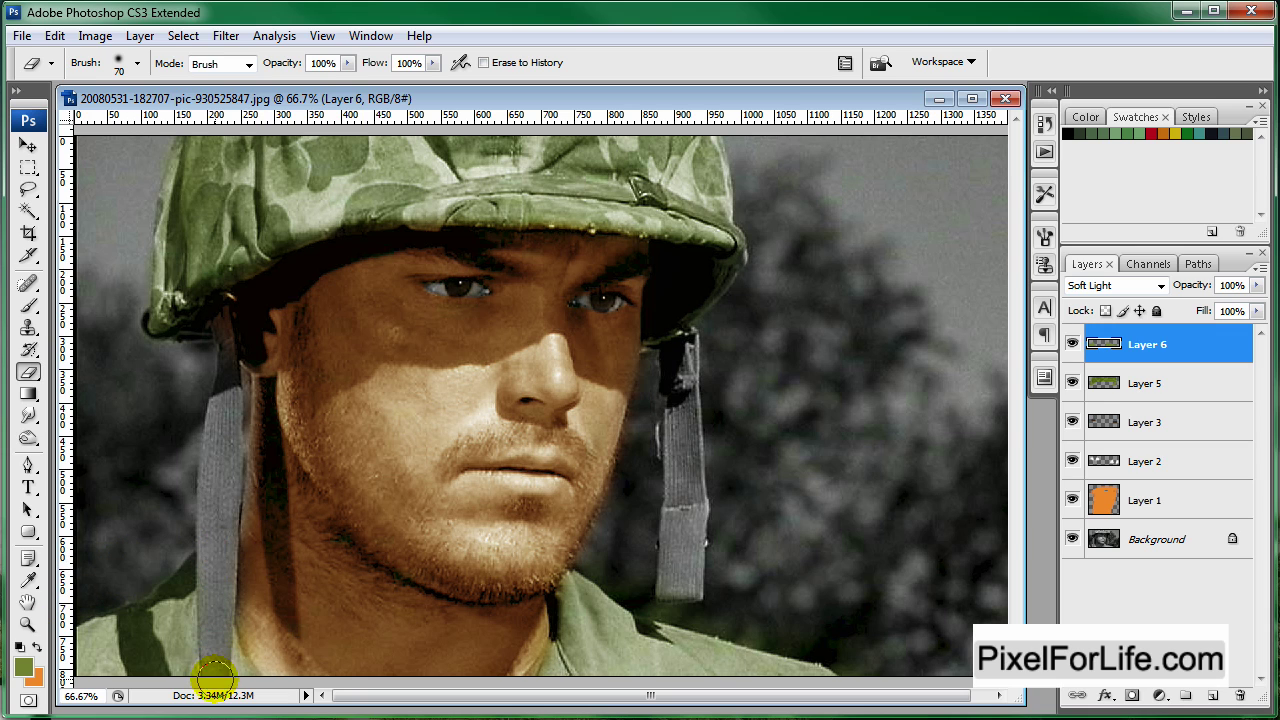
click(693, 598)
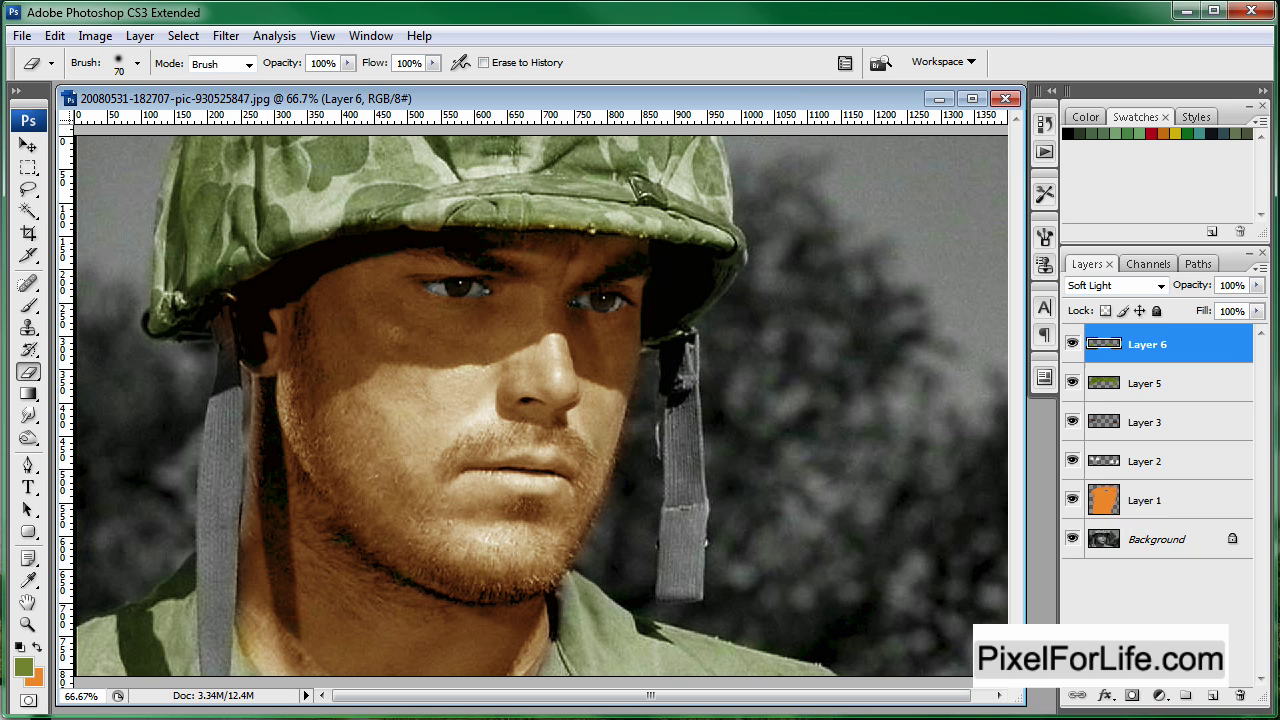
Step: Create a new layer above the shirt layer and set the foreground color to dark brown 522f10
click(1211, 695)
click(22, 667)
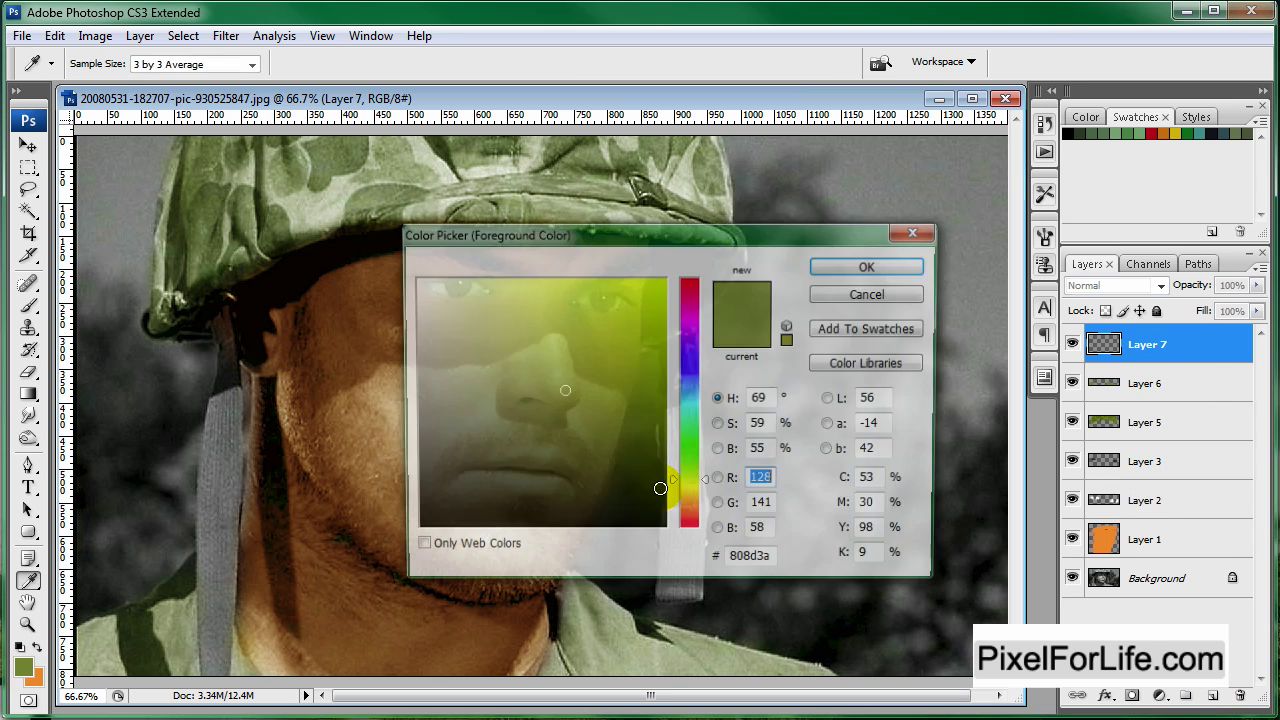
drag(700, 515, 688, 520)
click(614, 443)
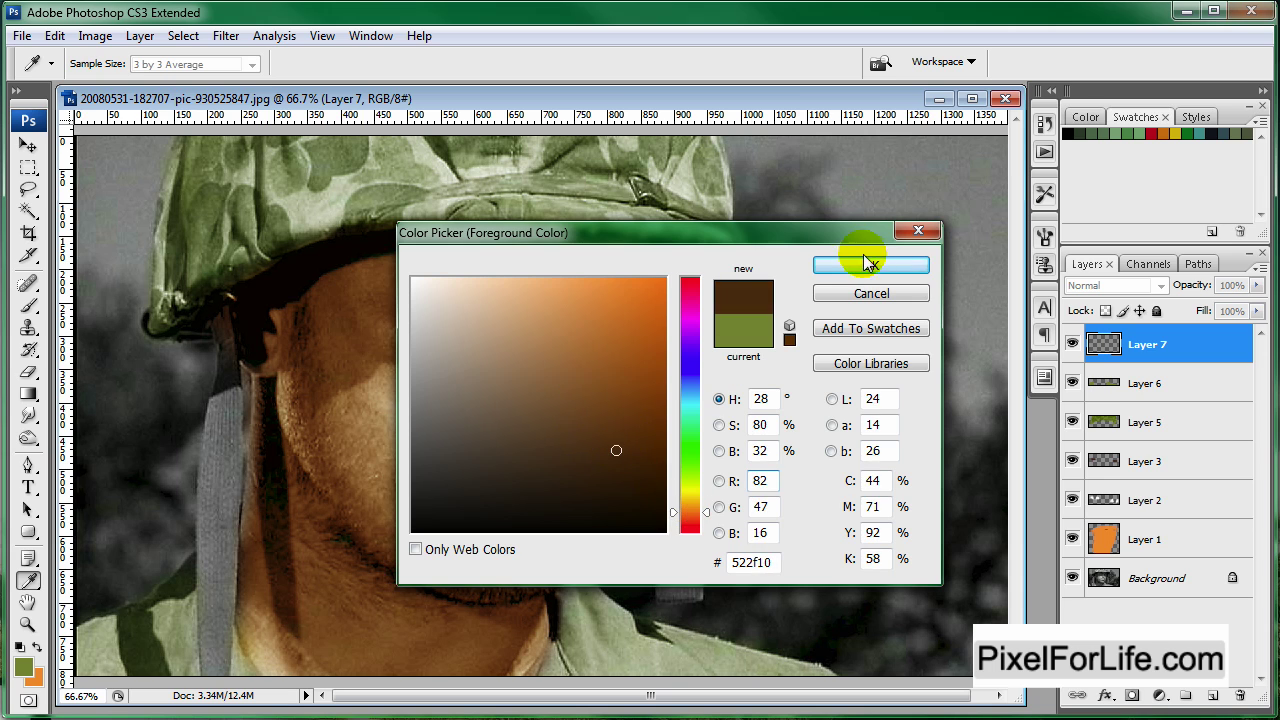
click(860, 265)
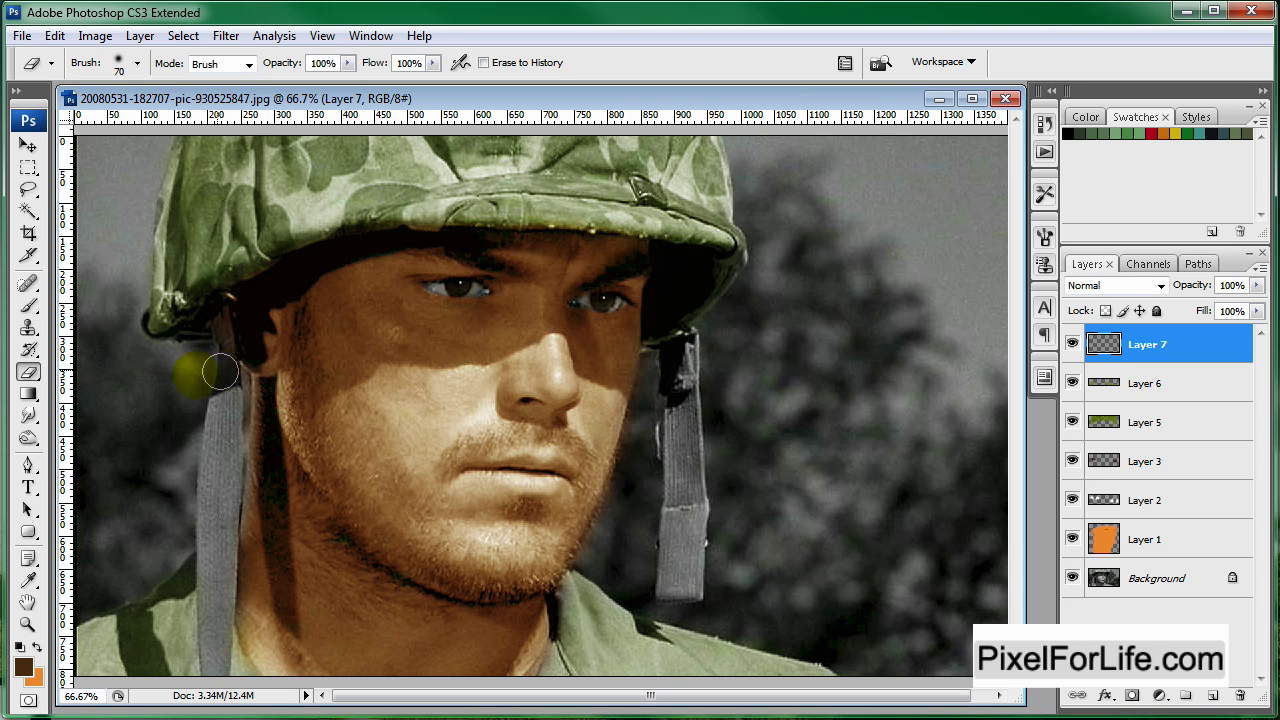
Step: Paint both helmet straps dark brown with an 80 px brush and set their layer to Soft Light
click(28, 305)
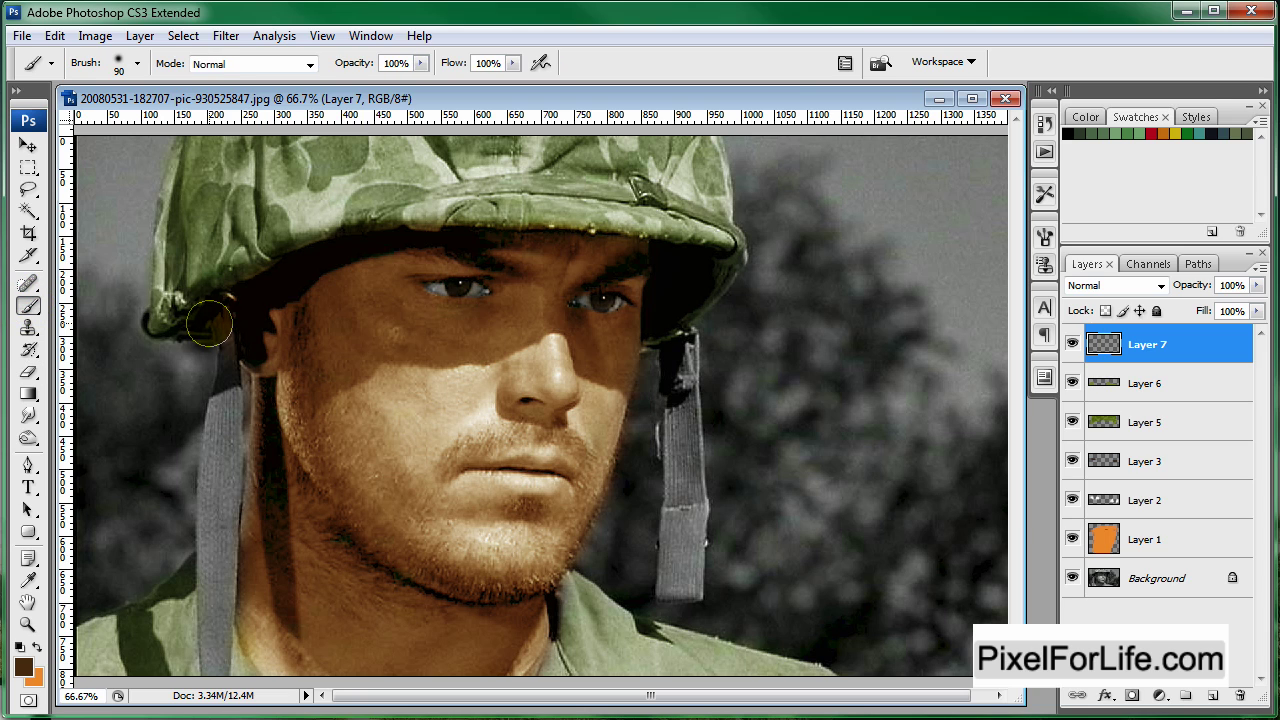
mouse_move(219, 364)
mouse_down()
mouse_move(224, 486)
mouse_move(204, 619)
mouse_move(222, 624)
mouse_move(209, 445)
mouse_move(228, 454)
mouse_move(214, 690)
mouse_up()
mouse_move(688, 508)
mouse_down()
mouse_move(671, 586)
mouse_move(688, 571)
mouse_move(666, 580)
mouse_move(680, 371)
mouse_up()
click(1110, 285)
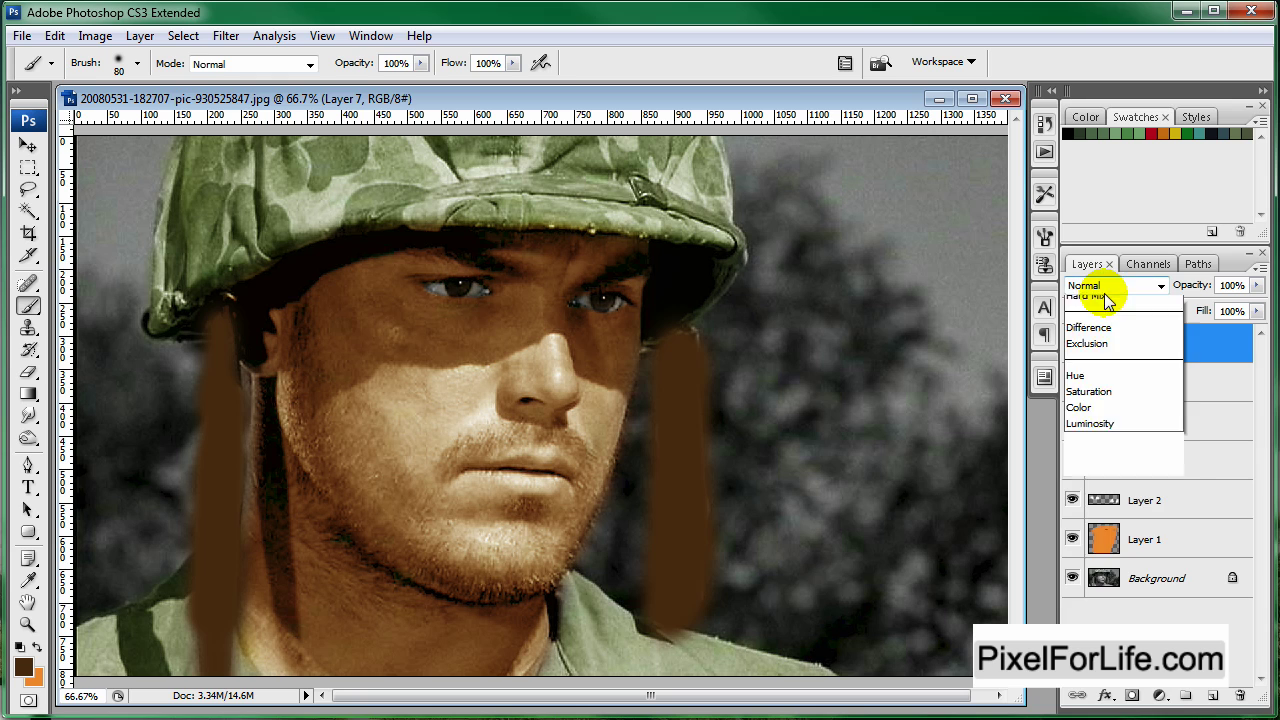
click(1094, 554)
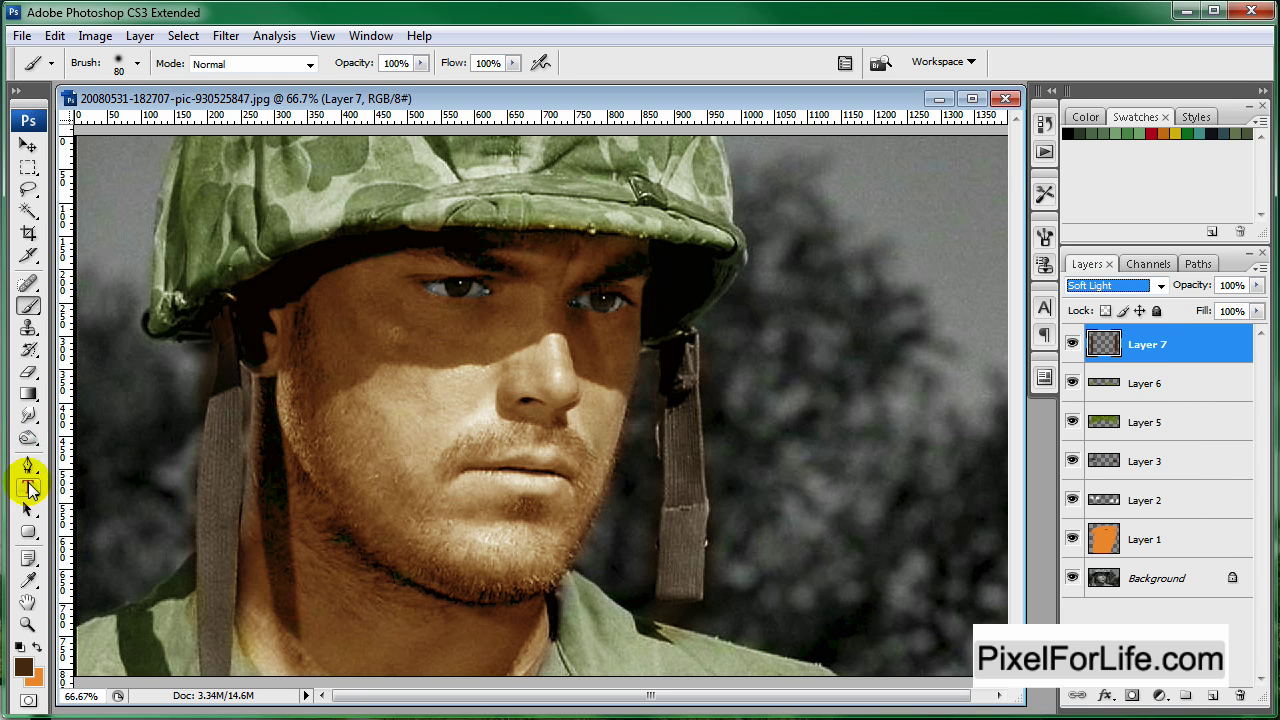
Step: Erase the brown spill around both helmet straps on Layer 7 with a 70 px eraser
click(28, 371)
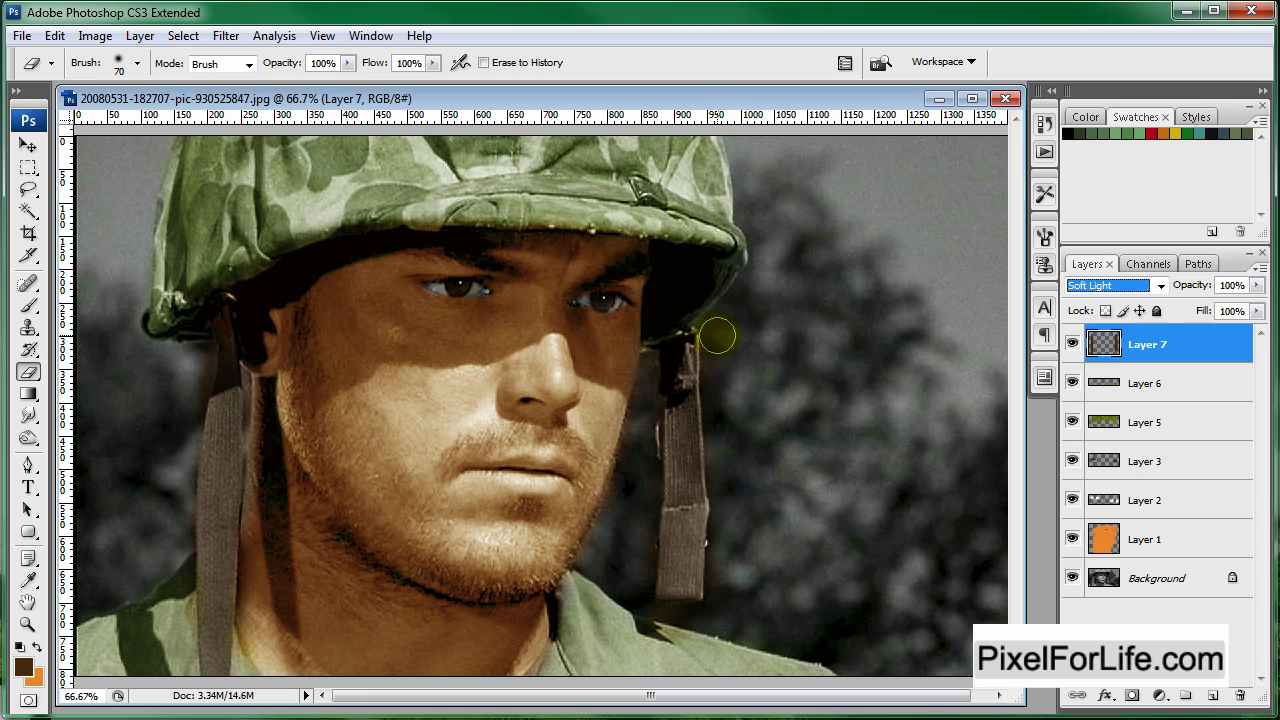
drag(718, 337, 719, 432)
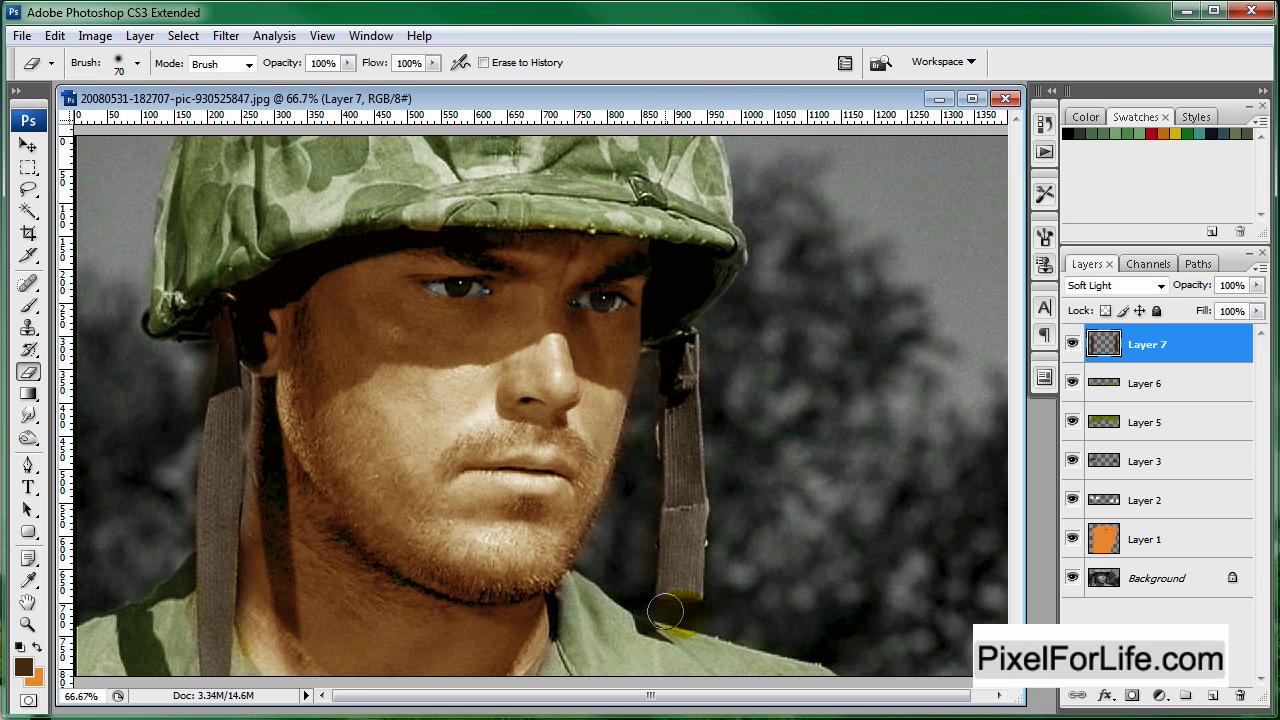
key(bracketleft)
drag(697, 621, 634, 616)
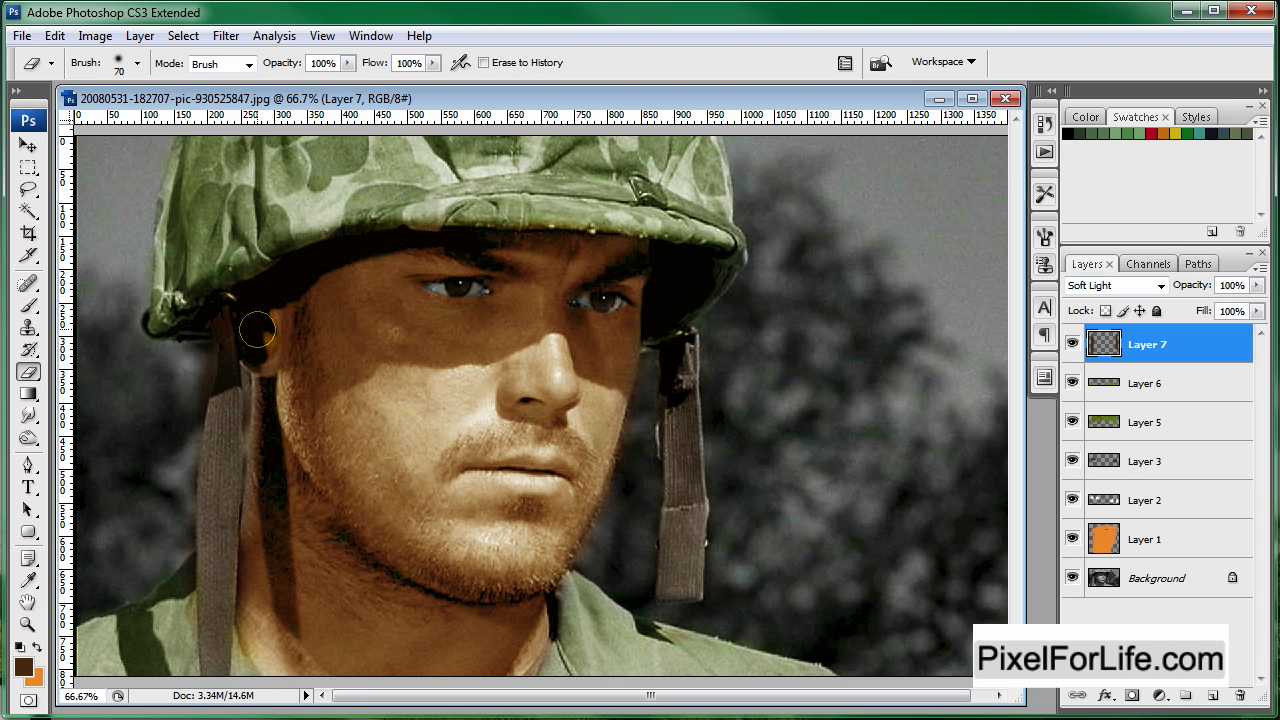
mouse_move(261, 483)
mouse_down()
mouse_move(250, 705)
mouse_move(197, 683)
mouse_move(174, 649)
mouse_move(168, 510)
mouse_up()
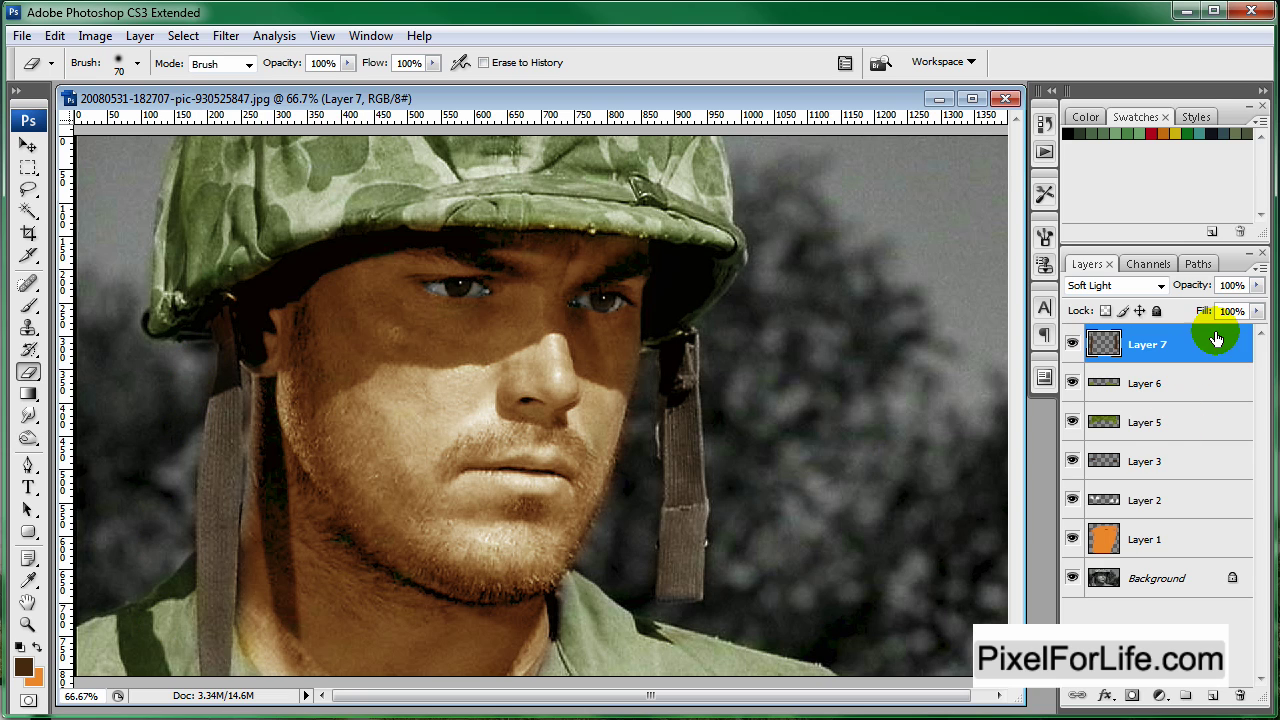
Step: Create a new layer above the strap layer and set the foreground color to a strong red
click(1212, 695)
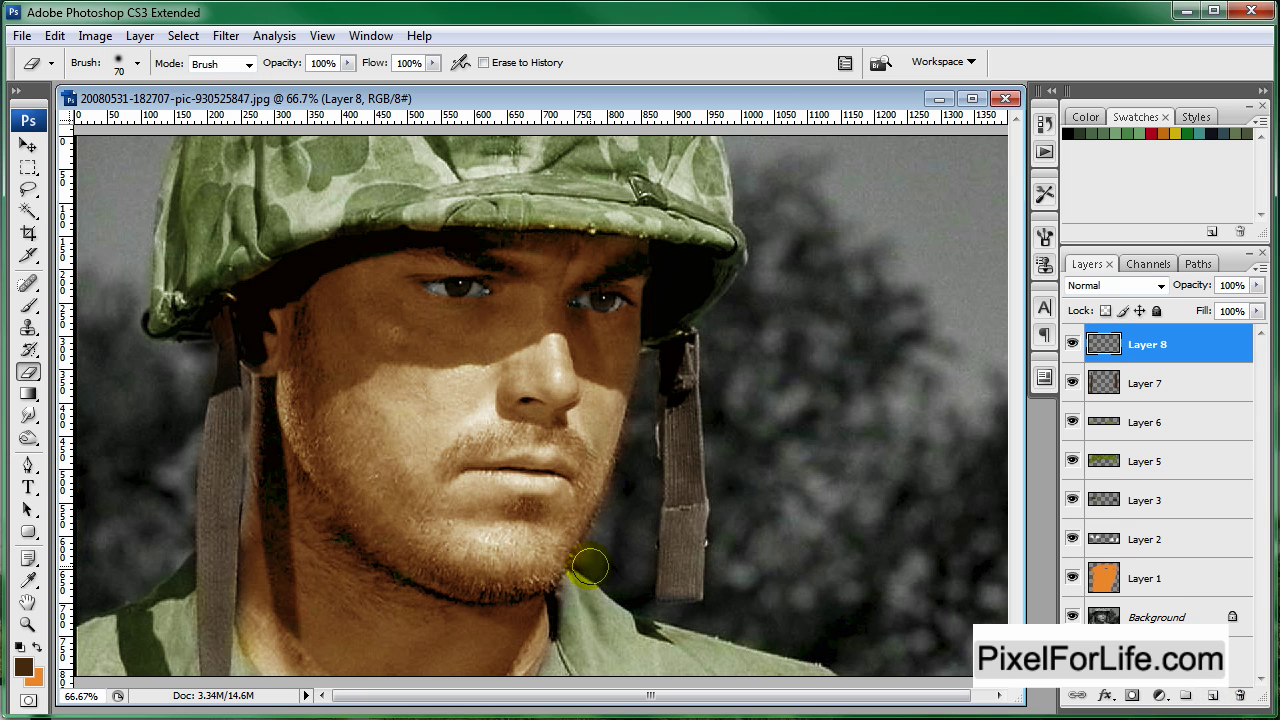
click(26, 662)
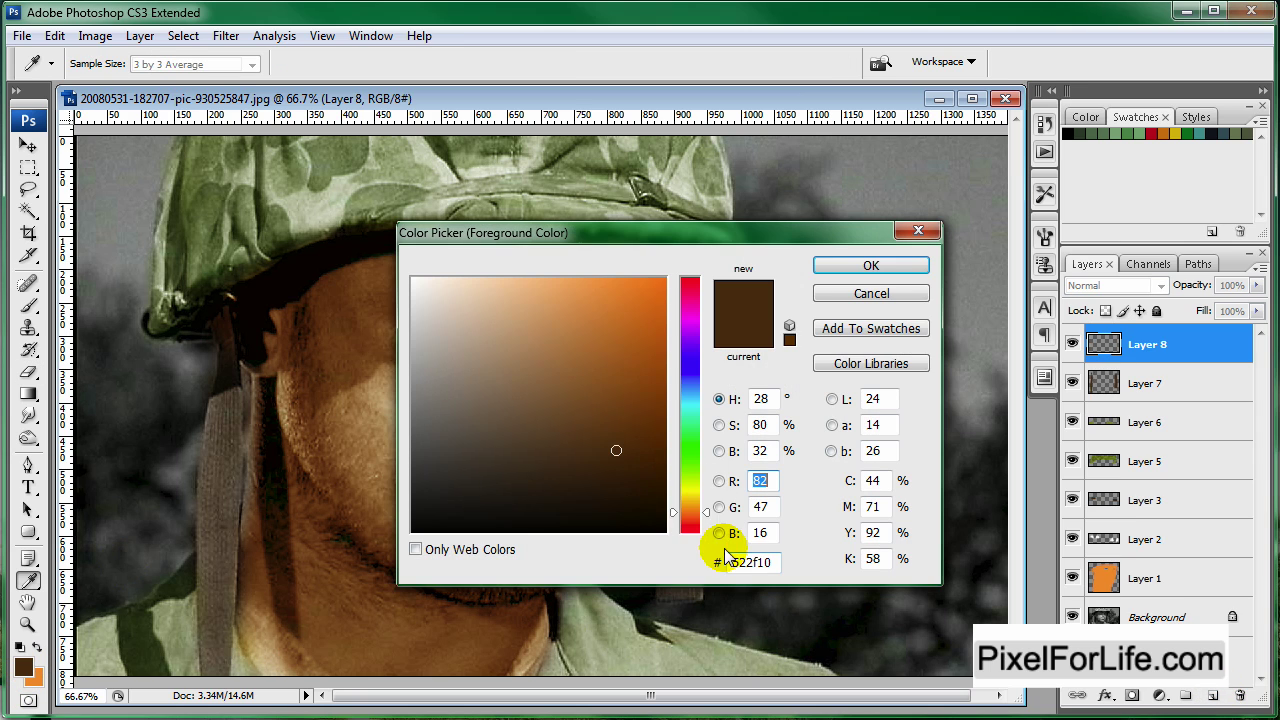
drag(690, 518, 693, 503)
click(693, 530)
mouse_move(688, 340)
mouse_down()
mouse_move(686, 277)
mouse_move(623, 277)
mouse_move(666, 304)
mouse_up()
click(647, 280)
click(890, 270)
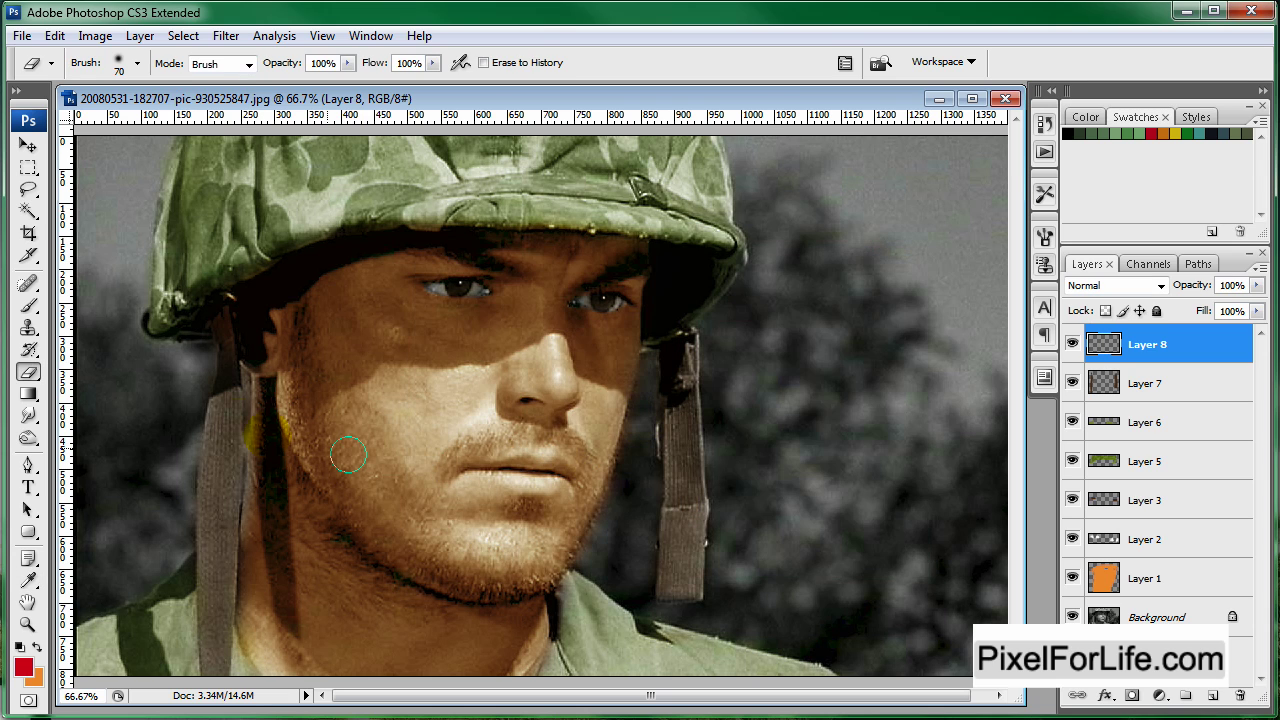
Step: Paint the soldier's lips red on Layer 8 with a 25 px brush
click(28, 305)
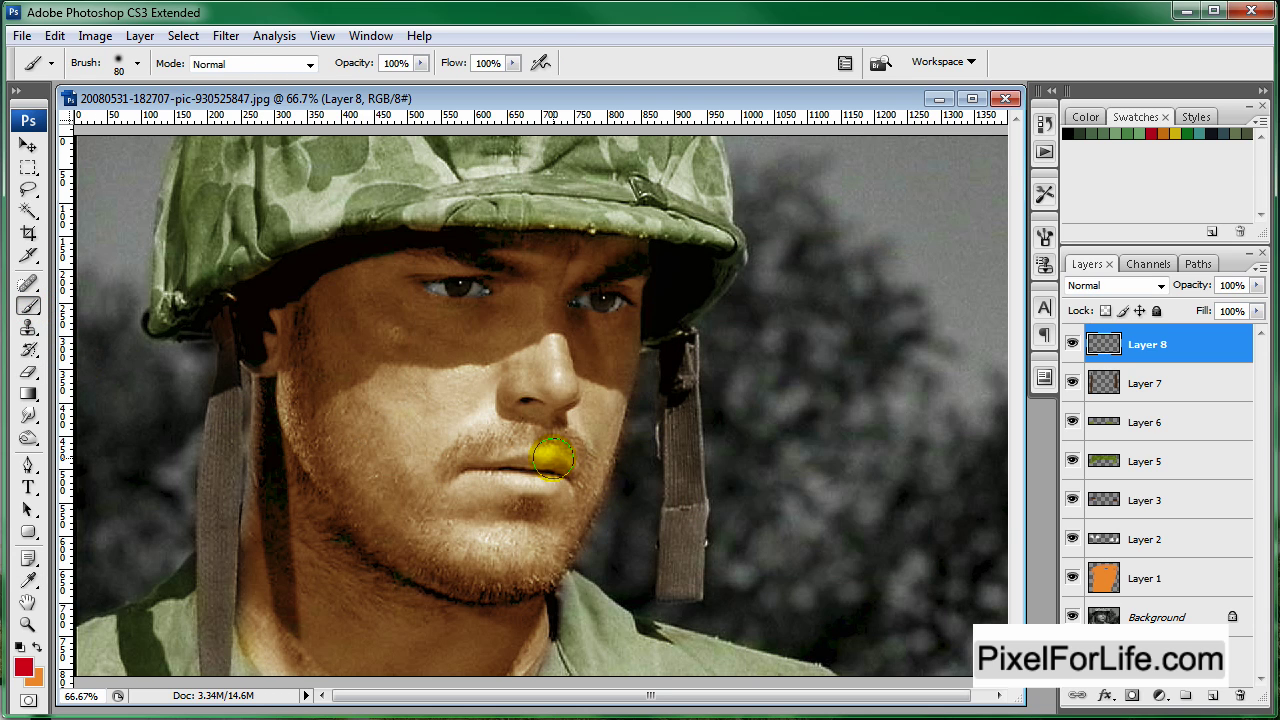
scroll(553, 458, up, 2)
drag(553, 458, 557, 325)
key(bracketleft)
key(bracketleft)
key(bracketleft)
key(bracketleft)
mouse_move(610, 472)
mouse_down()
mouse_move(486, 451)
mouse_move(335, 466)
mouse_move(540, 527)
mouse_move(595, 506)
mouse_move(504, 504)
mouse_move(471, 489)
mouse_up()
drag(328, 474, 312, 476)
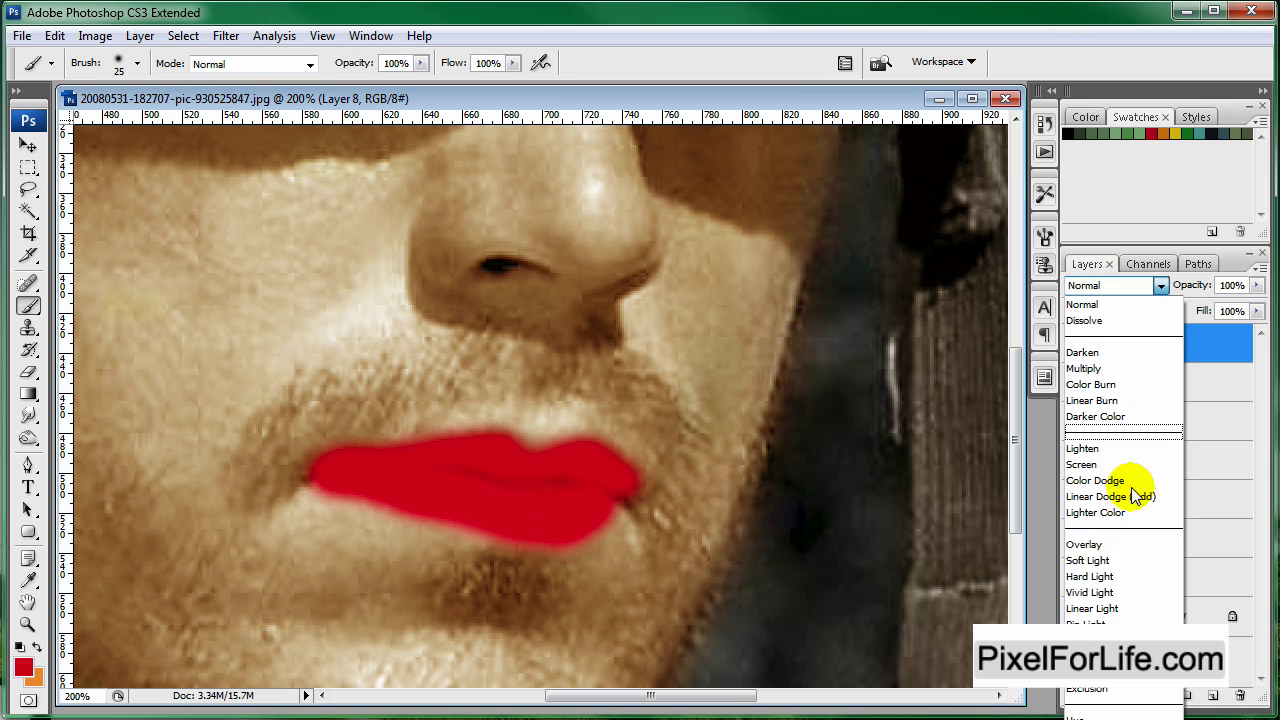
Step: Set the lips layer to Soft Light and lower its opacity to 30%
click(1090, 560)
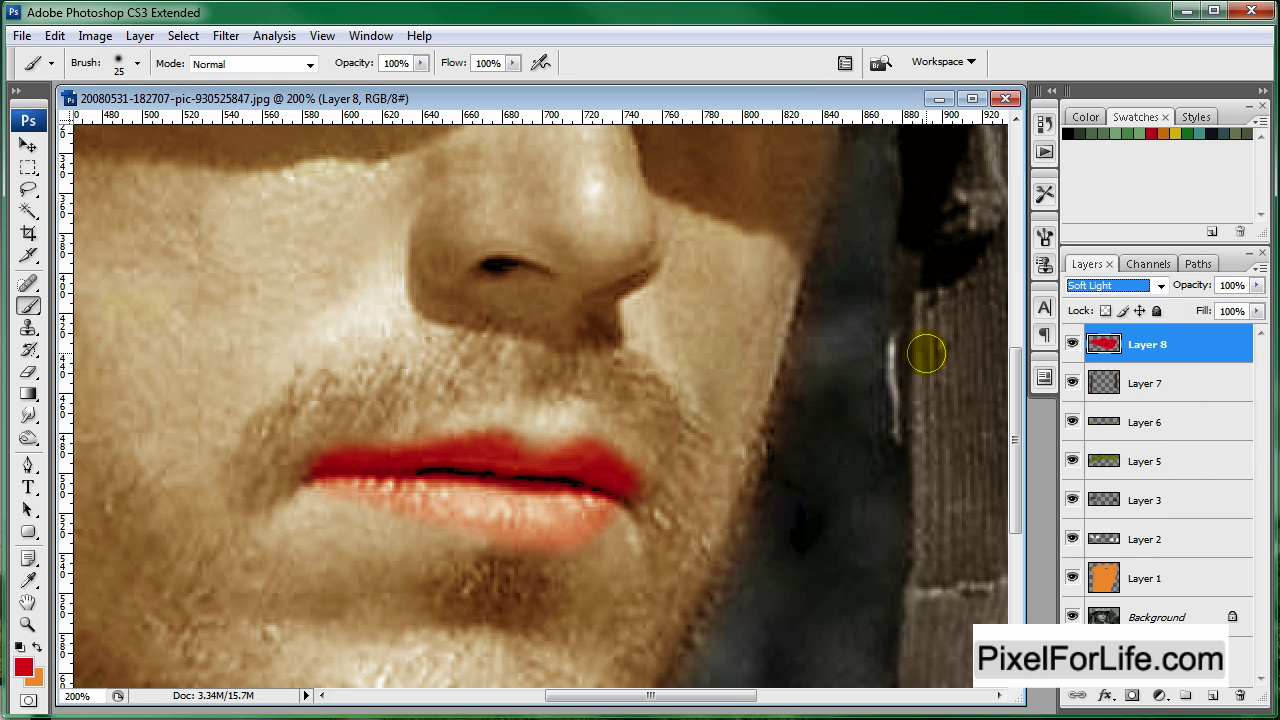
drag(1256, 285, 1188, 318)
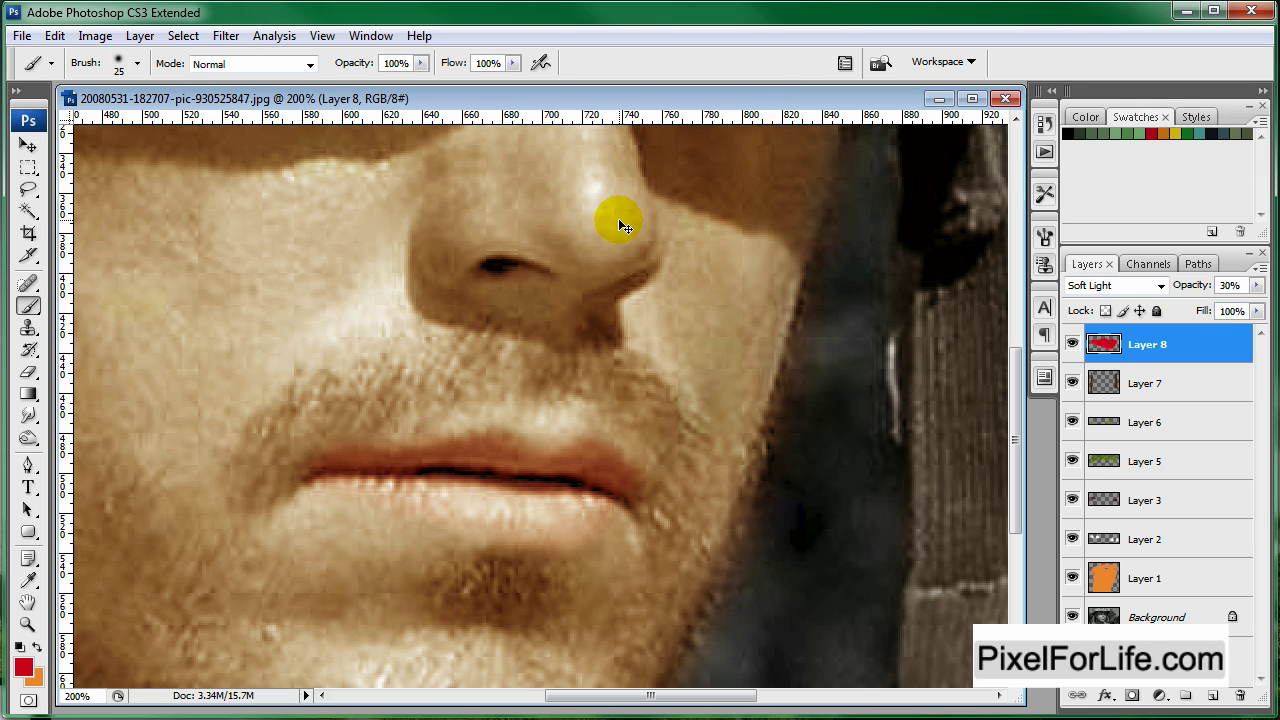
key(ctrl+minus)
key(ctrl+minus)
key(ctrl+minus)
key(ctrl+plus)
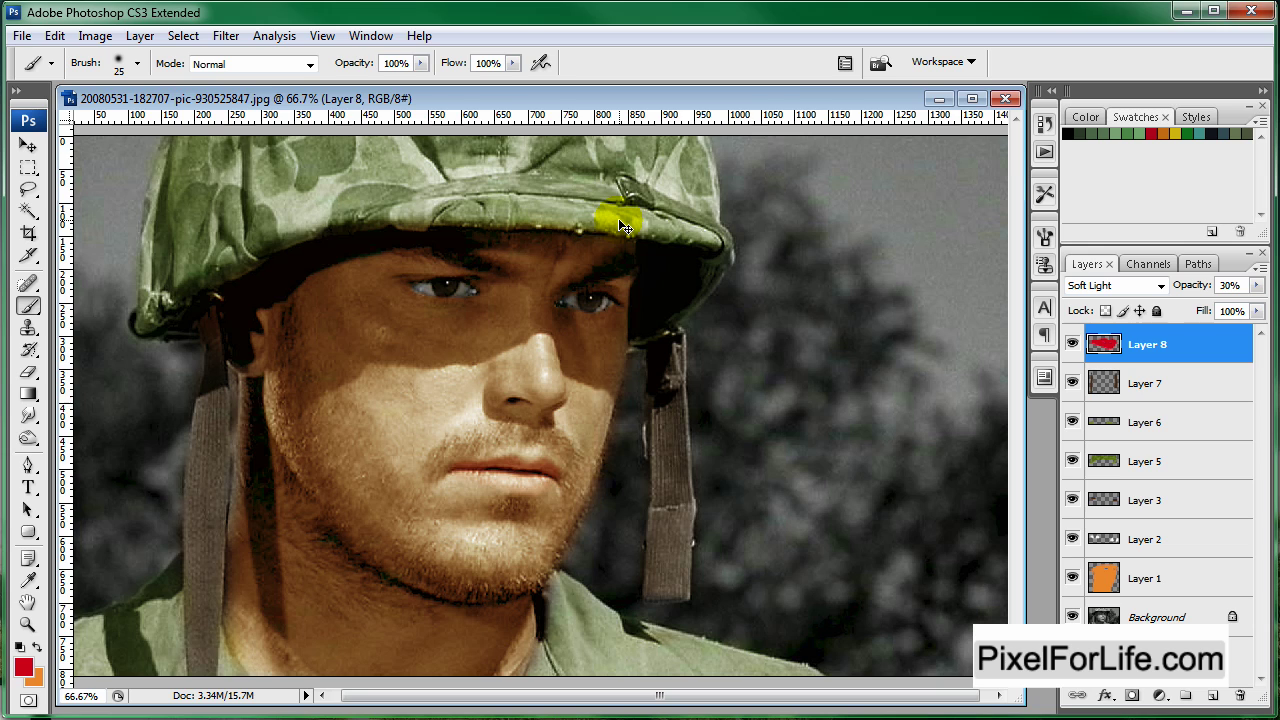
key(ctrl+minus)
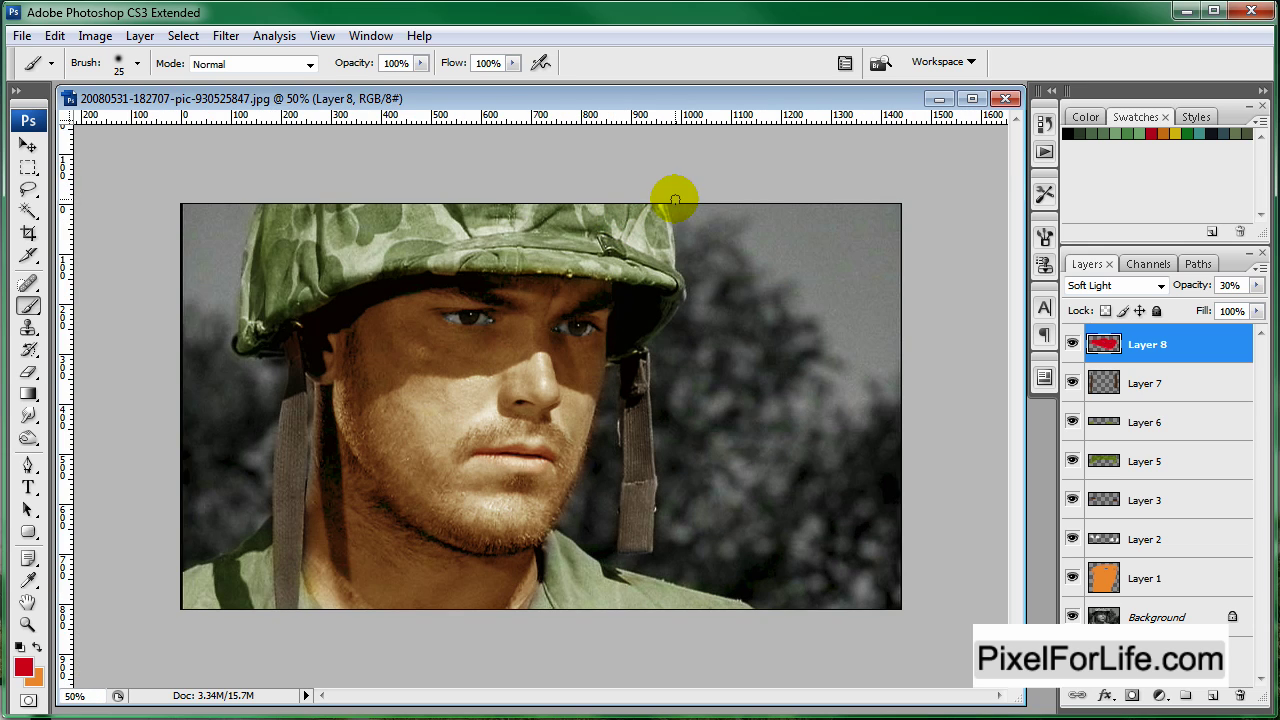
Step: Create a new layer directly above the Background and set the foreground color to dark green 2d530b
click(1183, 455)
click(1185, 617)
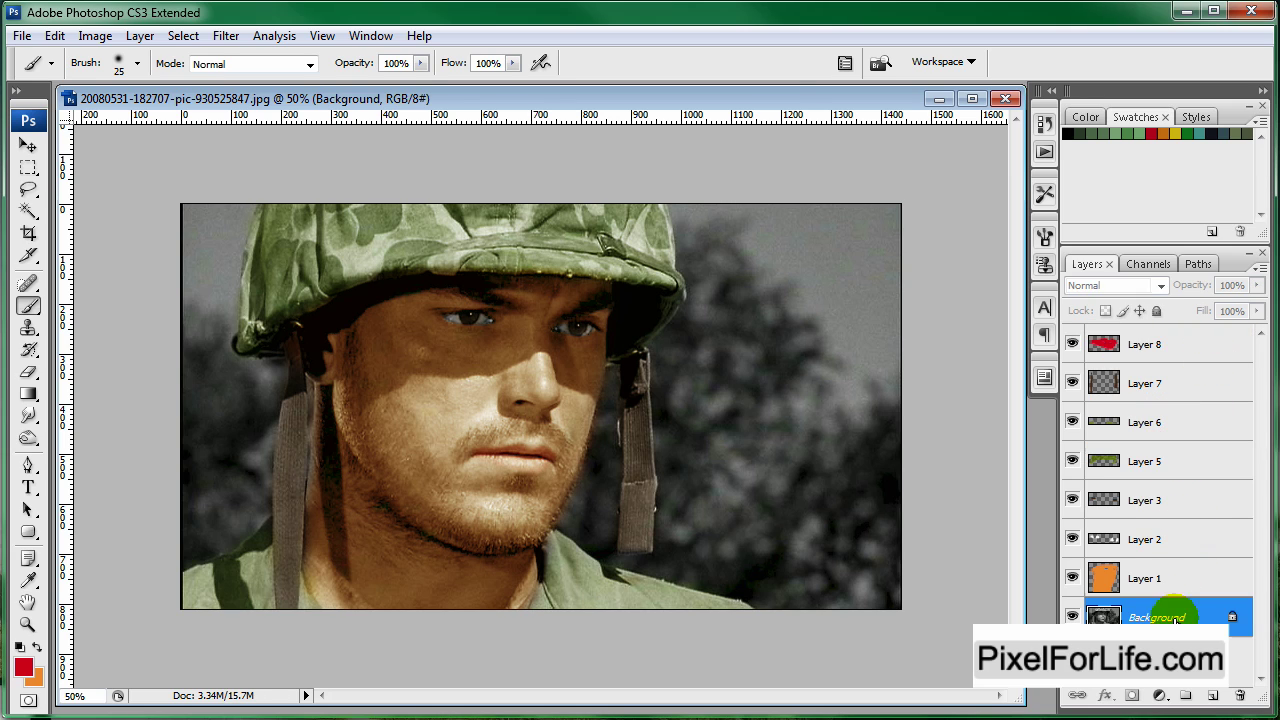
click(1212, 695)
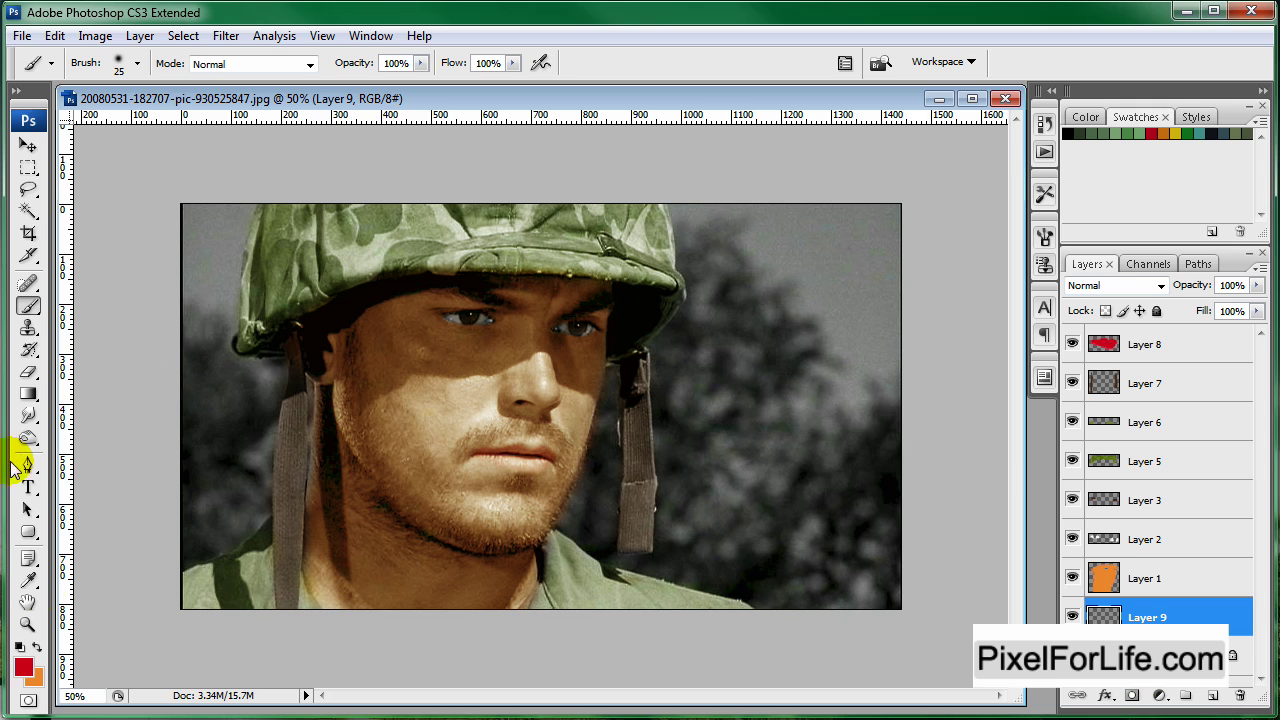
click(22, 666)
click(690, 467)
click(631, 449)
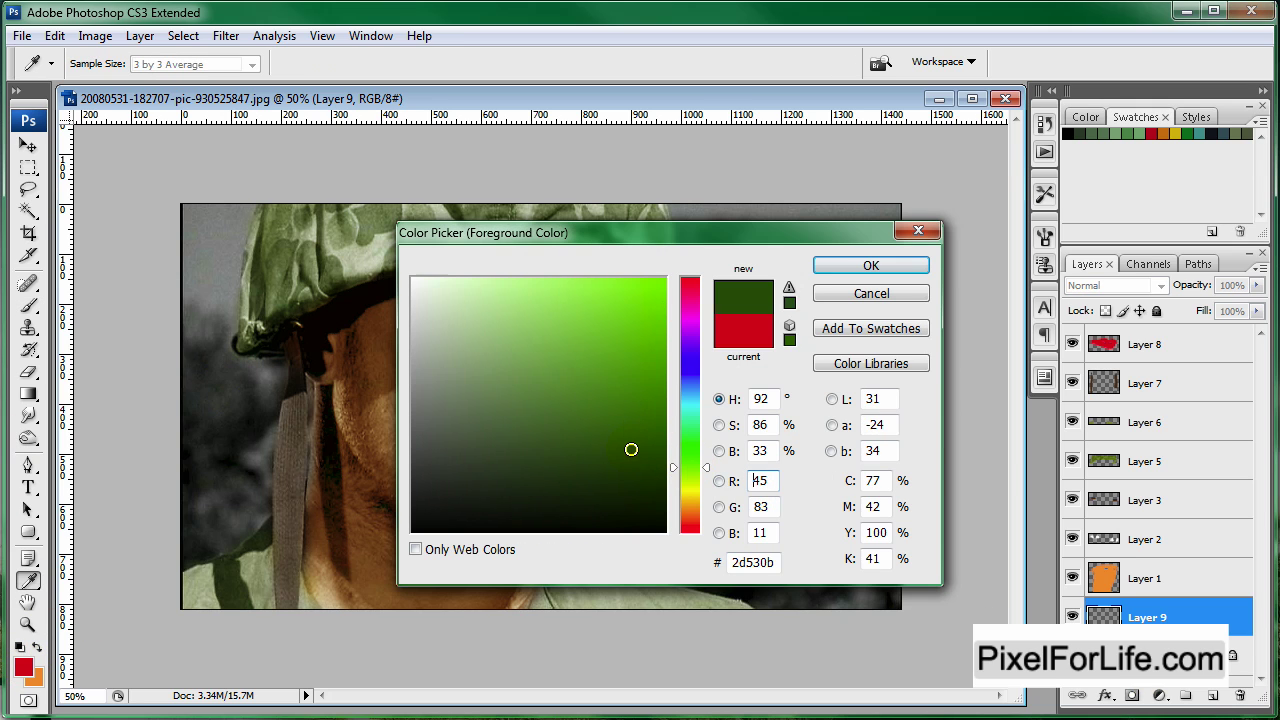
click(840, 265)
Step: Paint the blurred trees on both sides of the soldier dark green with a brush up to 250 px
click(28, 305)
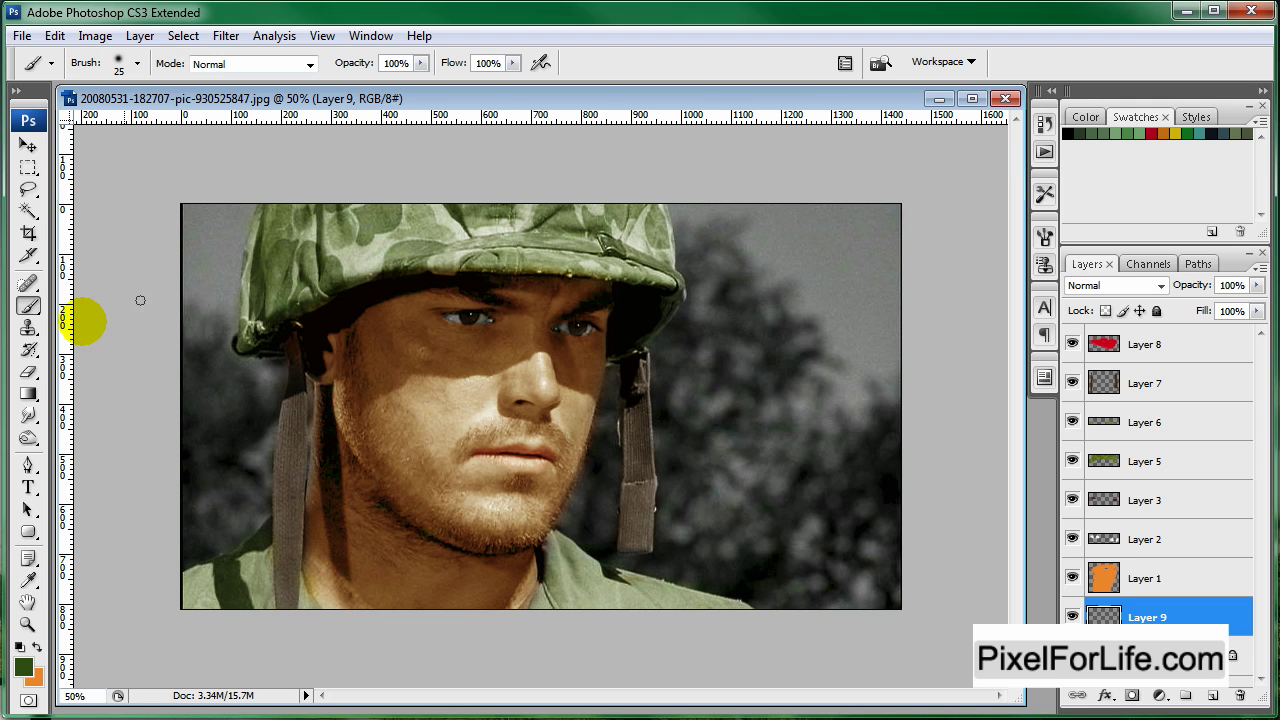
key(bracketleft)
key(bracketleft)
mouse_move(195, 342)
mouse_down()
mouse_move(199, 396)
mouse_move(229, 408)
mouse_move(222, 456)
mouse_move(244, 404)
mouse_move(256, 409)
mouse_move(215, 494)
mouse_move(134, 523)
mouse_up()
mouse_move(665, 538)
mouse_down()
mouse_move(630, 498)
mouse_move(616, 532)
mouse_move(593, 498)
mouse_move(662, 401)
mouse_move(634, 392)
mouse_move(708, 281)
mouse_move(728, 413)
mouse_move(772, 386)
mouse_move(662, 552)
mouse_move(827, 599)
mouse_move(924, 434)
mouse_move(740, 499)
mouse_move(809, 480)
mouse_up()
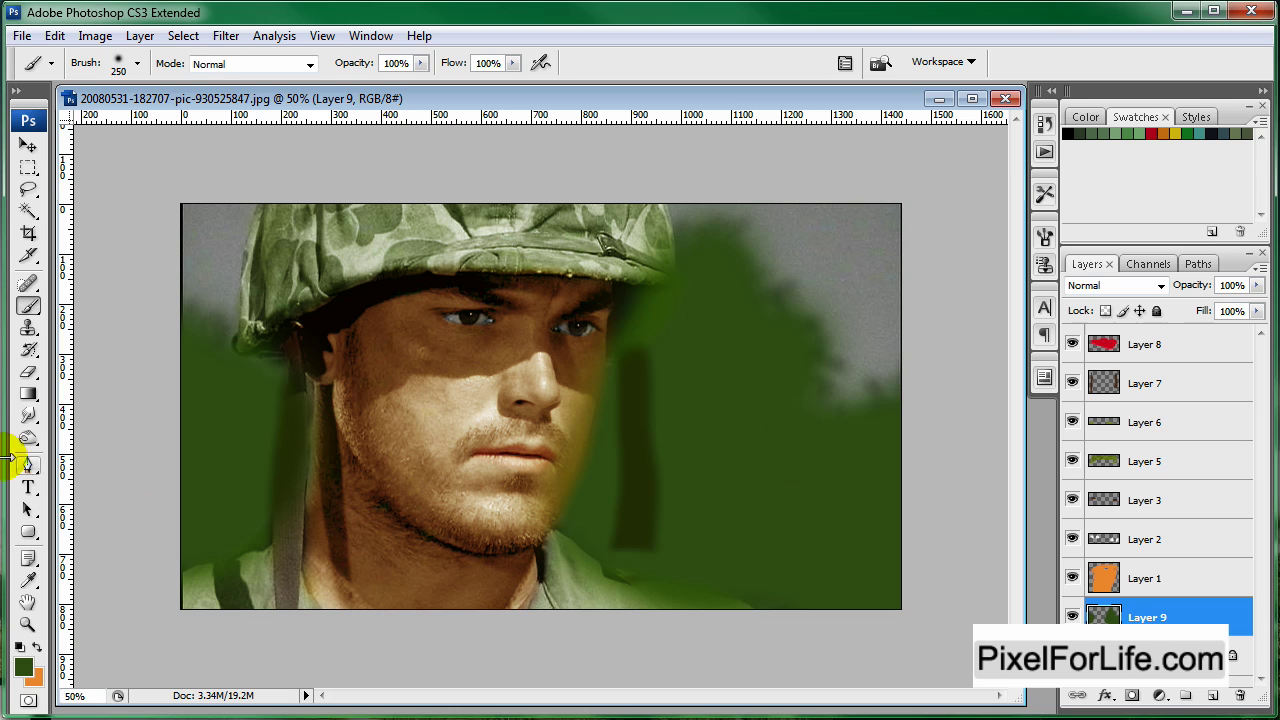
Step: Erase the dark green spill from the face, straps, helmet and shirt on Layer 9, using an eraser up to 150 px
click(28, 371)
mouse_move(673, 640)
mouse_down()
mouse_move(700, 634)
mouse_move(529, 594)
mouse_move(529, 386)
mouse_move(516, 418)
mouse_move(371, 329)
mouse_move(380, 557)
mouse_move(194, 629)
mouse_move(206, 648)
mouse_move(386, 426)
mouse_up()
drag(312, 396, 290, 545)
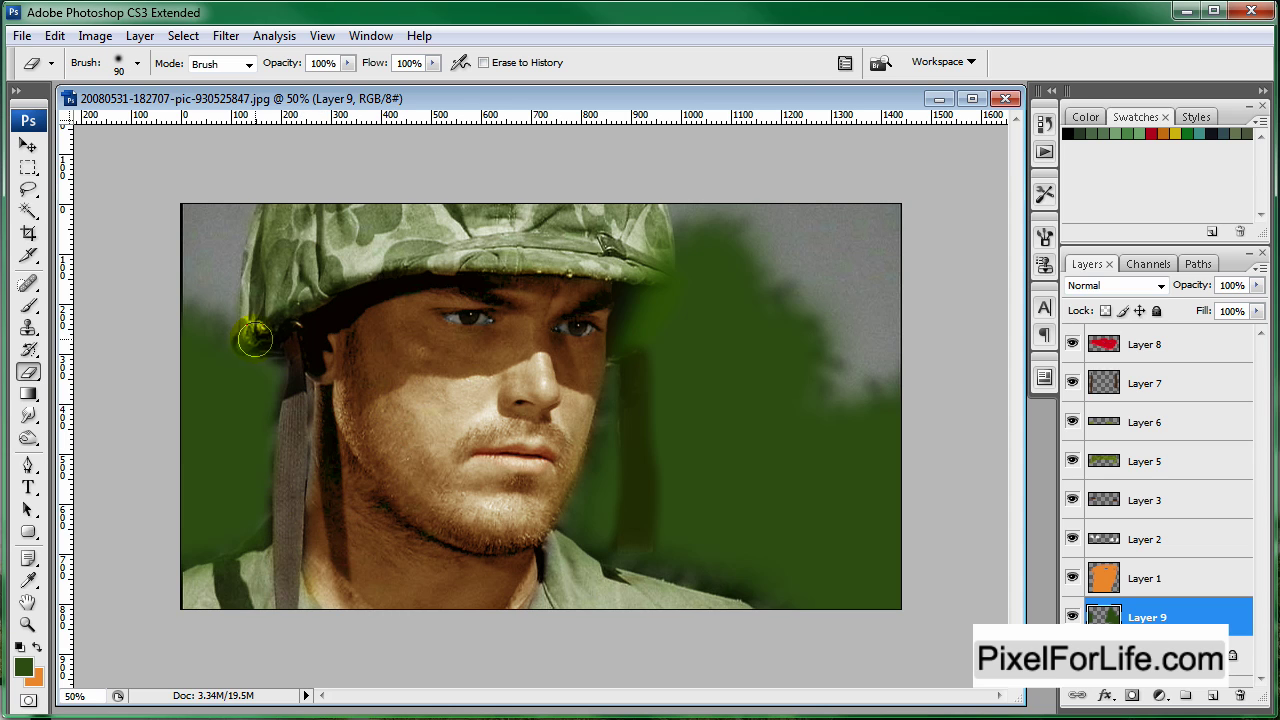
mouse_move(432, 260)
mouse_down()
mouse_move(620, 261)
mouse_move(643, 257)
mouse_move(633, 236)
mouse_move(620, 291)
mouse_move(626, 282)
mouse_move(631, 303)
mouse_move(635, 292)
mouse_move(585, 390)
mouse_move(592, 378)
mouse_move(585, 432)
mouse_move(585, 375)
mouse_move(633, 413)
mouse_move(640, 469)
mouse_move(620, 523)
mouse_up()
key(bracketleft)
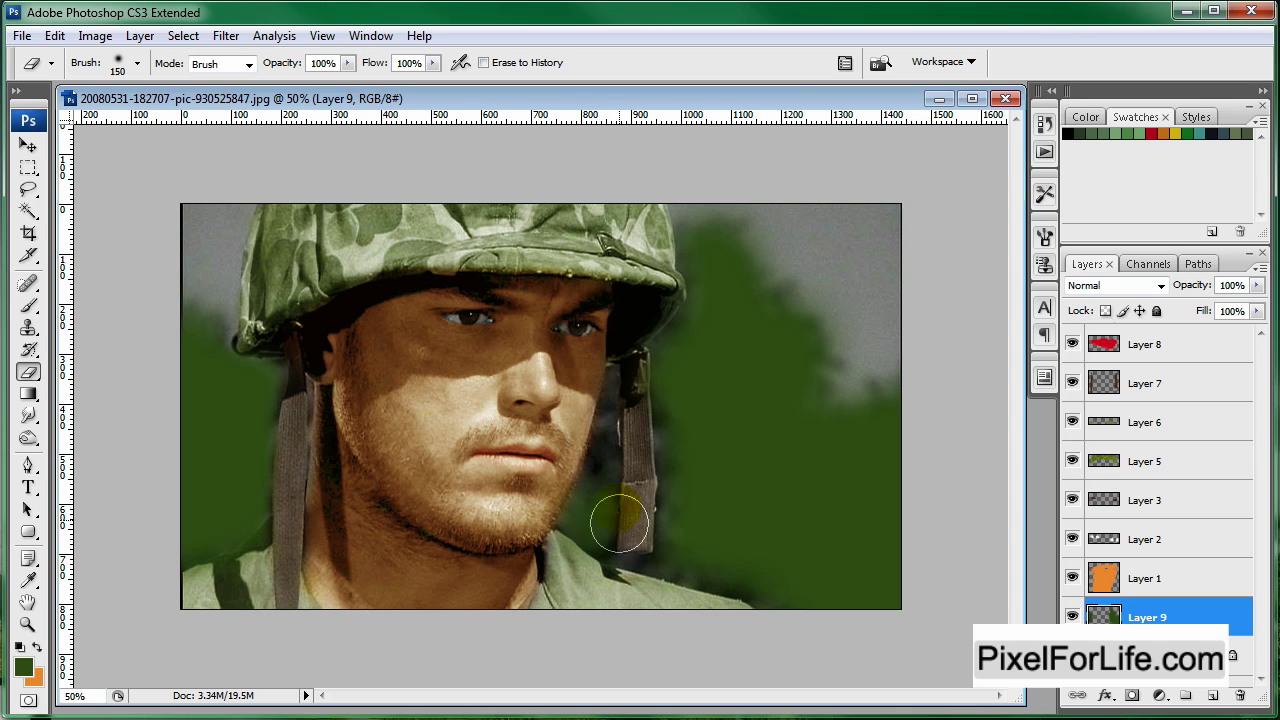
mouse_move(601, 571)
mouse_down()
mouse_move(657, 600)
mouse_move(395, 503)
mouse_move(518, 518)
mouse_move(550, 497)
mouse_up()
Step: Create a new layer and place it between the Background and Layer 9
click(1160, 695)
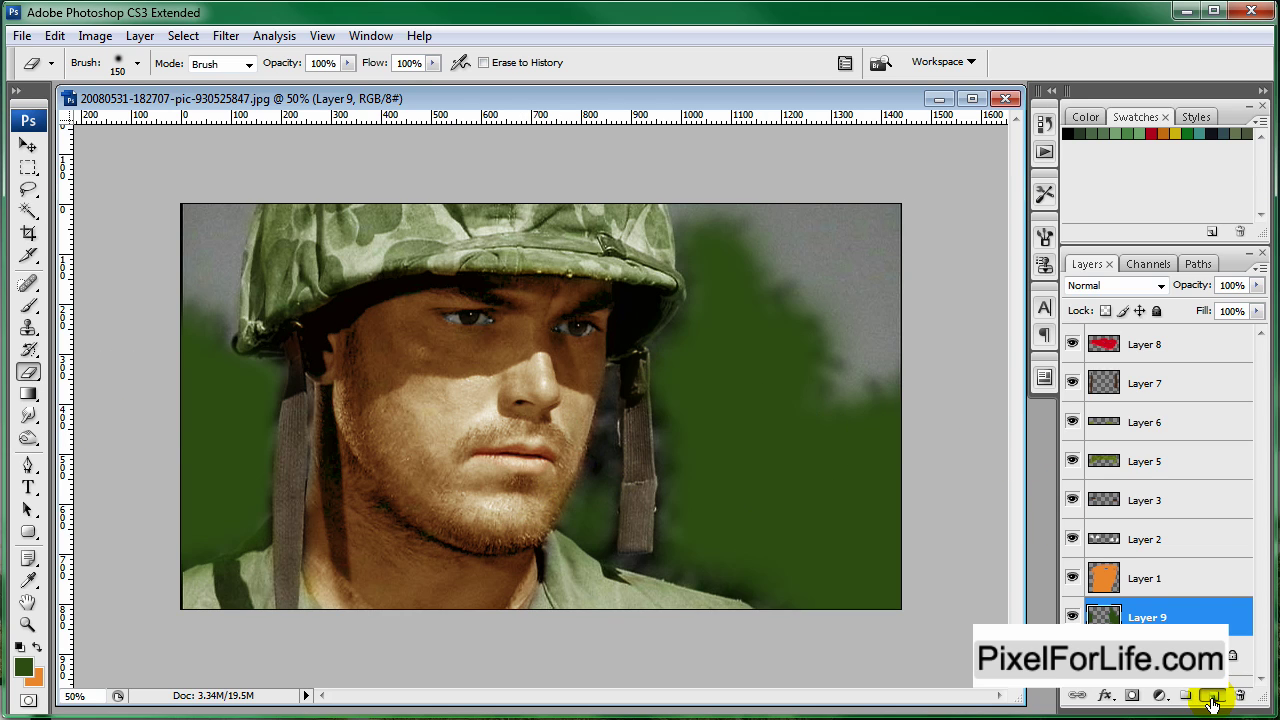
click(1212, 697)
click(1200, 655)
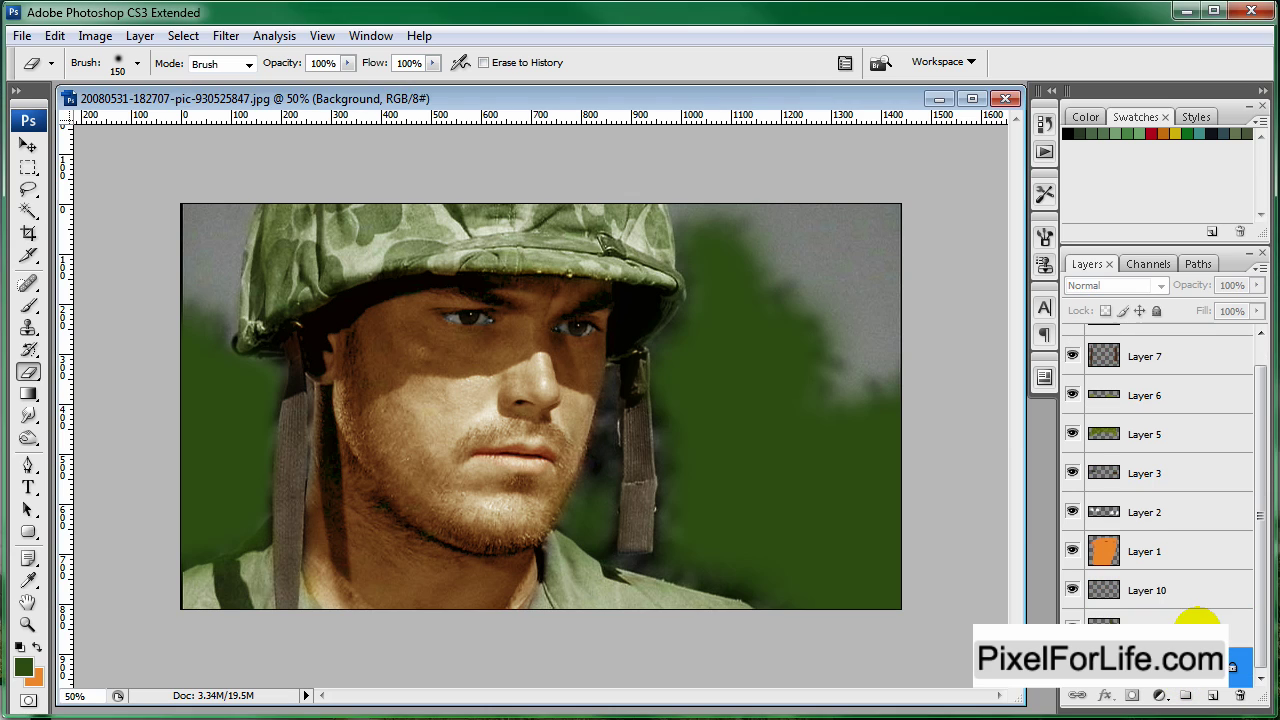
drag(1171, 591, 1180, 622)
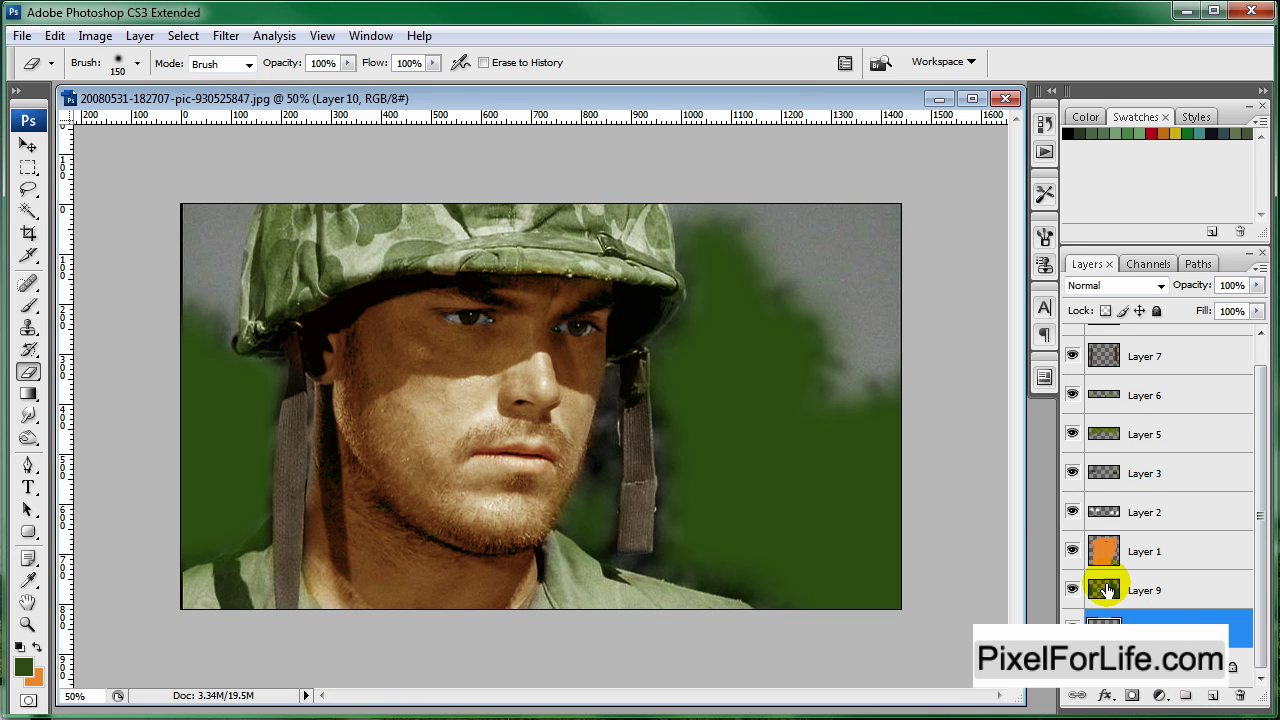
Step: Set the foreground color to a saturated blue and paint the sky on both sides of the helmet with a 250 px brush
click(28, 306)
click(23, 666)
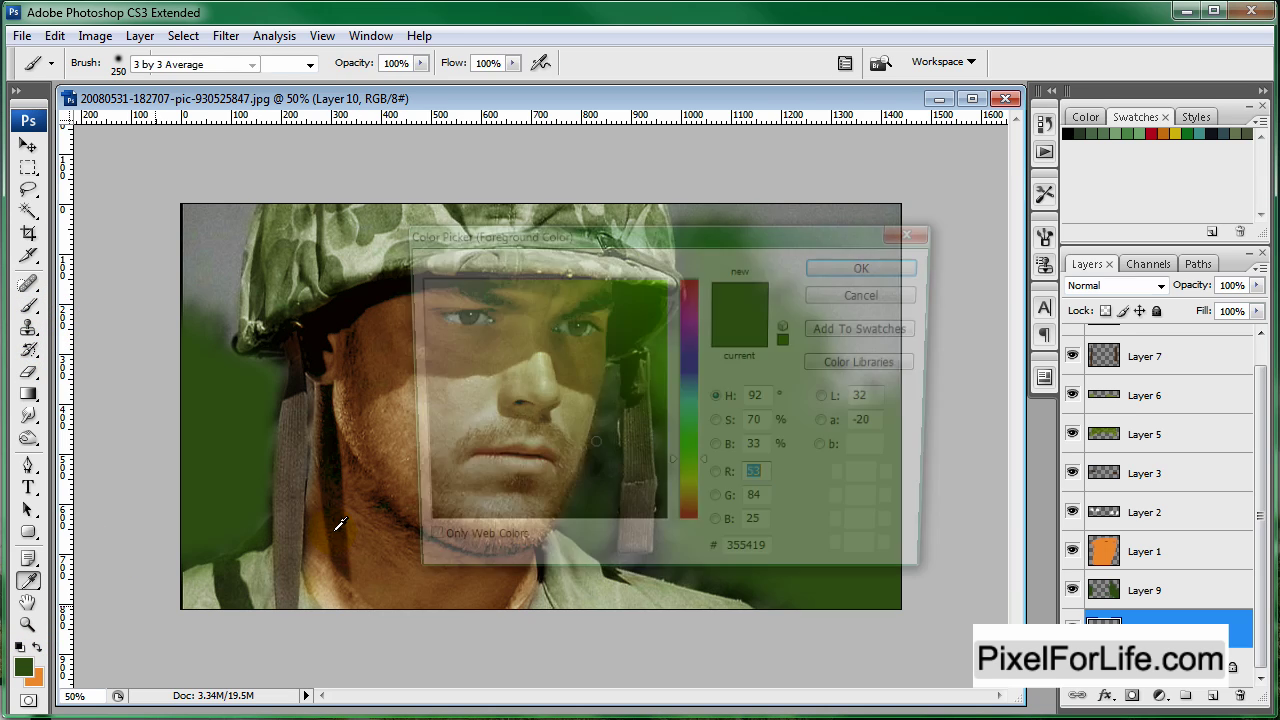
click(690, 372)
mouse_move(631, 280)
mouse_down()
mouse_move(631, 318)
mouse_move(631, 290)
mouse_move(629, 303)
mouse_up()
click(867, 264)
mouse_move(743, 223)
mouse_down()
mouse_move(712, 216)
mouse_move(851, 306)
mouse_move(813, 328)
mouse_move(841, 354)
mouse_move(882, 242)
mouse_move(862, 200)
mouse_move(849, 330)
mouse_up()
mouse_move(215, 205)
mouse_down()
mouse_move(205, 266)
mouse_move(160, 301)
mouse_move(196, 322)
mouse_up()
Step: Set the blend mode of both the blue sky layer and the dark green tree layer to Soft Light
click(1122, 286)
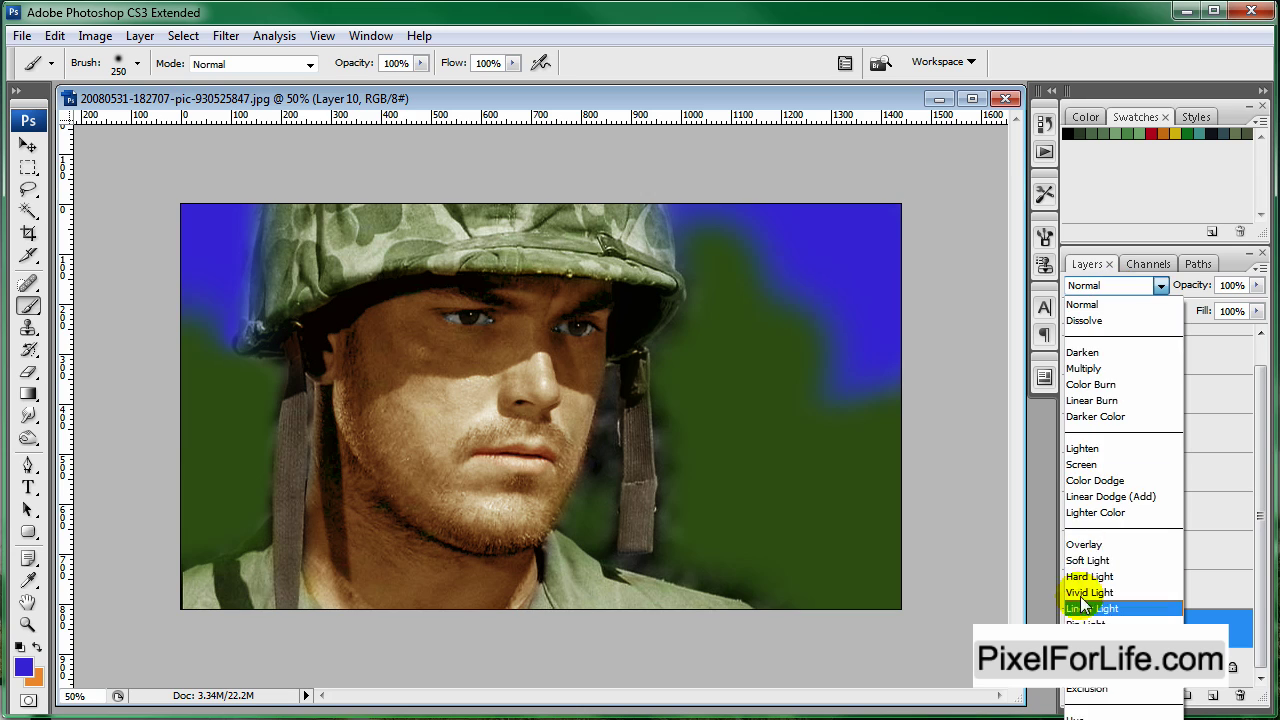
click(1087, 561)
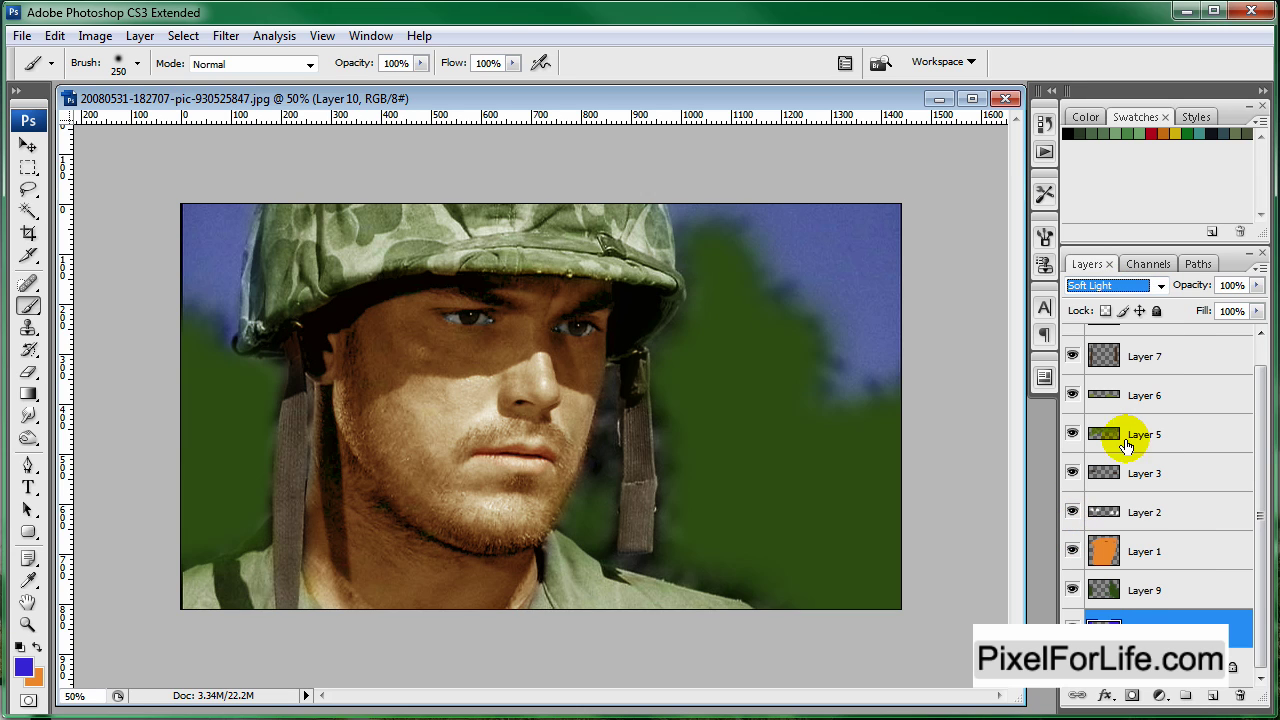
click(1180, 591)
click(1090, 295)
click(1088, 574)
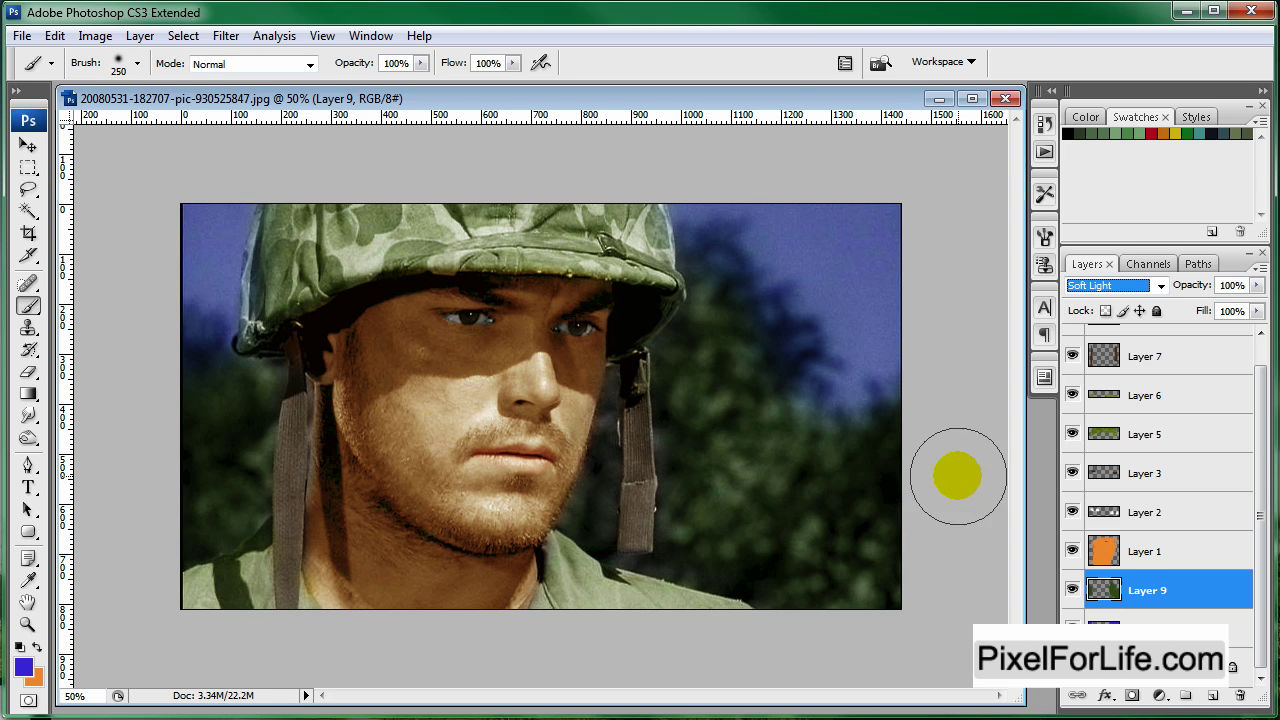
Step: Erase the blue spill along the helmet's edges on the sky layer with a 150 px eraser
click(1150, 620)
click(28, 393)
click(28, 372)
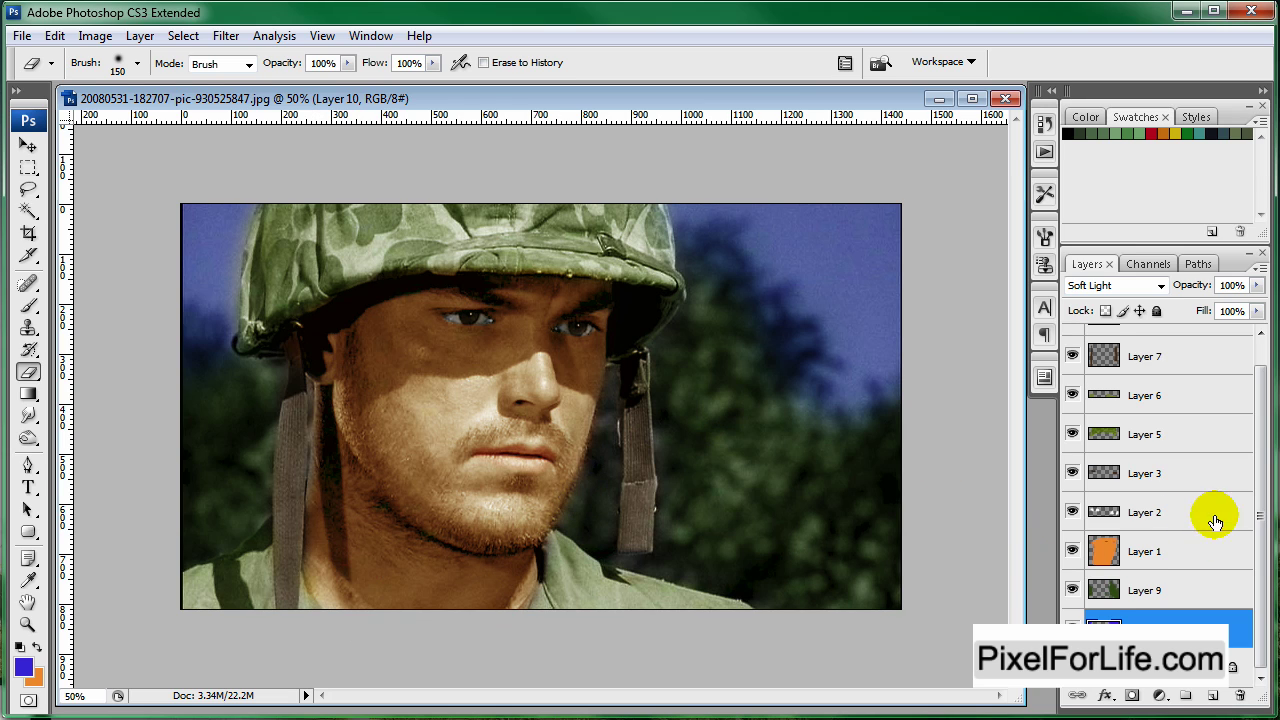
Step: Group all color layers above the Background, and hide and show the group to compare the colorized photo with the original
scroll(1245, 530, up, 1)
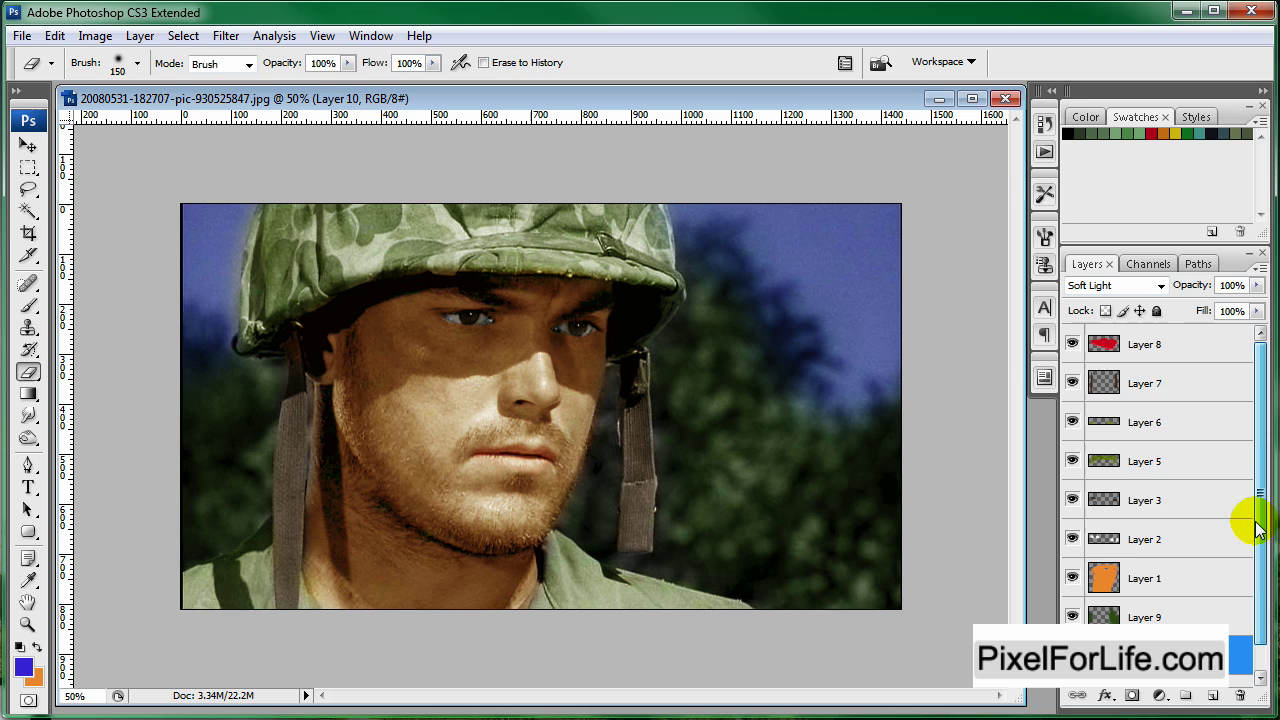
shift+click(1175, 360)
key(ctrl+g)
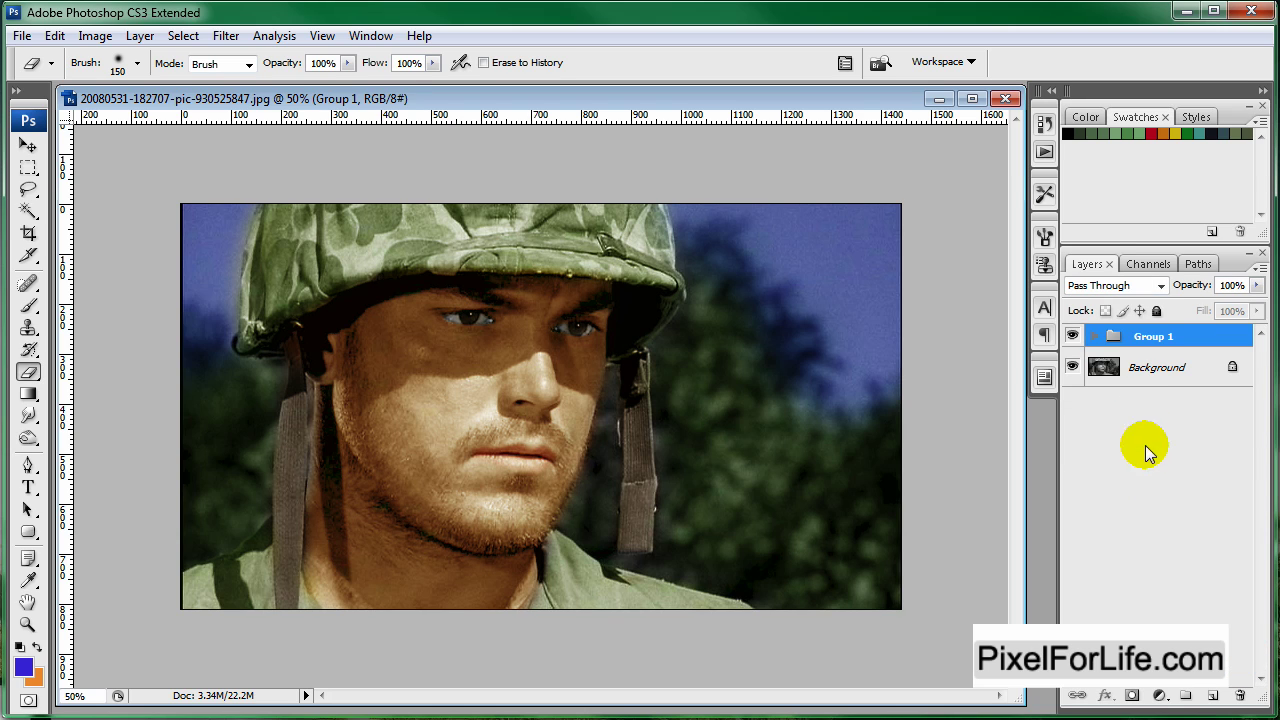
click(1072, 340)
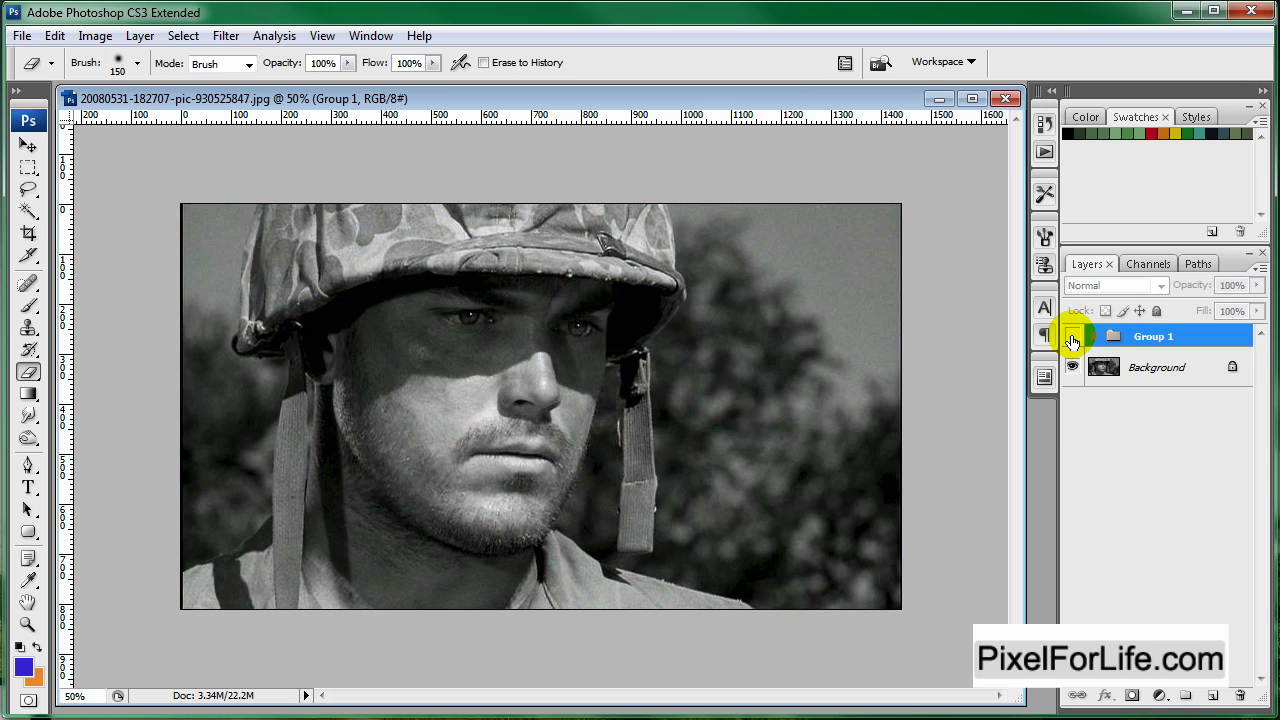
click(1072, 340)
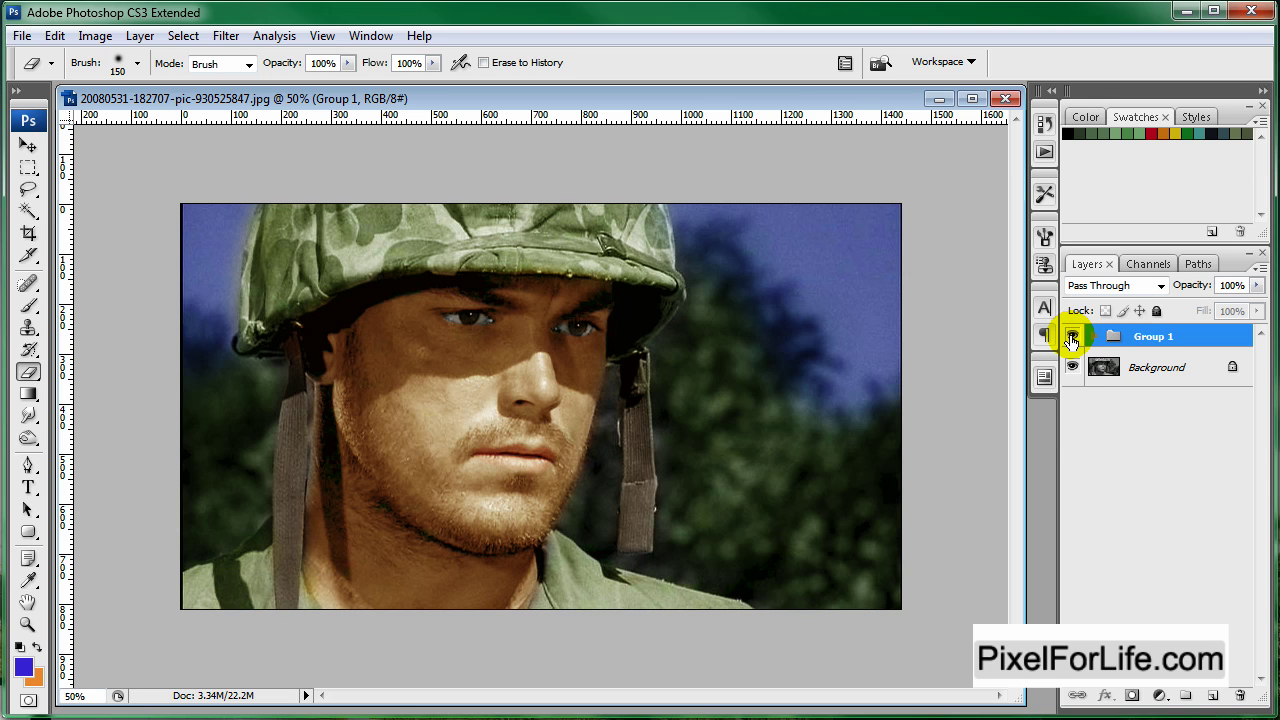